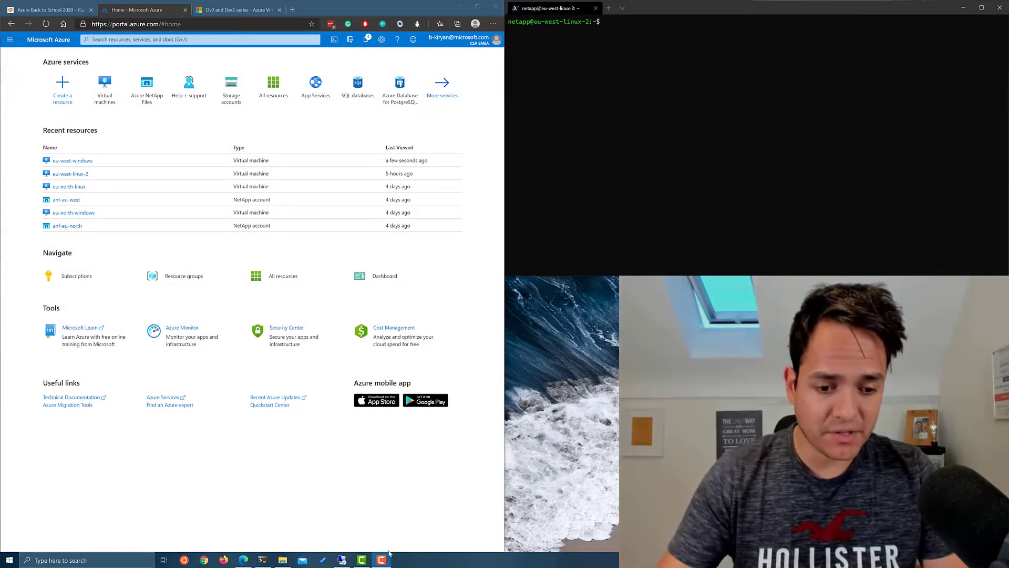
Step: Look at the remote desktop session of the Windows virtual machine, and return to the Azure portal
click(342, 559)
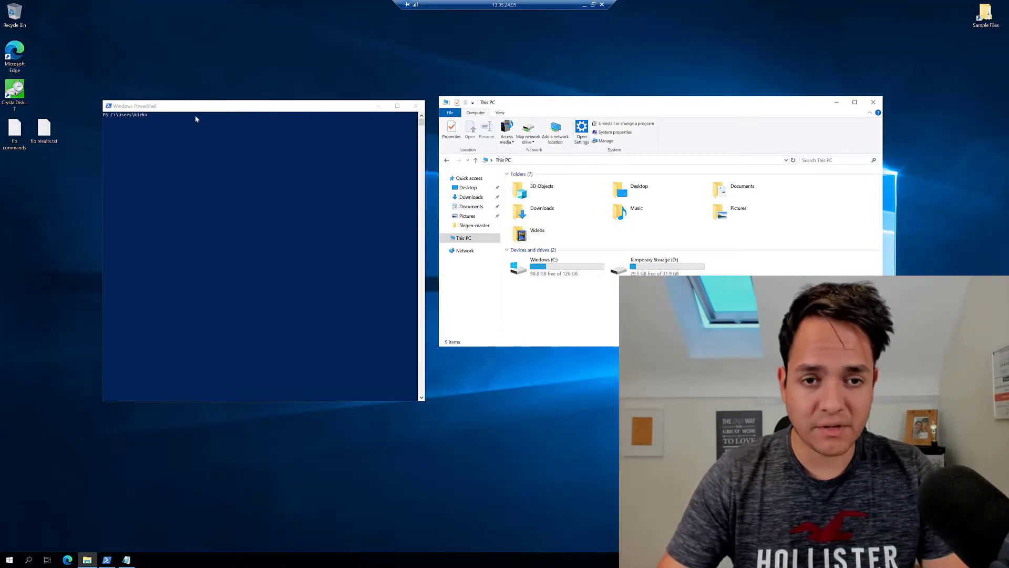
click(584, 5)
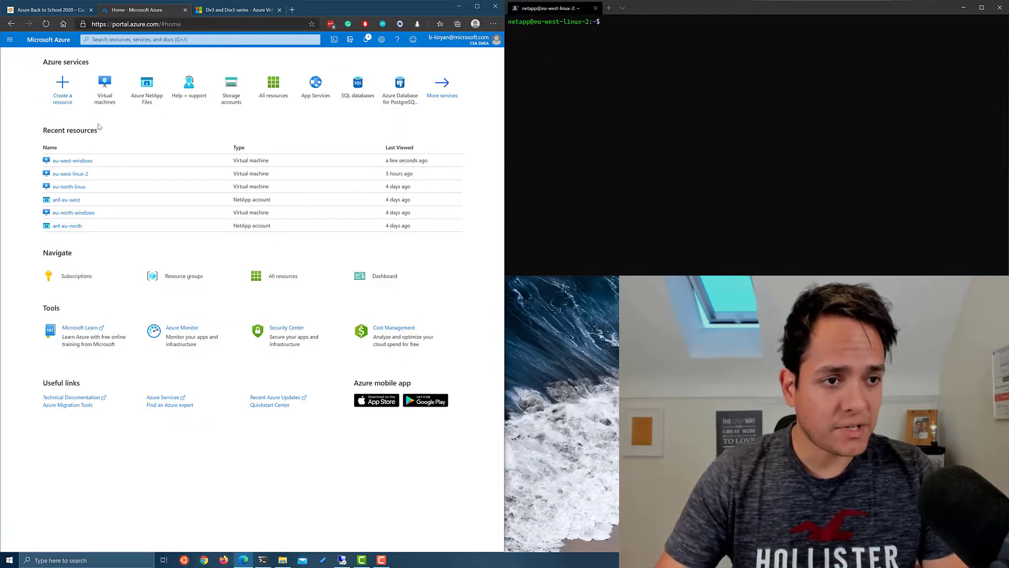
Step: In the anf-eu-west NetApp account, create a 4 TiB capacity pool named azurebacktoschool with the Standard service level
click(145, 93)
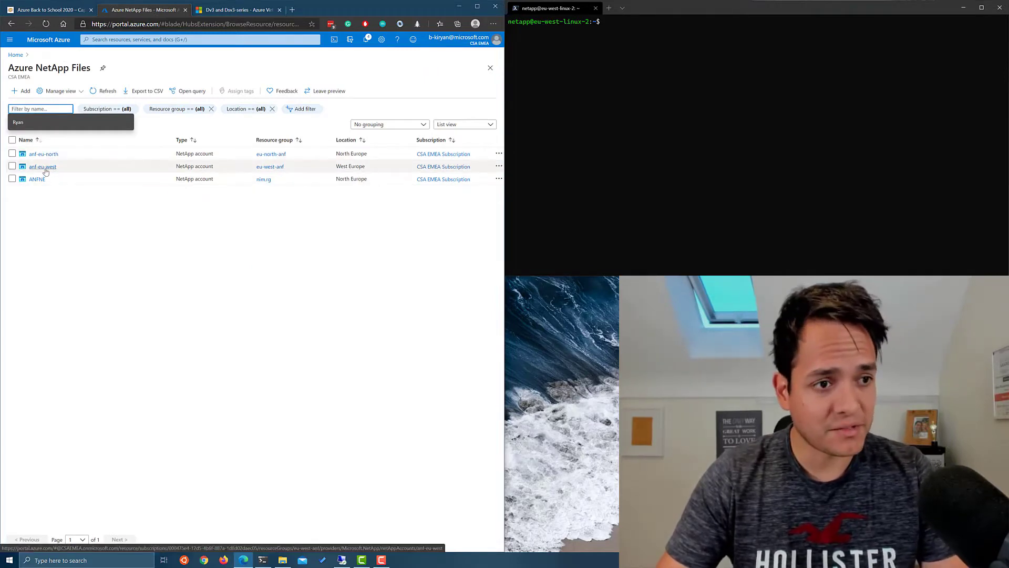
click(46, 168)
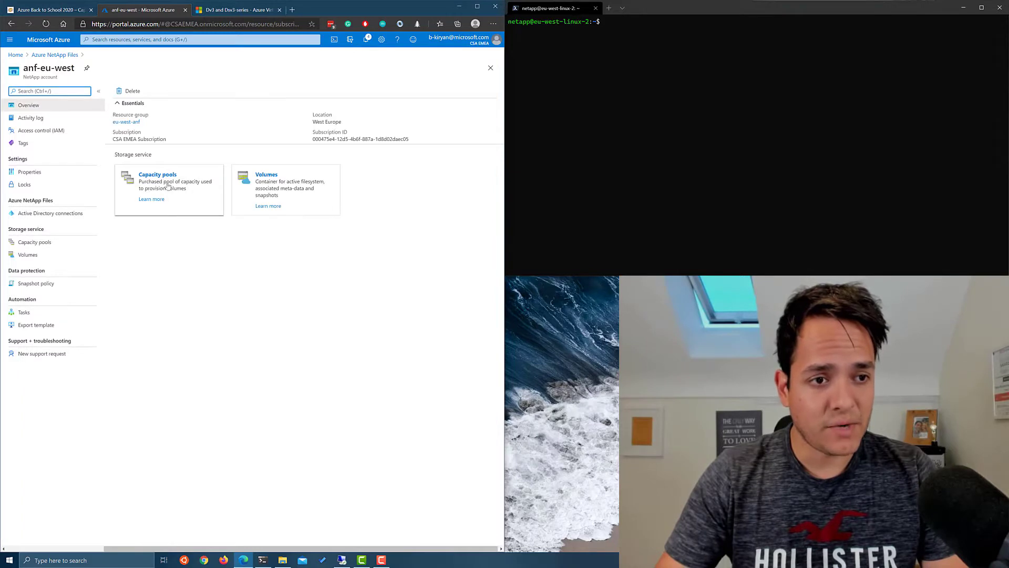
click(167, 190)
click(133, 91)
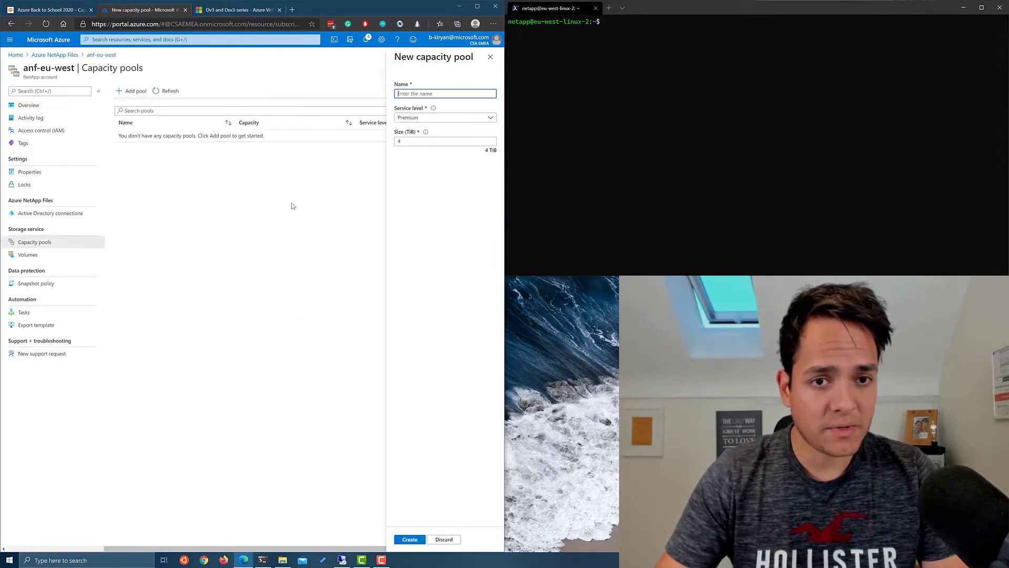
text(azurebacktoscho)
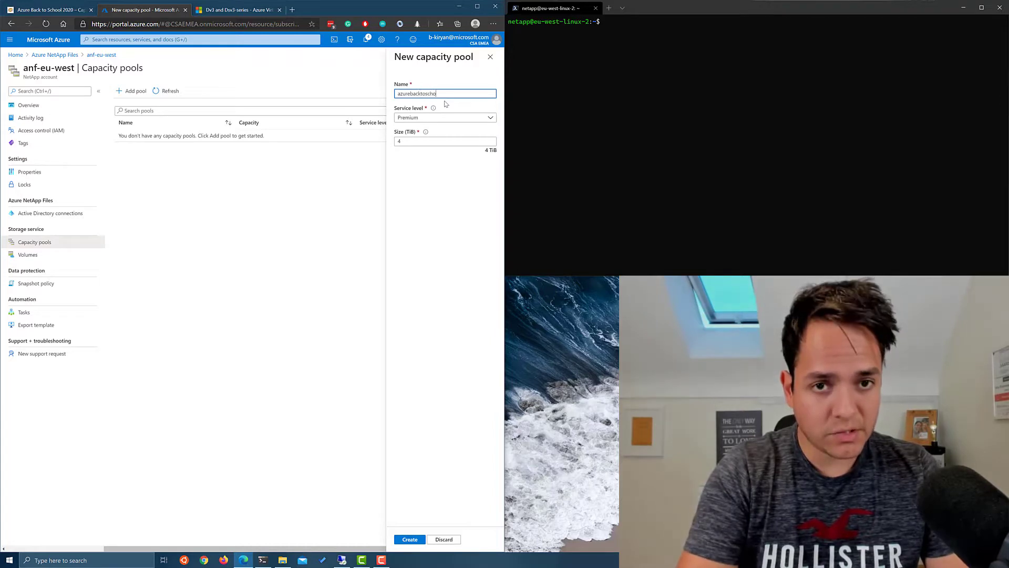
text(ol)
click(418, 119)
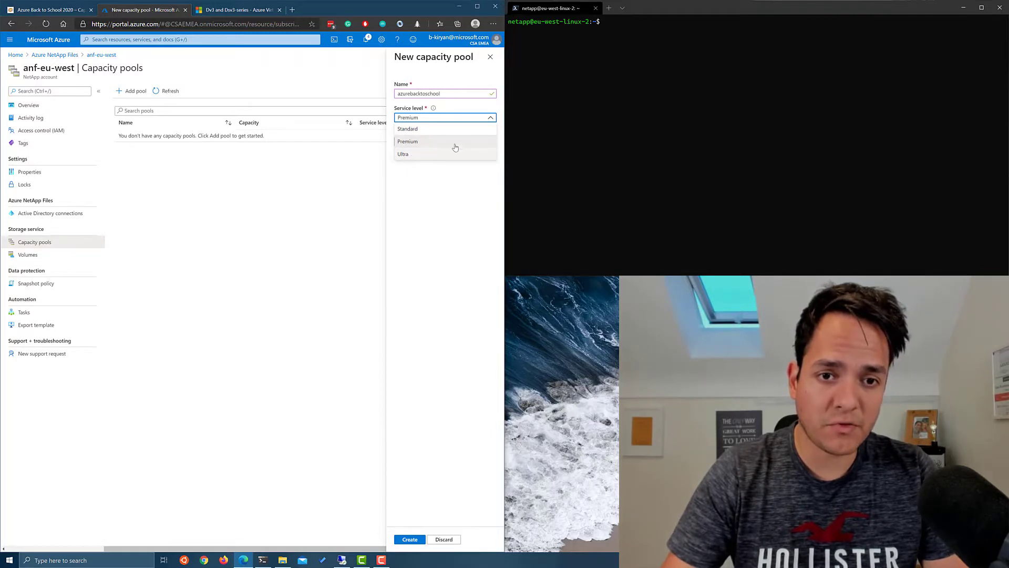
click(417, 129)
click(414, 142)
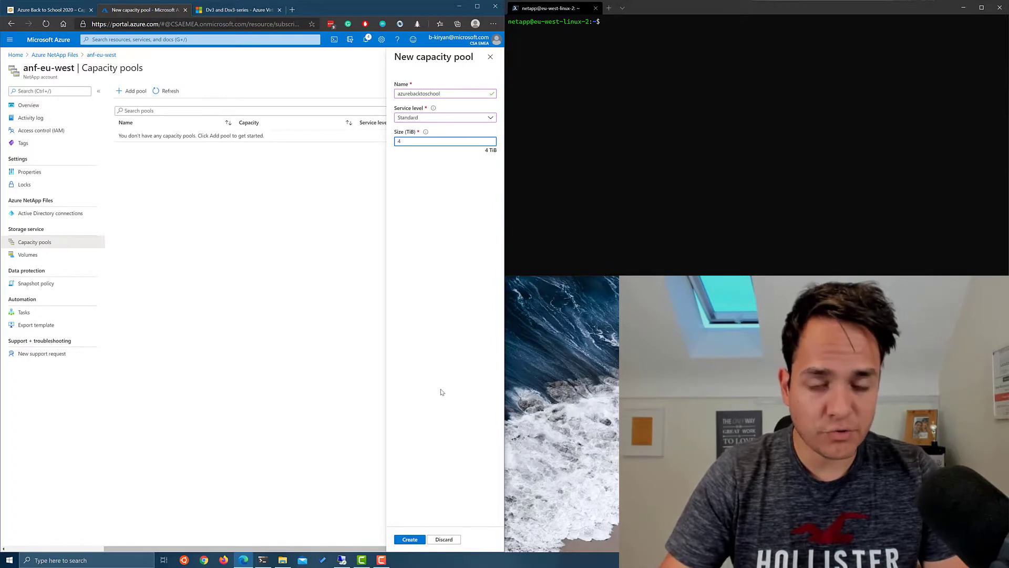
click(409, 540)
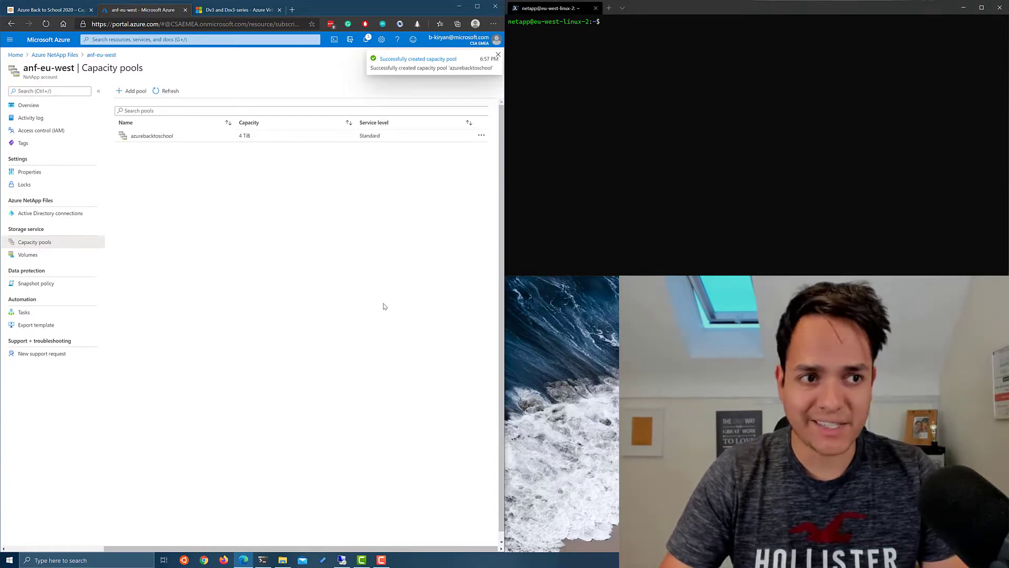
Step: Add a volume to the account named windows, with a 2048 GiB quota on the eu-west-hub virtual network
click(61, 254)
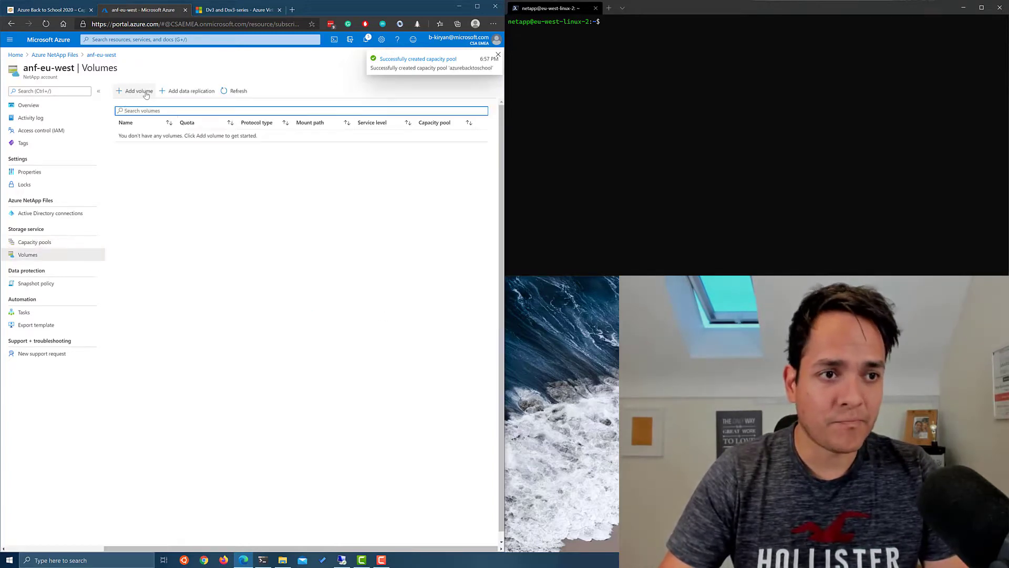
click(138, 91)
click(130, 148)
text(w)
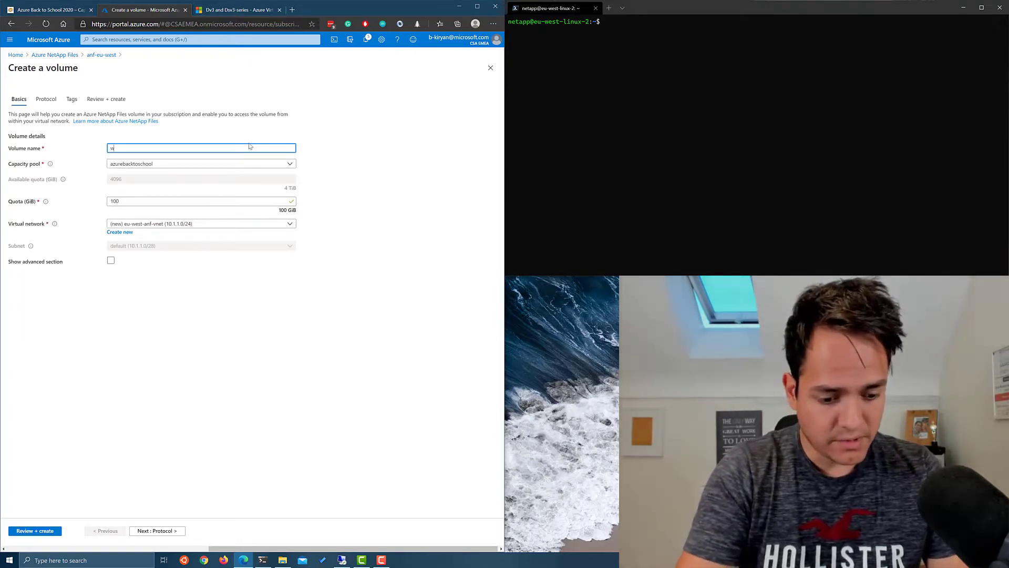
key(Tab)
key(Tab)
text(20)
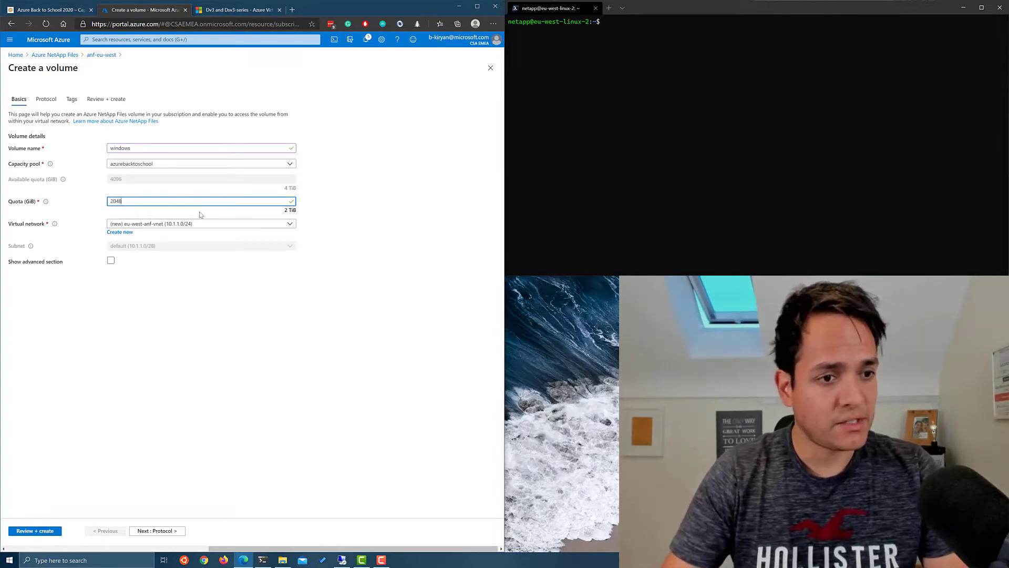
click(135, 226)
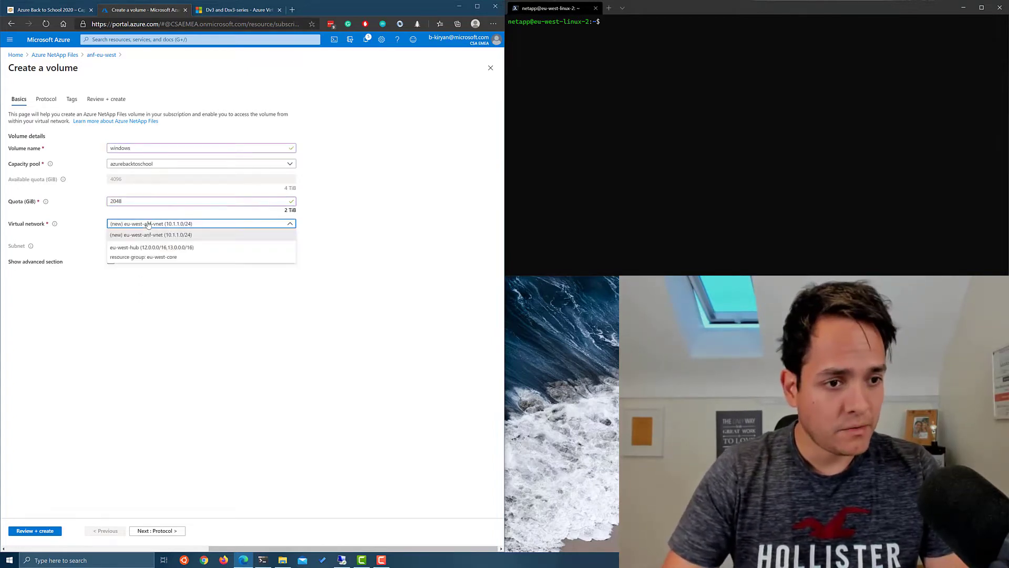
click(158, 256)
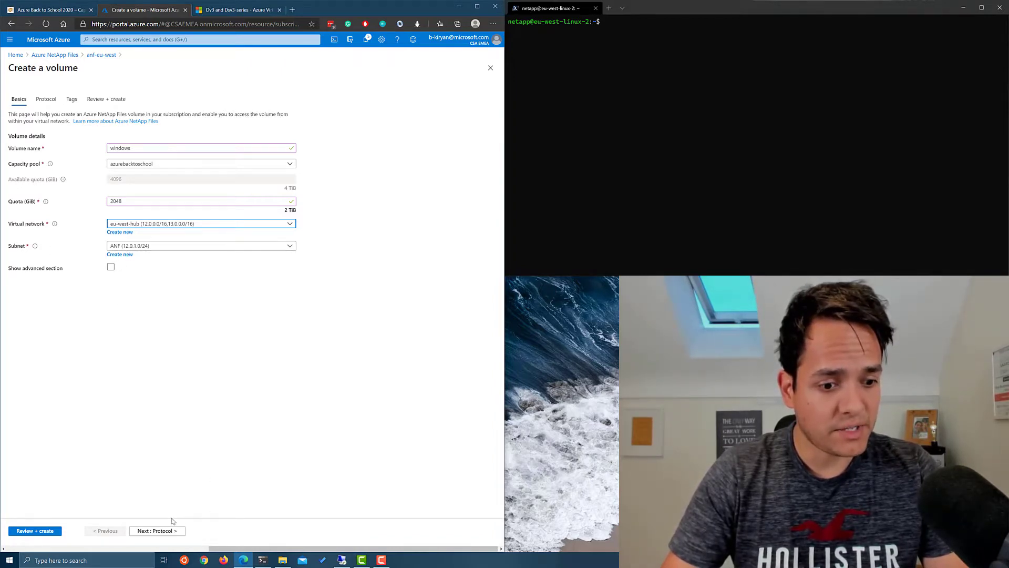
Step: Set the windows volume's protocol type to SMB, leave the tags empty, and create the volume
click(158, 531)
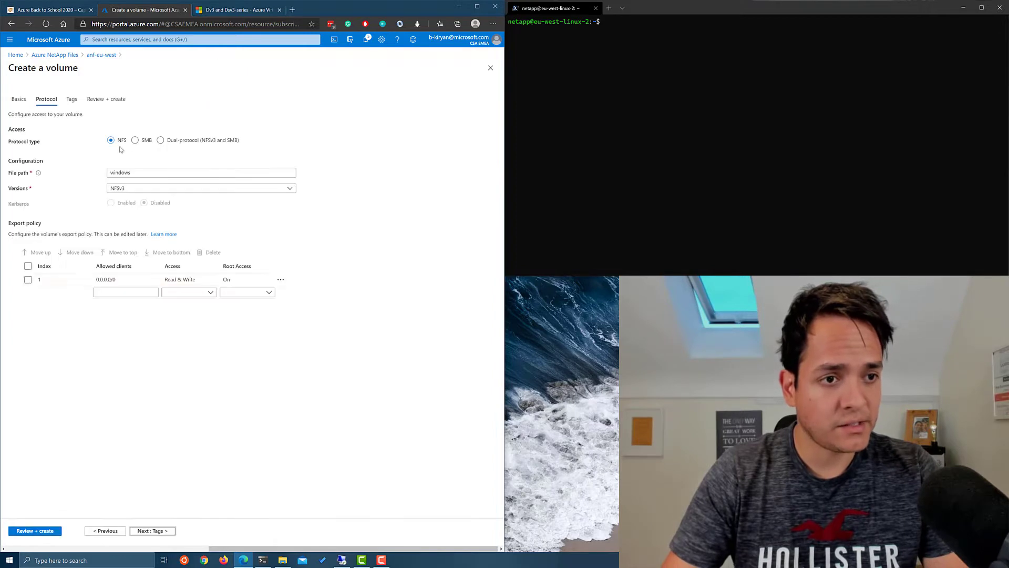
click(136, 140)
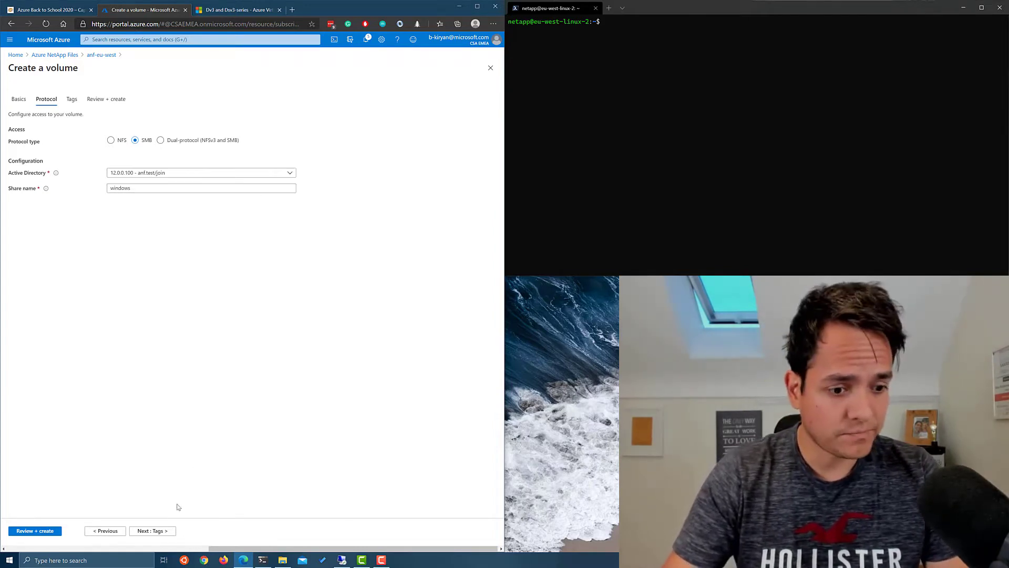
click(153, 530)
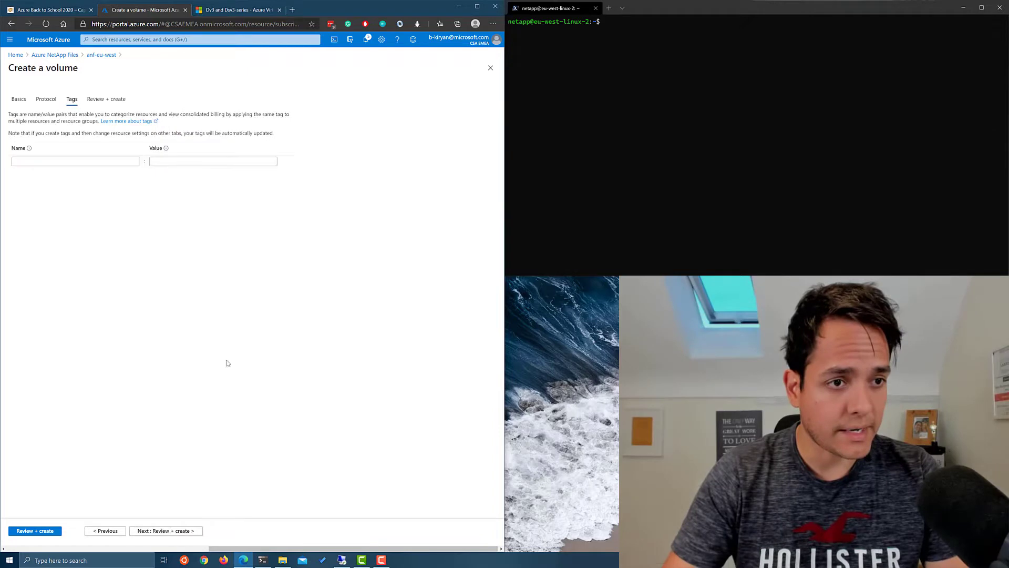
click(150, 532)
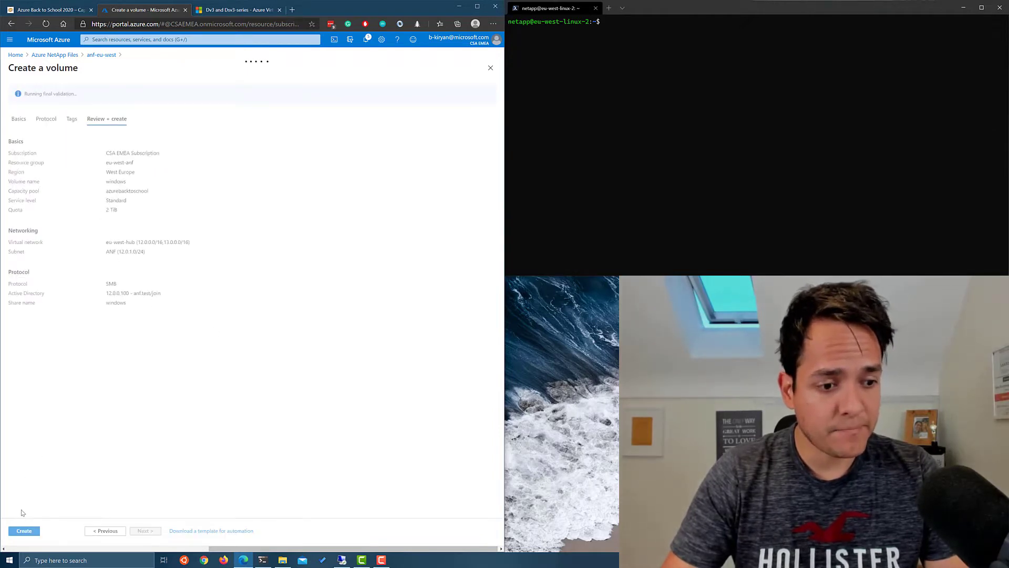
click(23, 530)
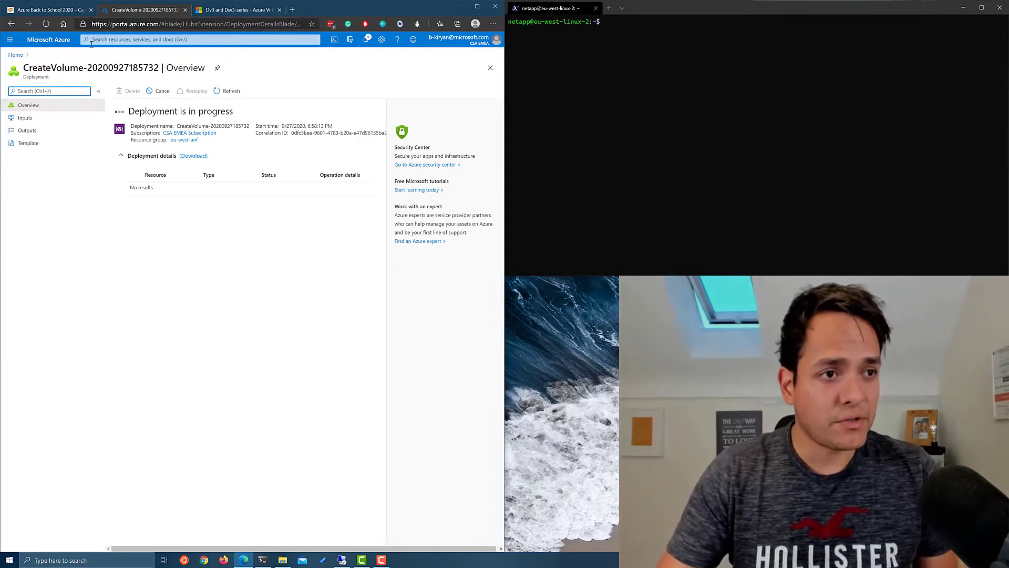
Step: In the anf-eu-west NetApp account, add a volume named unix with a 2048 GiB quota on the eu-west-hub virtual network
click(16, 55)
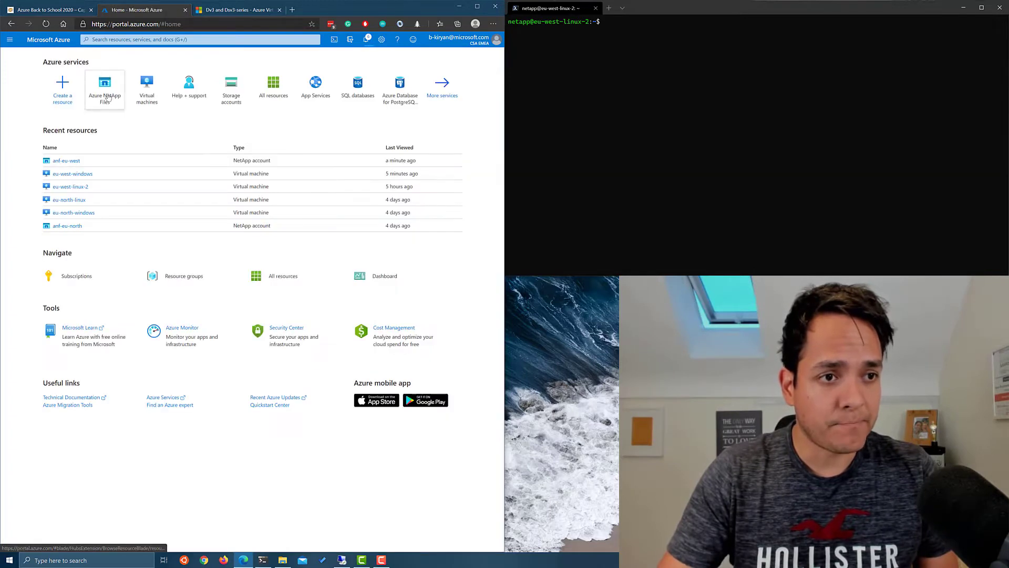
click(107, 97)
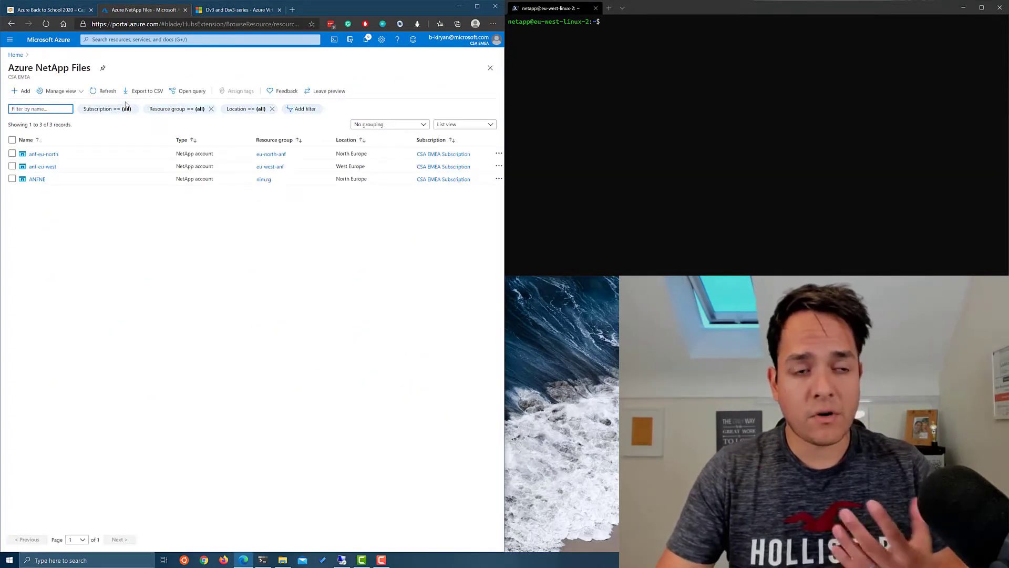
click(42, 166)
click(263, 178)
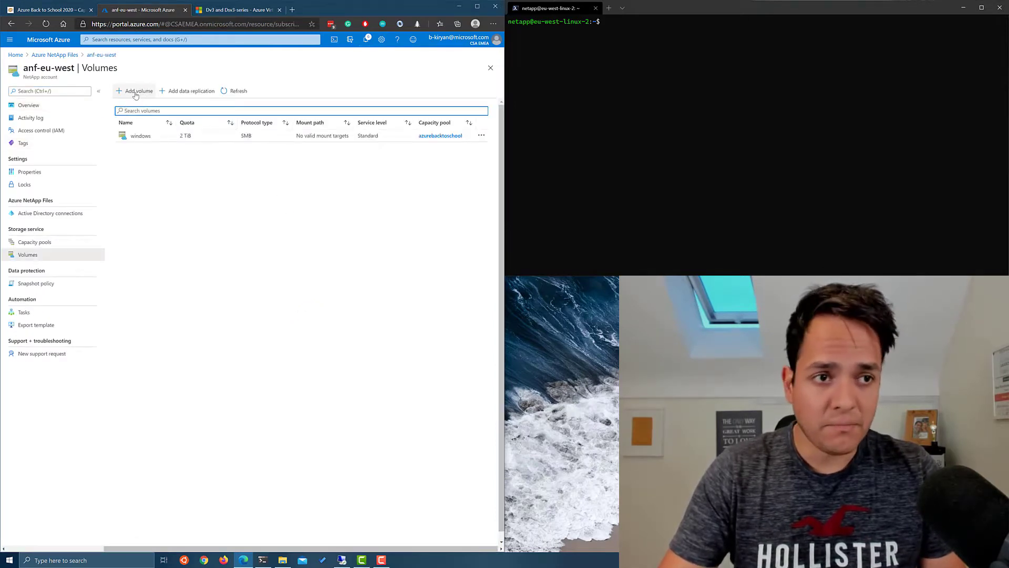
click(135, 93)
click(164, 146)
text(unix)
drag(151, 200, 100, 203)
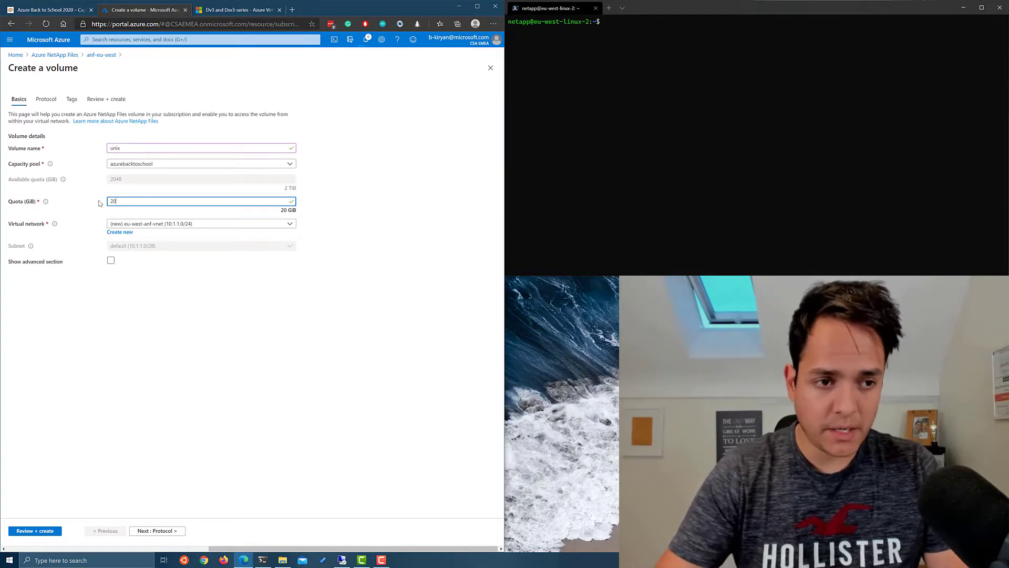
text(2048)
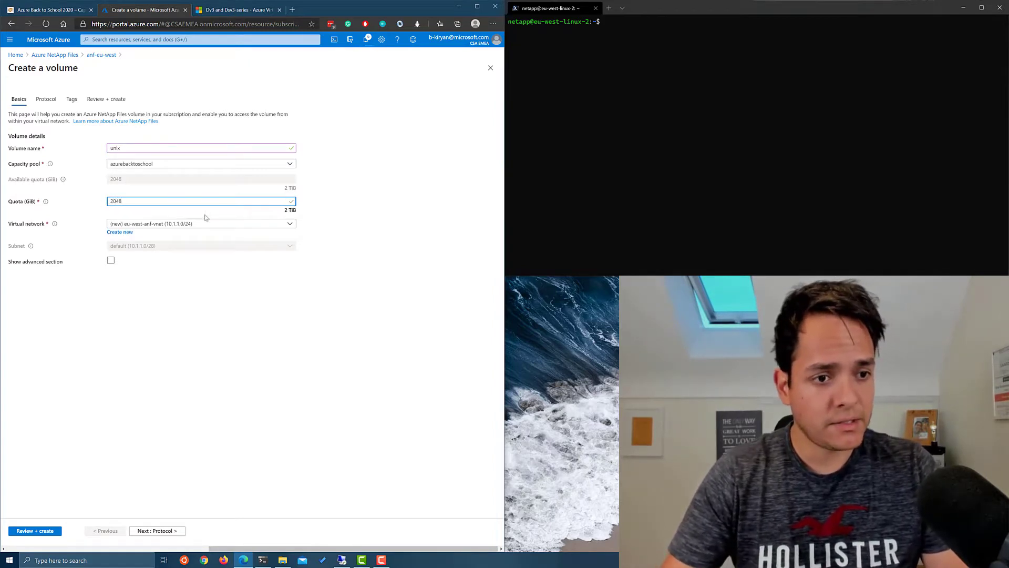
click(204, 224)
click(166, 257)
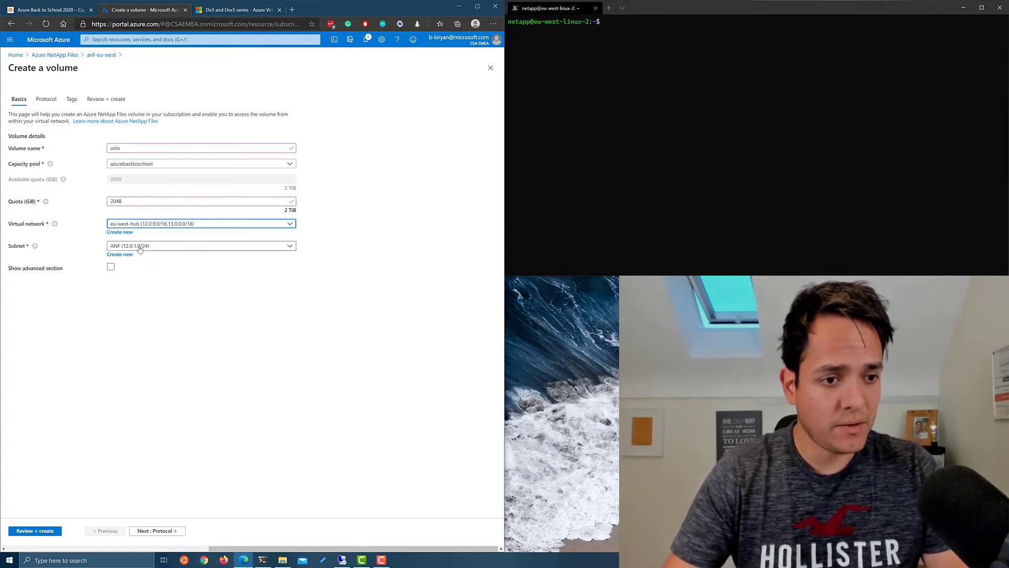
Step: Use the NFS protocol with version NFSv3 for the unix volume, leave the tags empty, and create it
click(156, 531)
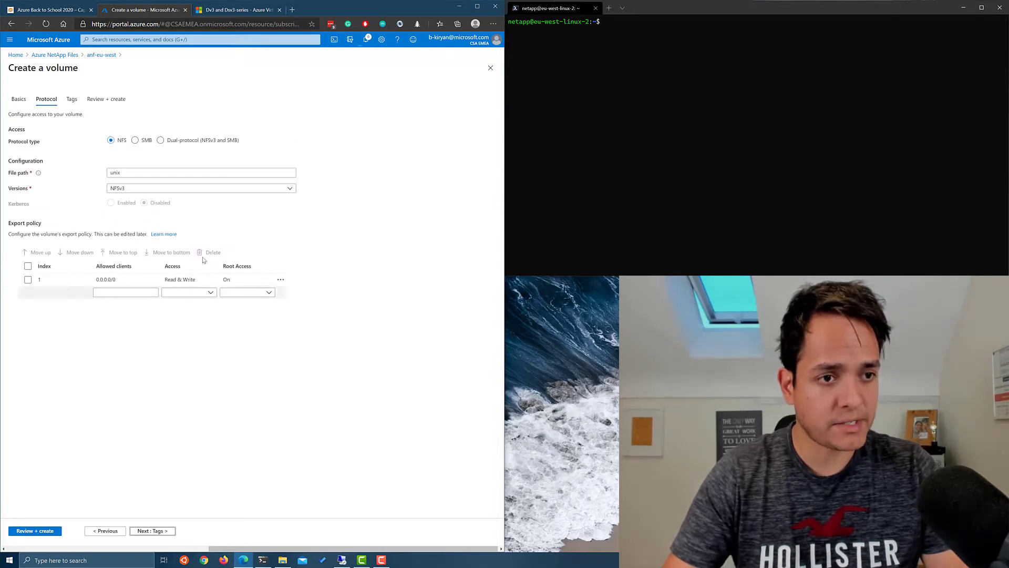
click(131, 190)
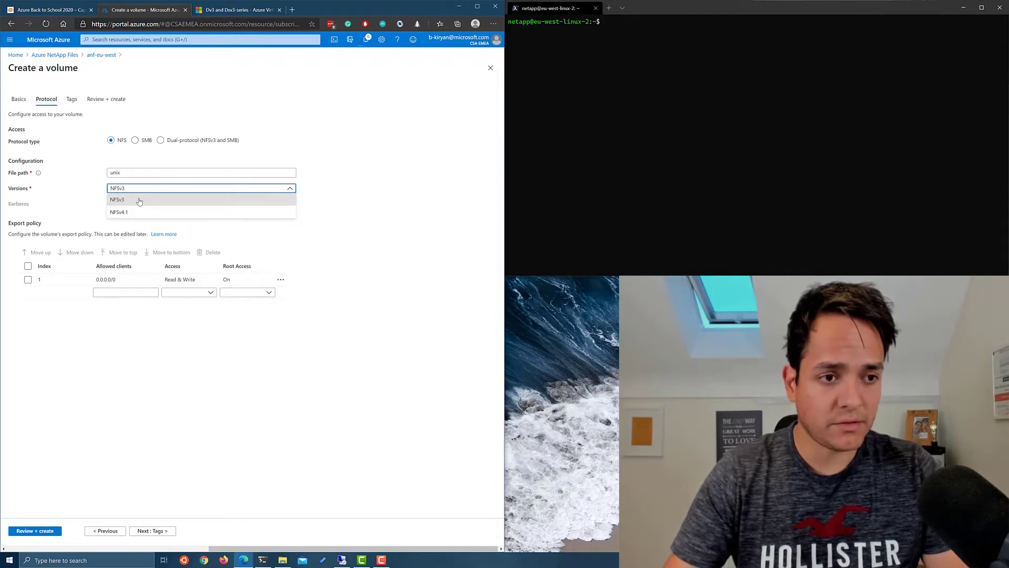
click(140, 200)
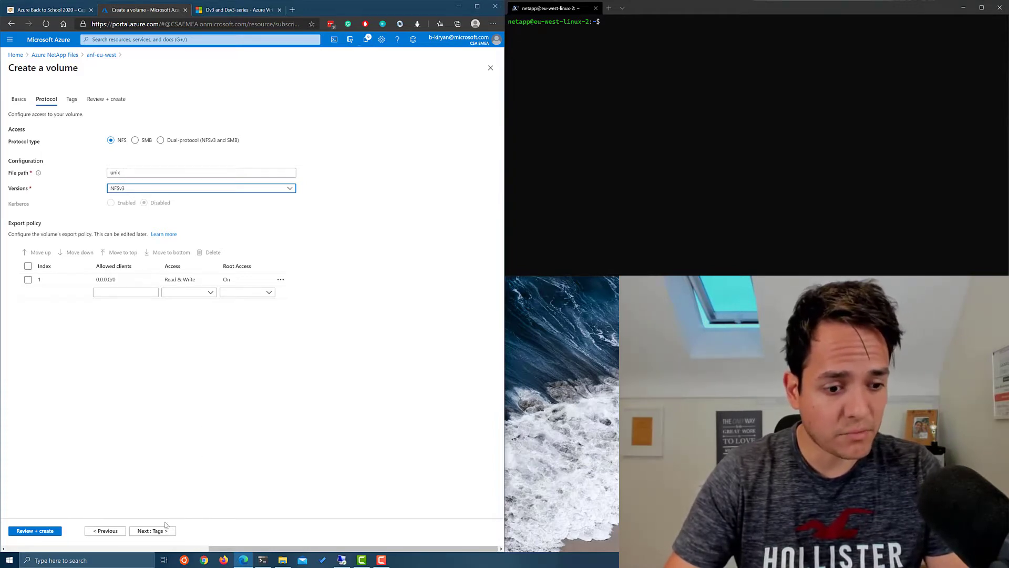
click(154, 532)
click(160, 532)
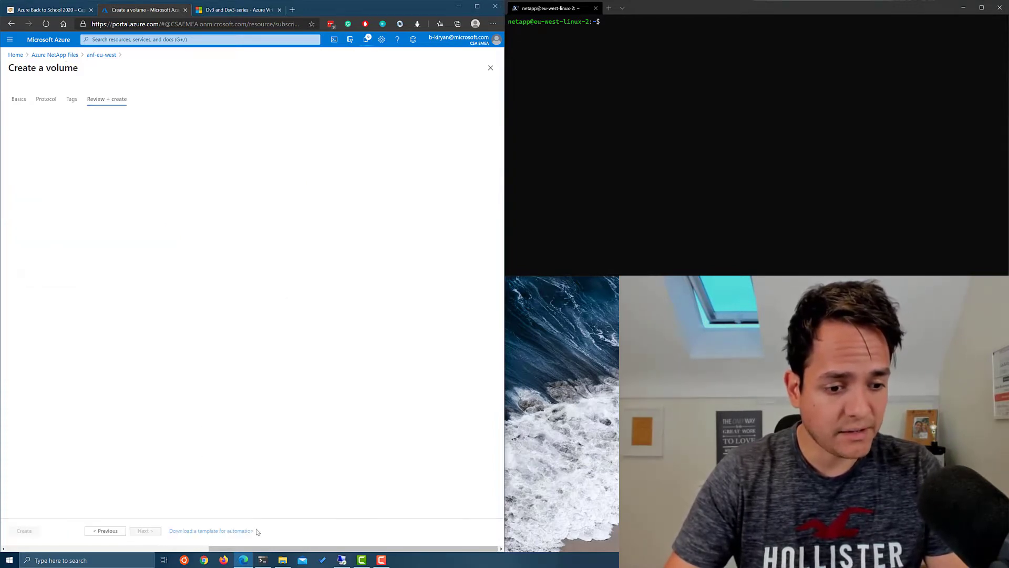
click(24, 531)
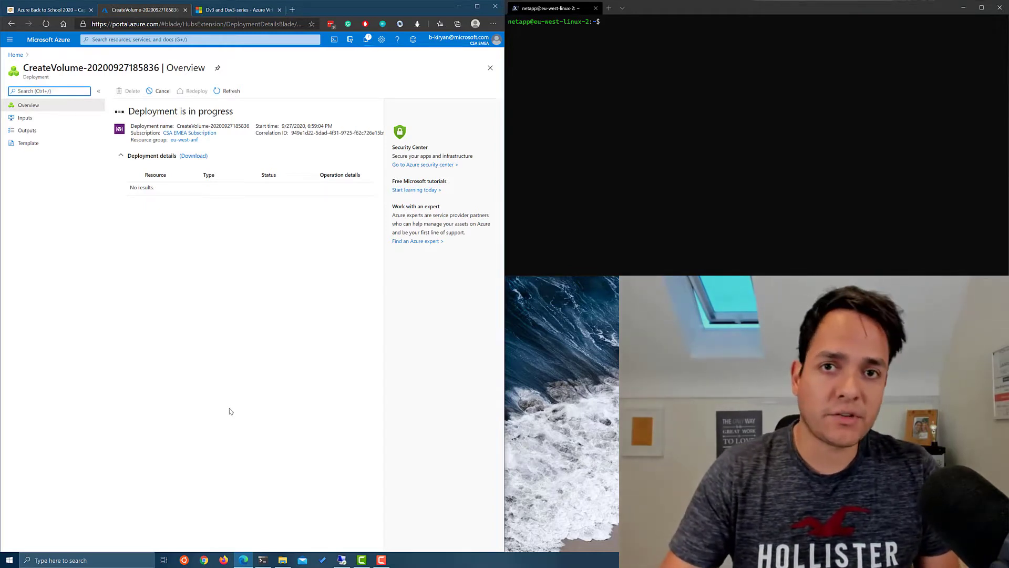
Step: Resize the azurebacktoschool capacity pool in the anf-eu-west NetApp account to 6 TiB
click(16, 54)
click(108, 99)
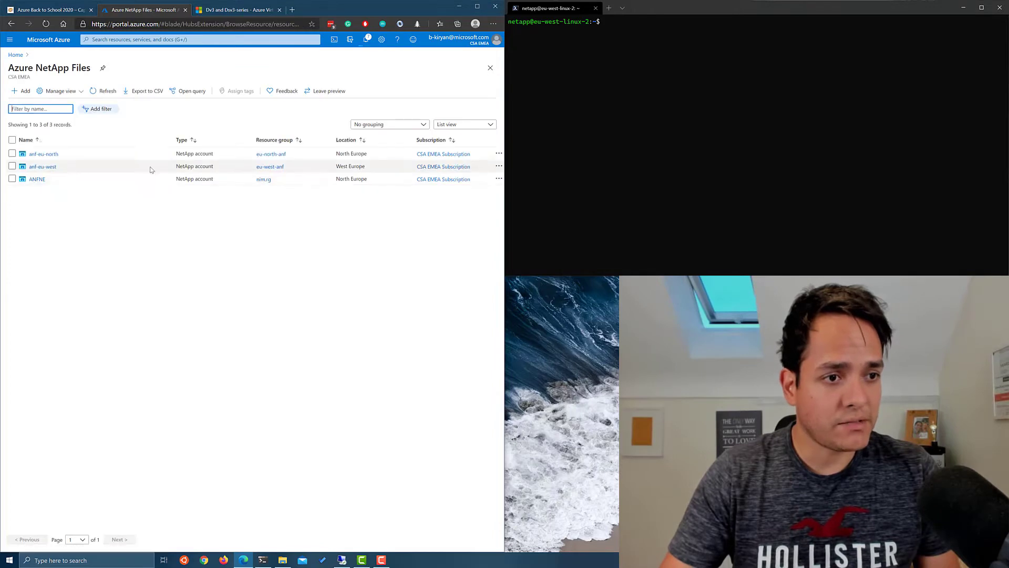
click(46, 166)
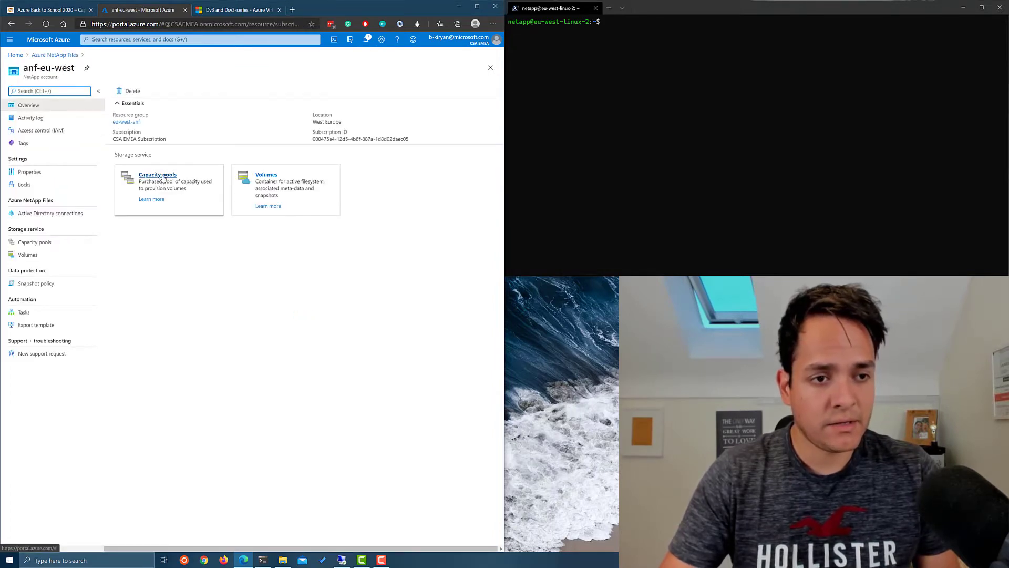
click(161, 175)
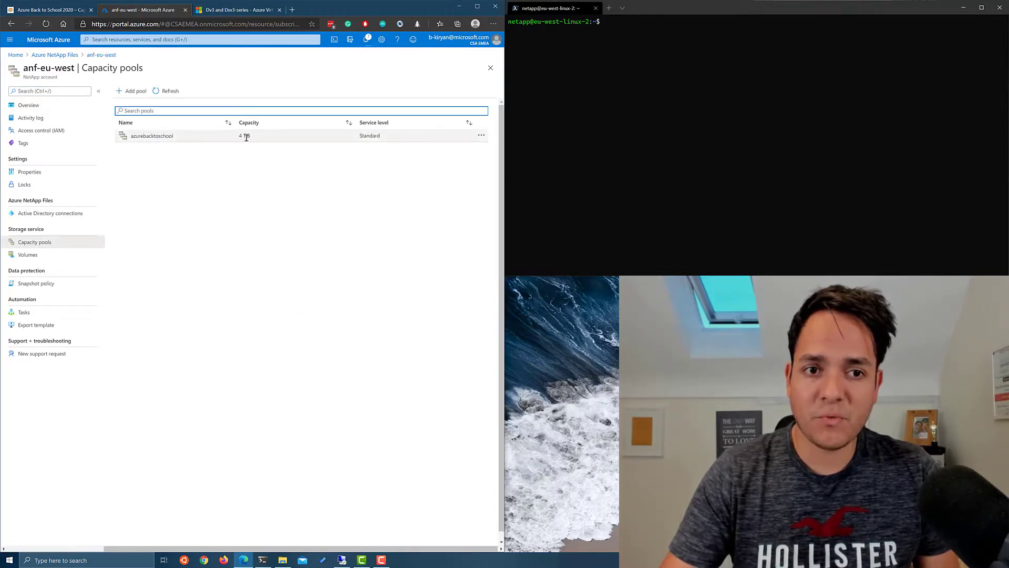
right_click(392, 138)
click(406, 142)
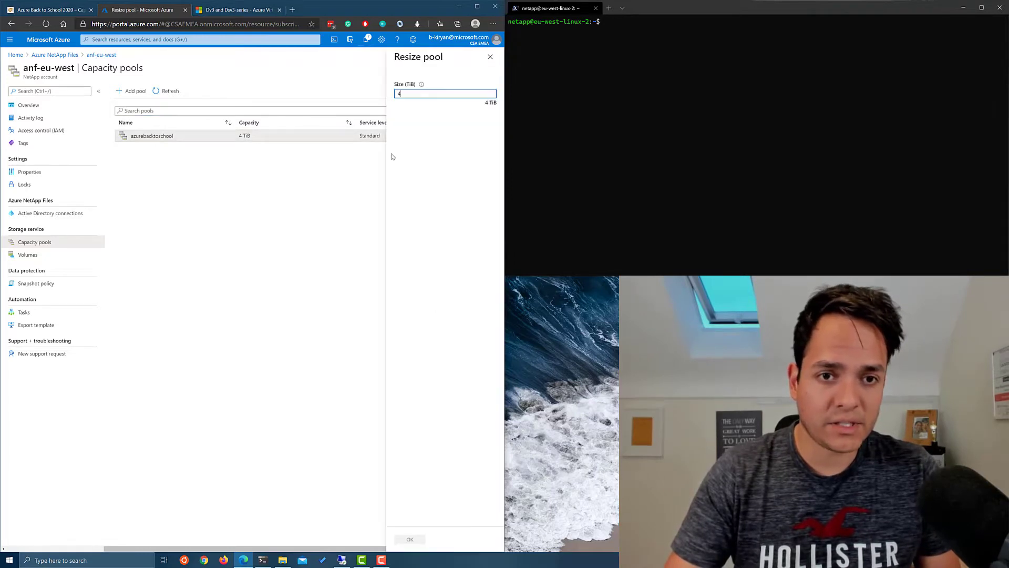
key(BackSpace)
text(6)
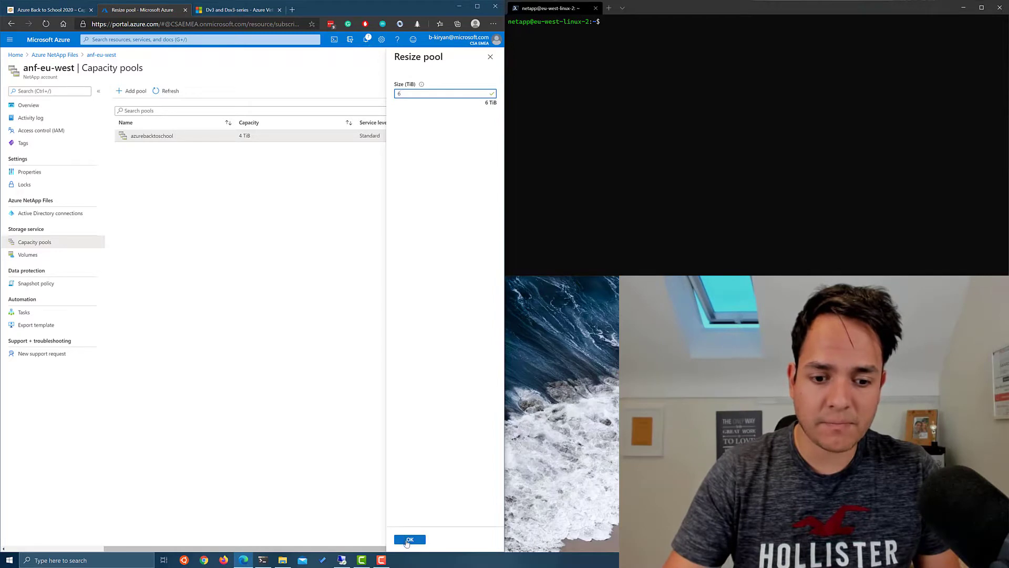
click(408, 540)
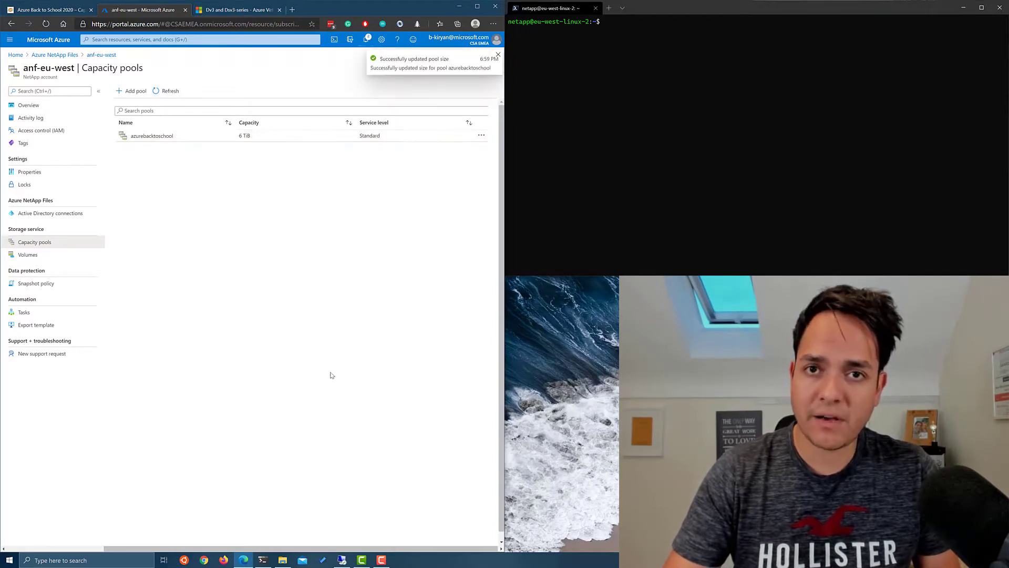
Step: Add a volume named mixed to the azurebacktoschool pool, with a 1024 GiB quota on the eu-west-hub virtual network
click(141, 136)
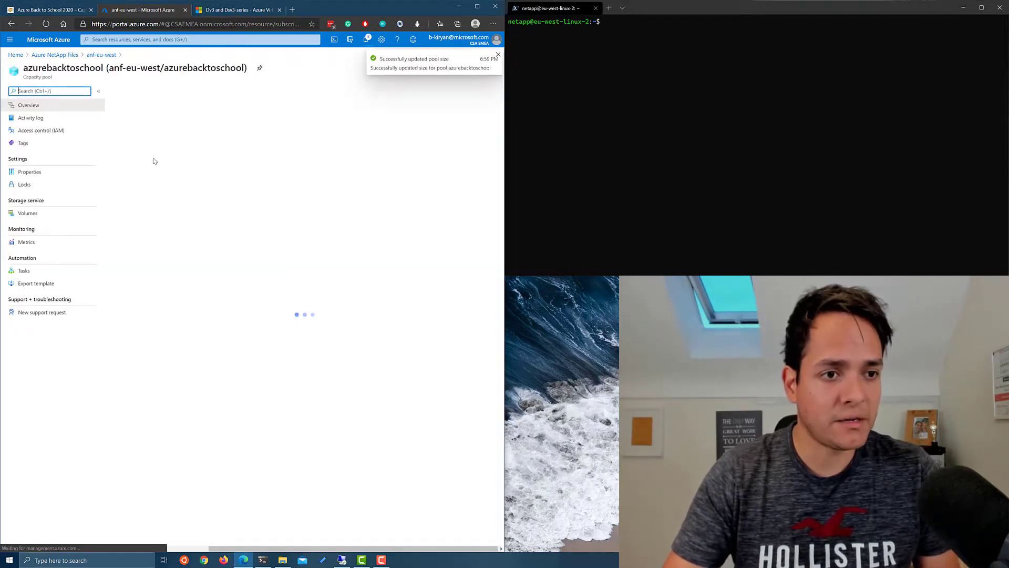
click(28, 213)
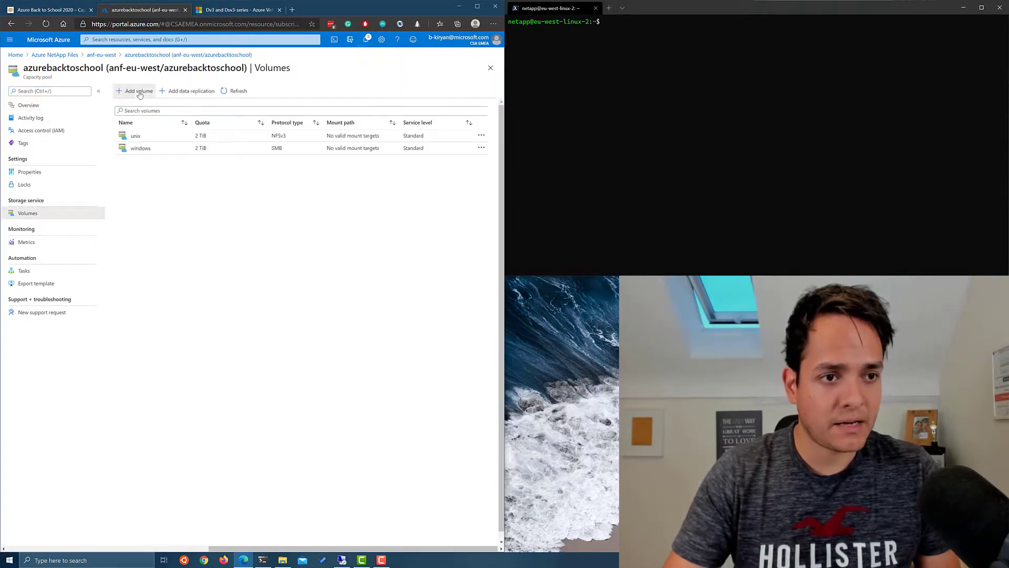
click(141, 99)
click(148, 146)
text(mixed)
key(Tab)
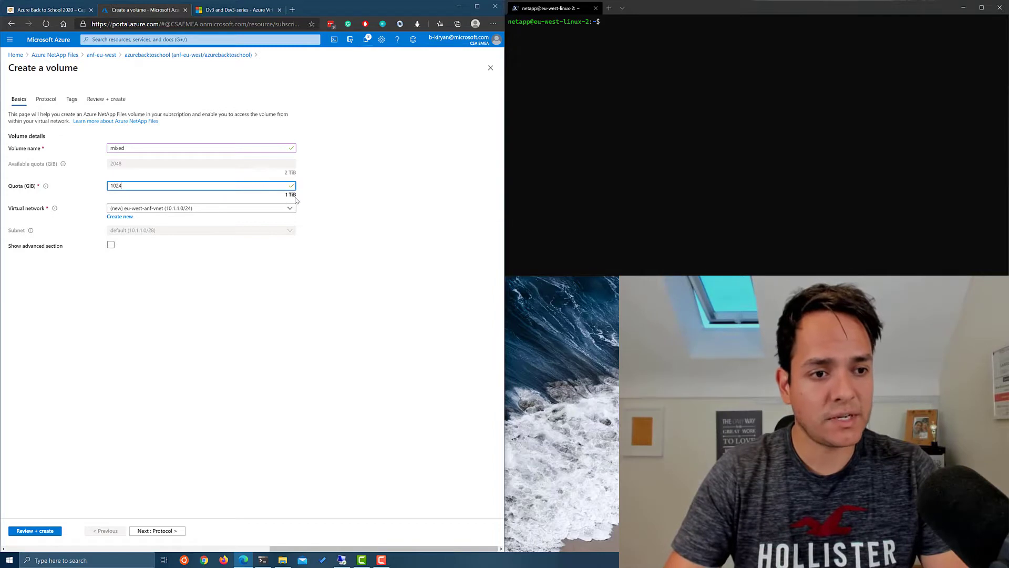
click(157, 208)
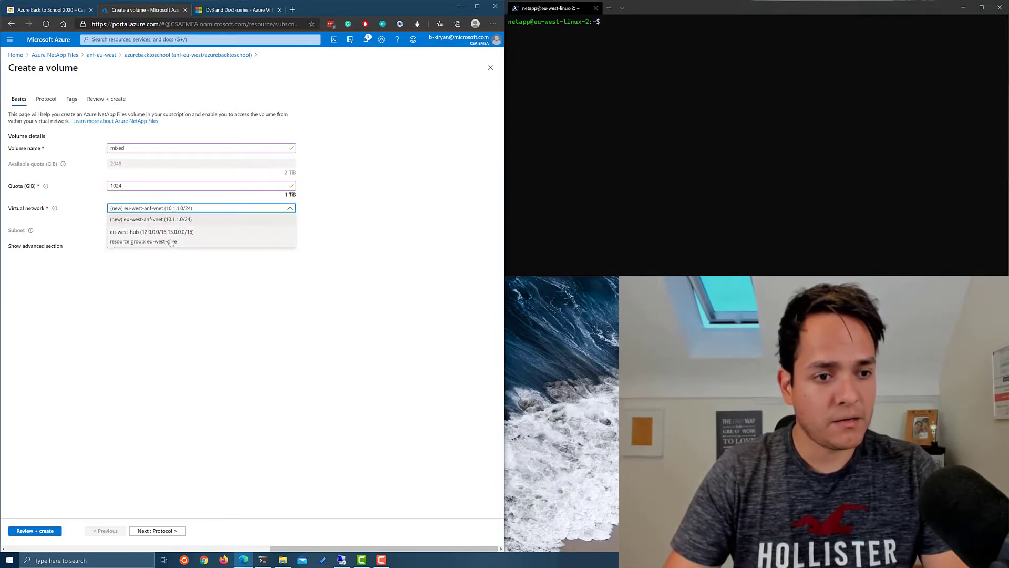
click(169, 241)
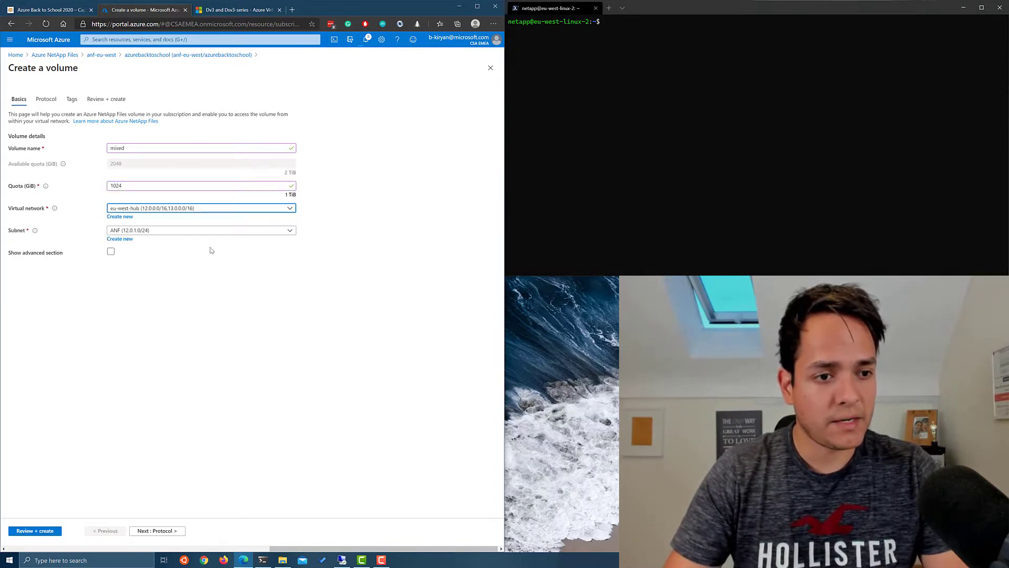
Step: Set the mixed volume to dual-protocol (NFSv3 and SMB) with the Ntfs security style, leave the tags empty, and create it
click(176, 532)
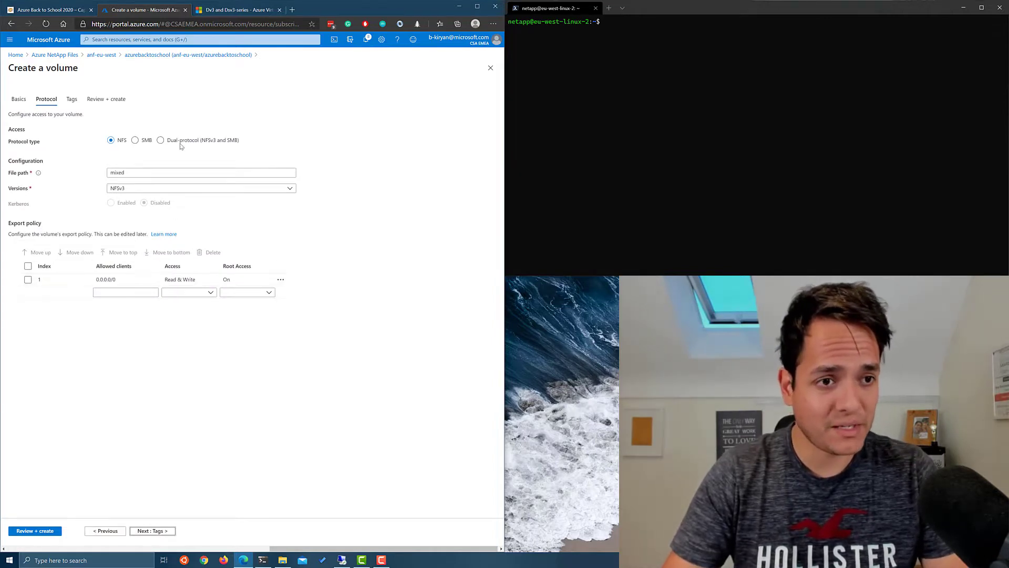
click(161, 140)
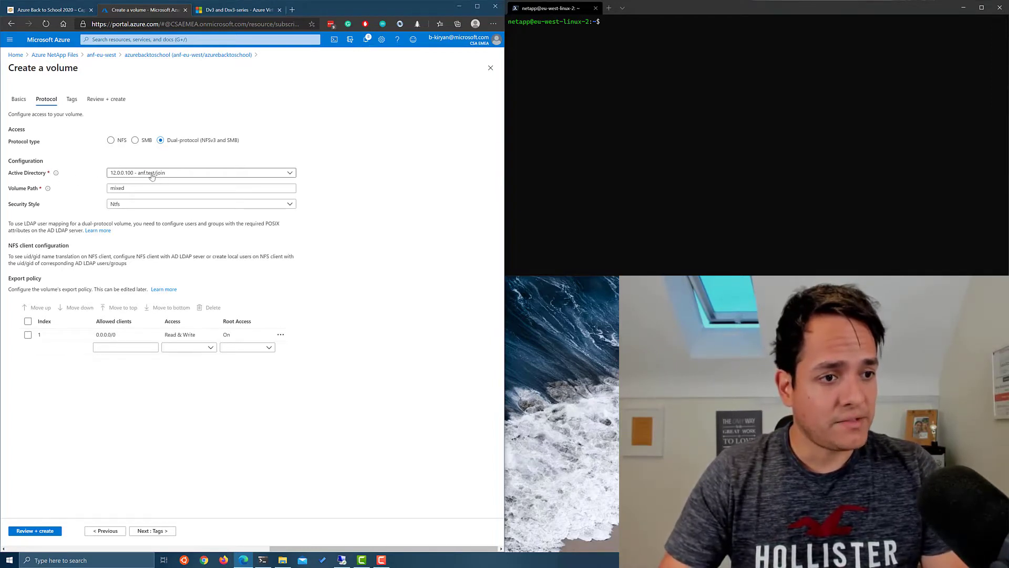
click(124, 204)
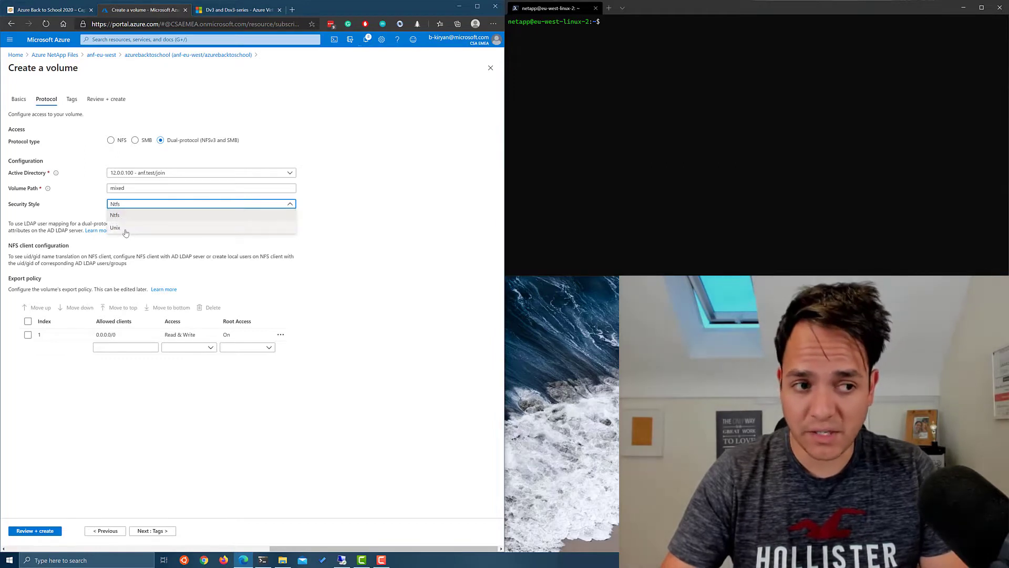
click(124, 218)
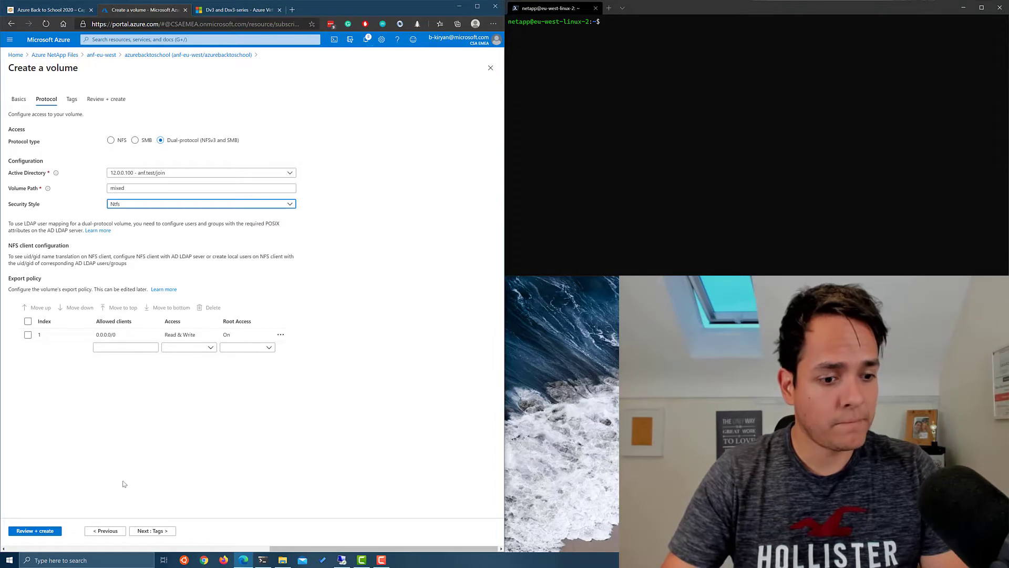
click(146, 530)
click(40, 531)
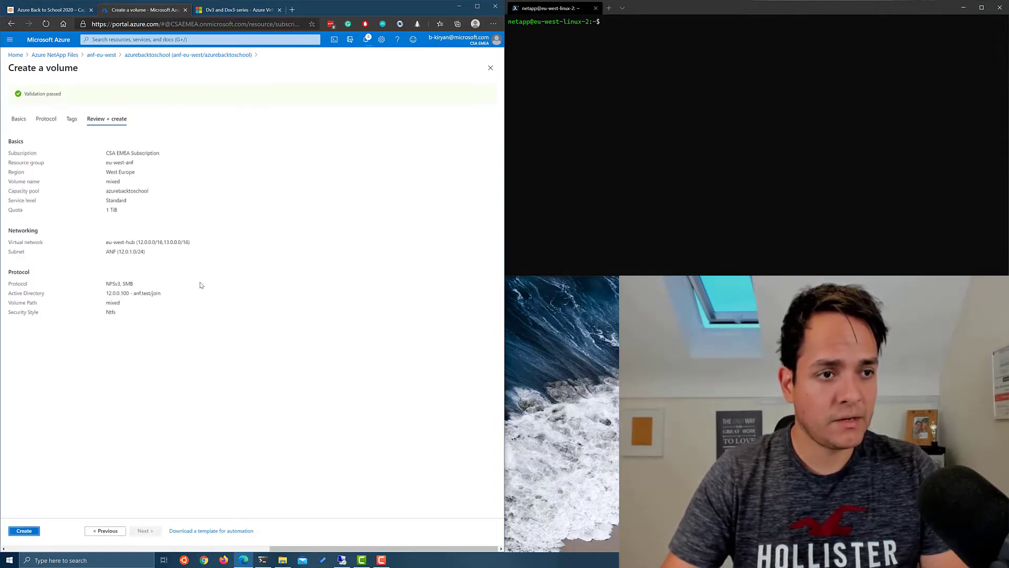
click(24, 532)
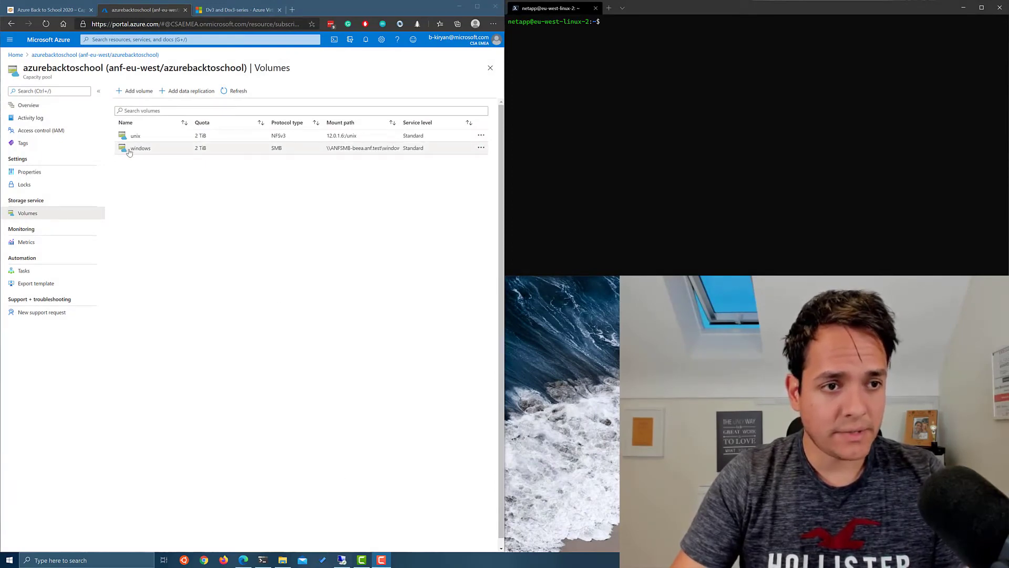
Step: Copy the SMB mount path from the windows volume's mount instructions
click(130, 149)
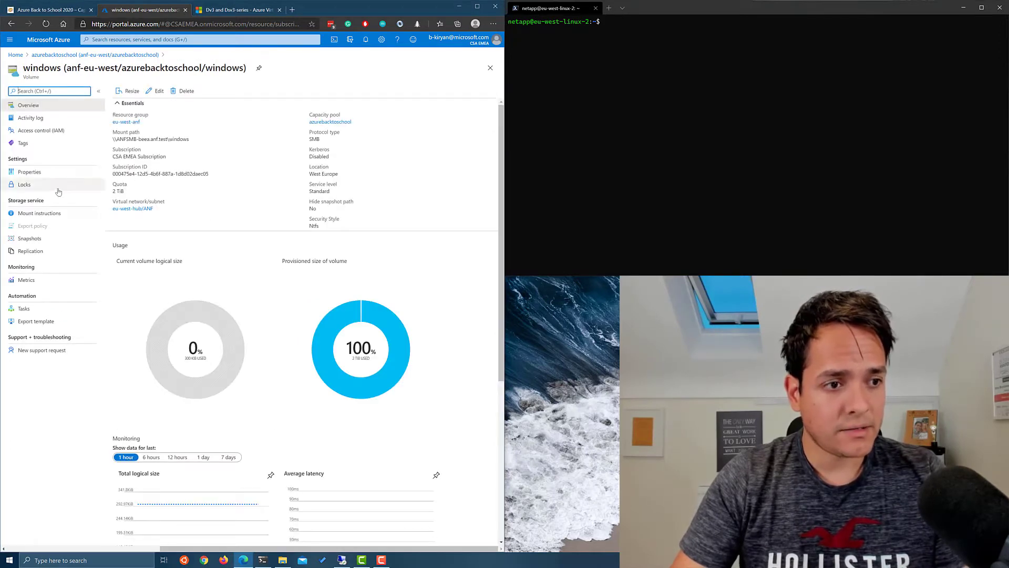
click(47, 213)
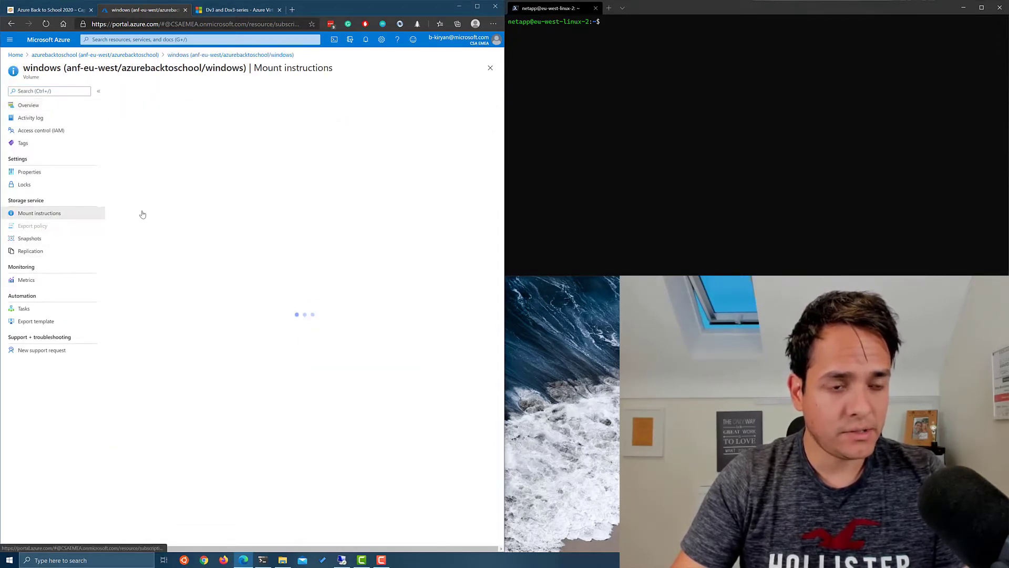
click(489, 165)
Step: Switch to the Windows remote desktop session and map the copied SMB path as network drive Z:
click(342, 558)
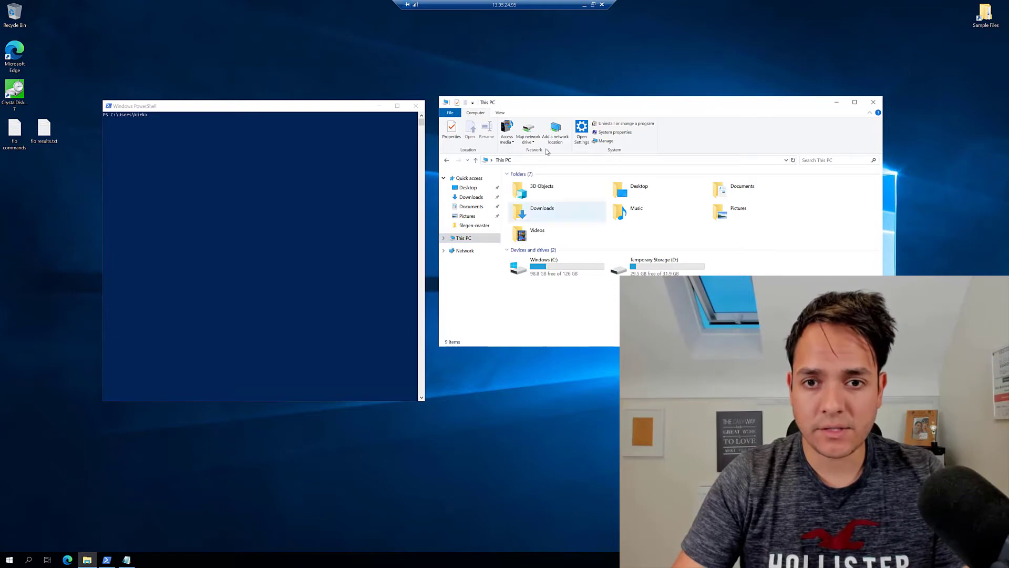
click(528, 129)
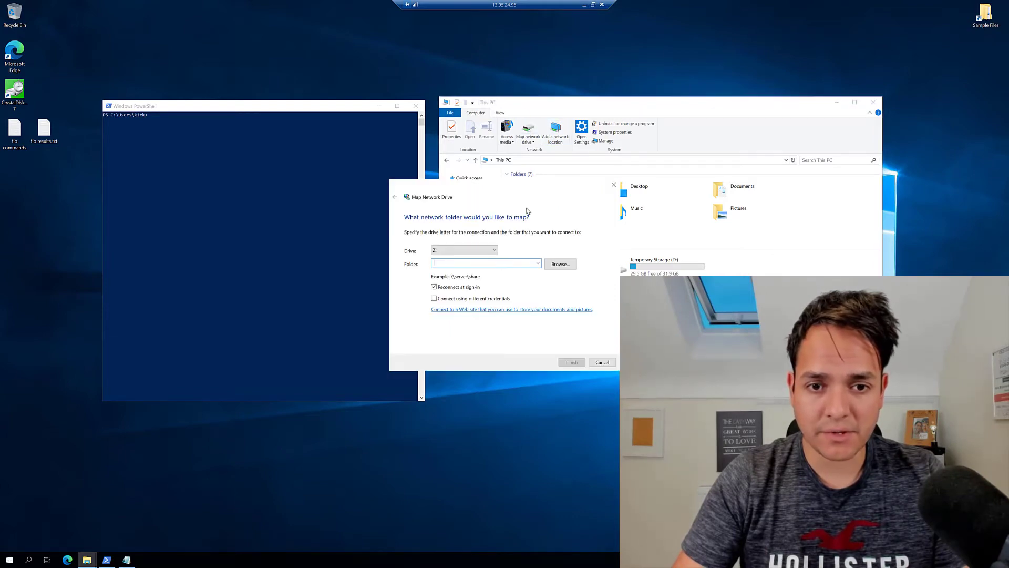
right_click(461, 266)
click(486, 295)
click(572, 363)
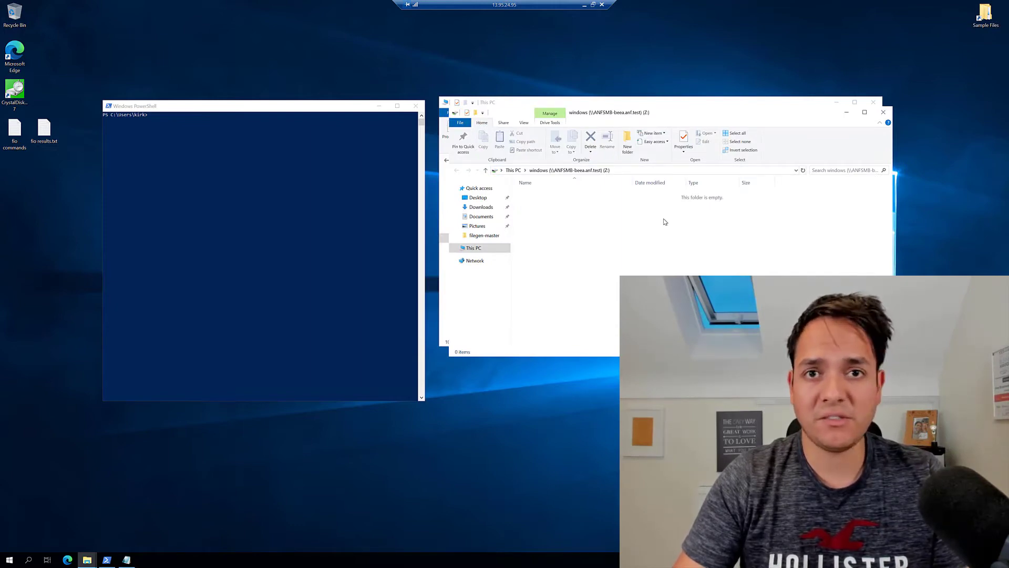
Step: Copy all ten large files from the Sample Files source to the mapped windows drive Z:
double_click(983, 19)
double_click(547, 205)
drag(555, 303, 556, 205)
click(620, 101)
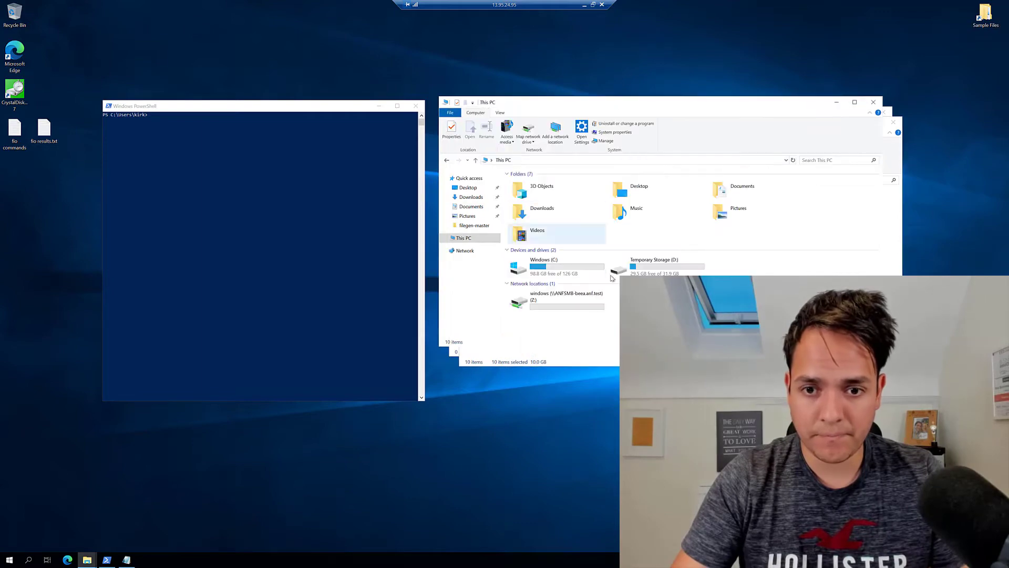
double_click(565, 304)
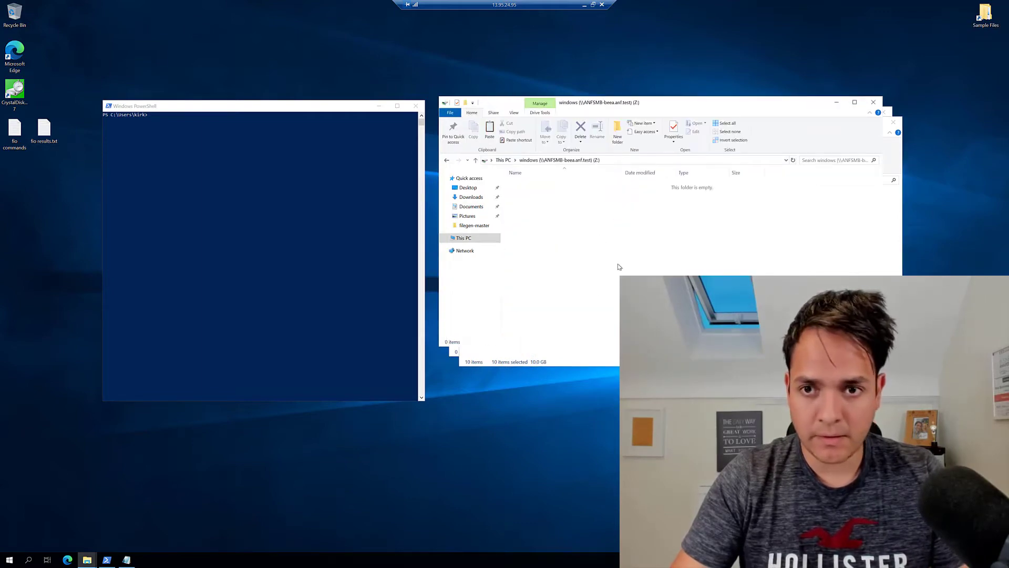
key(ctrl+v)
Step: Copy Small file 1 through Small file 18 from the SmallFiles source folder to the mapped windows drive Z:
drag(751, 98, 413, 94)
click(552, 320)
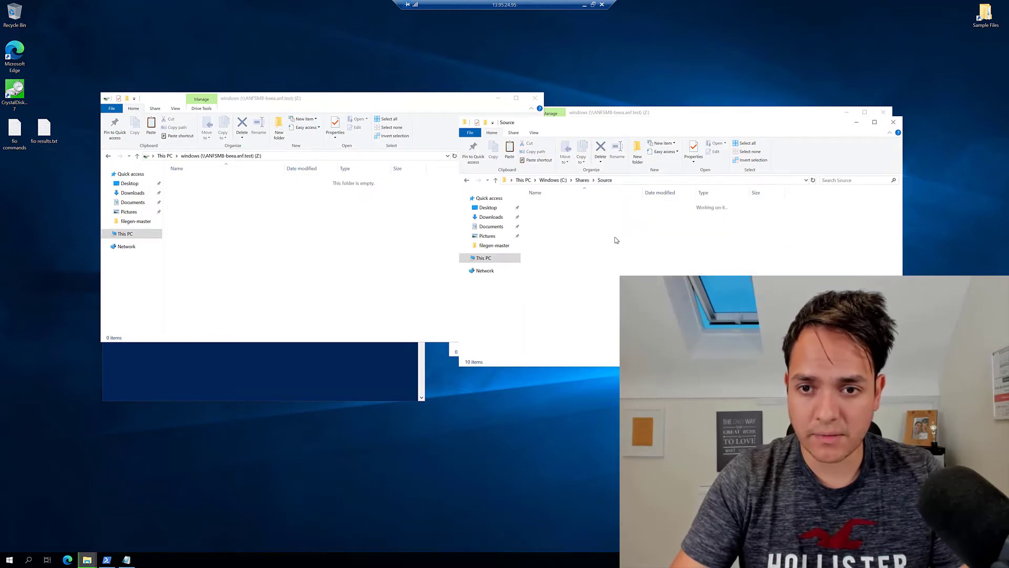
double_click(549, 213)
click(558, 208)
shift+click(561, 347)
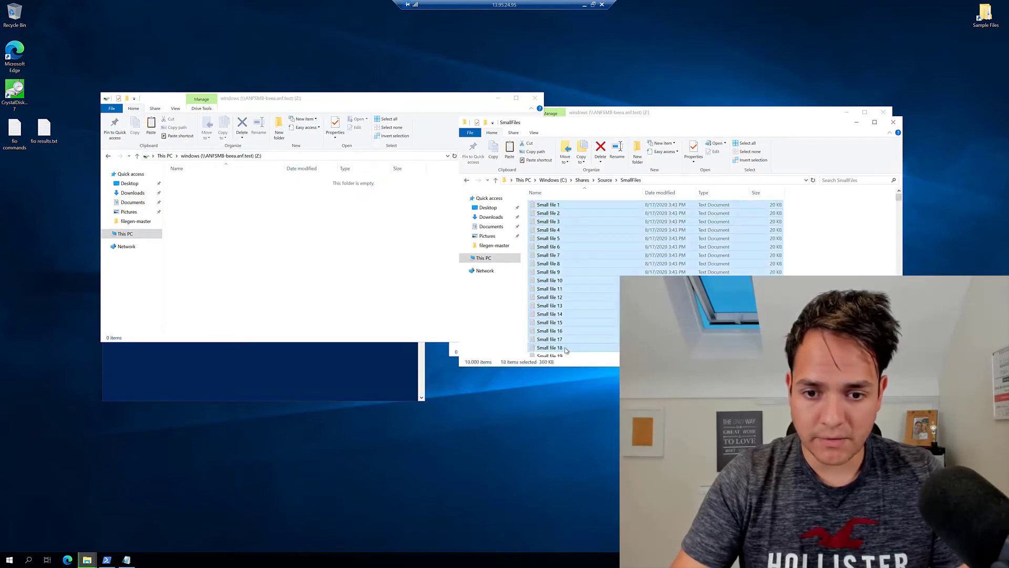
click(297, 248)
key(ctrl+v)
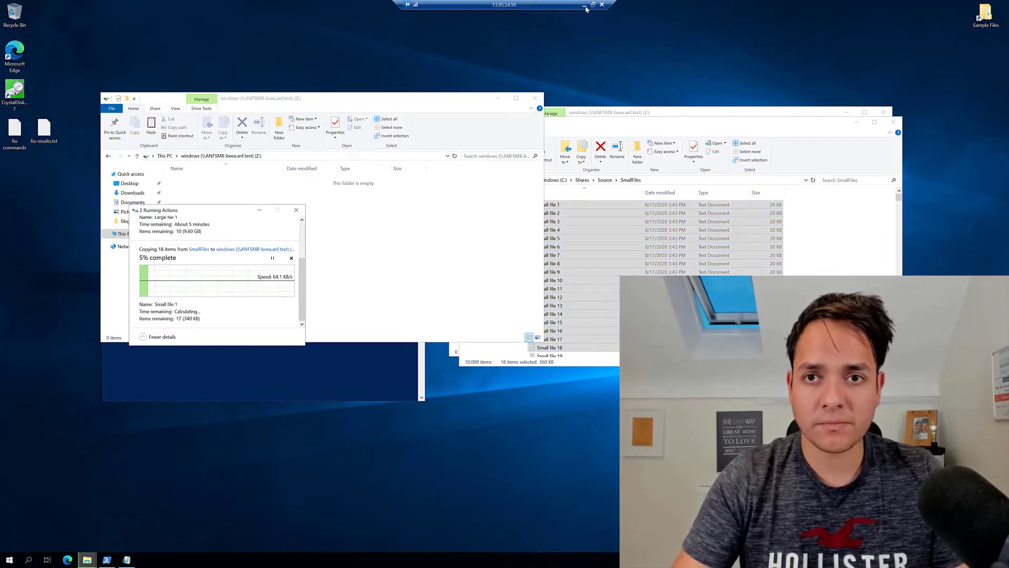
Step: Return to the Azure portal and open the mount instructions of the unix volume in the azurebacktoschool pool
click(585, 7)
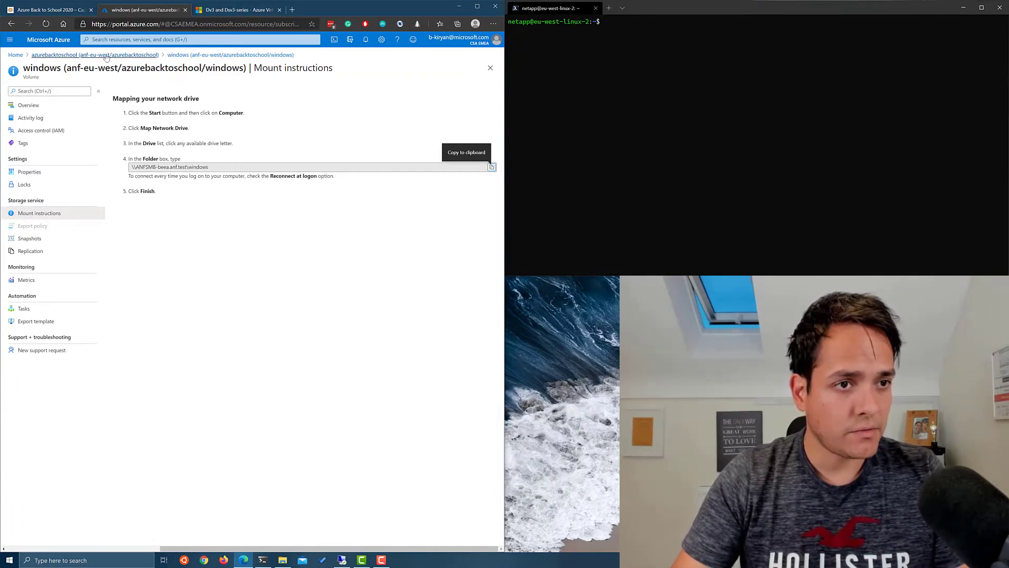
click(84, 55)
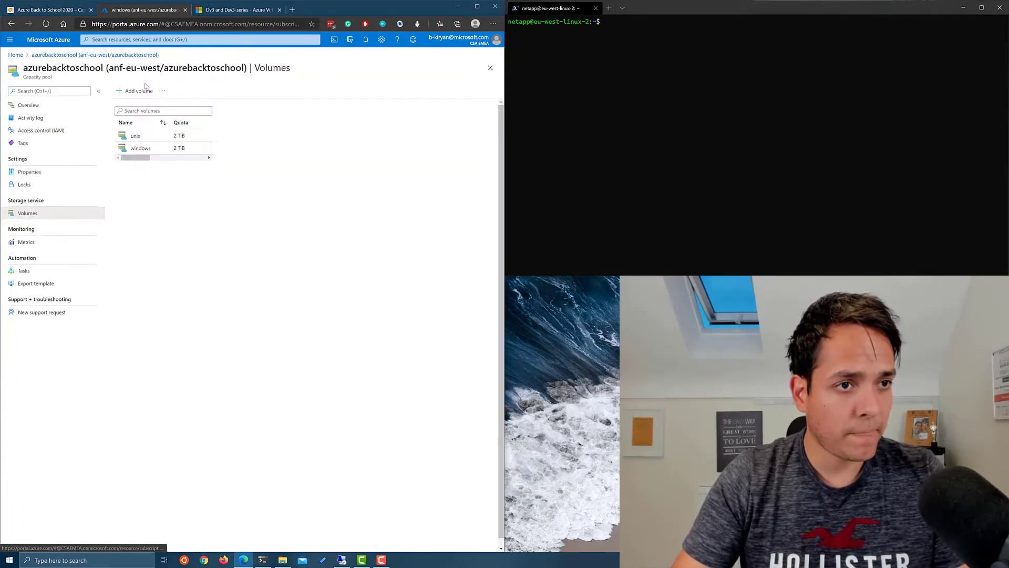
click(135, 136)
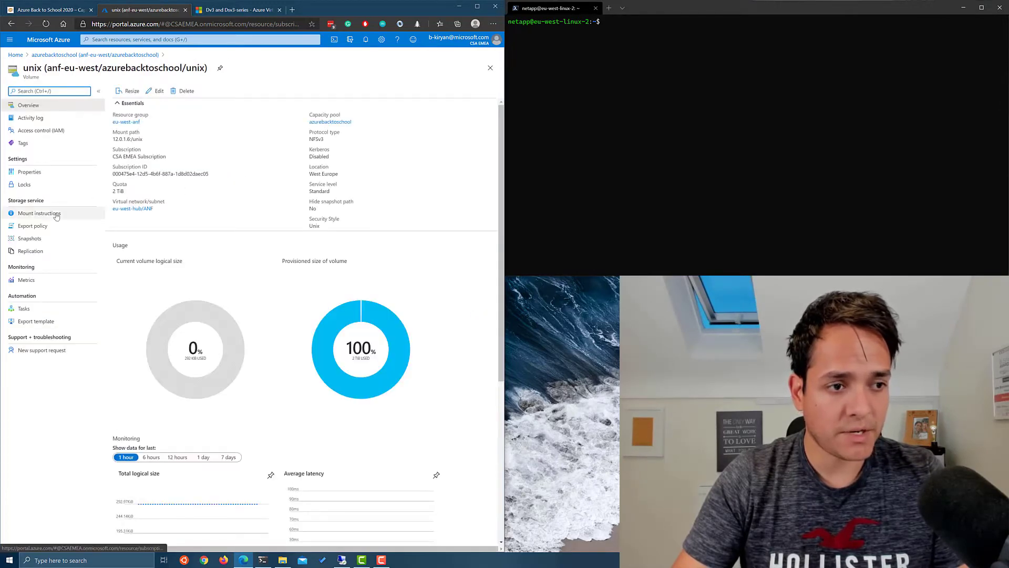
click(56, 214)
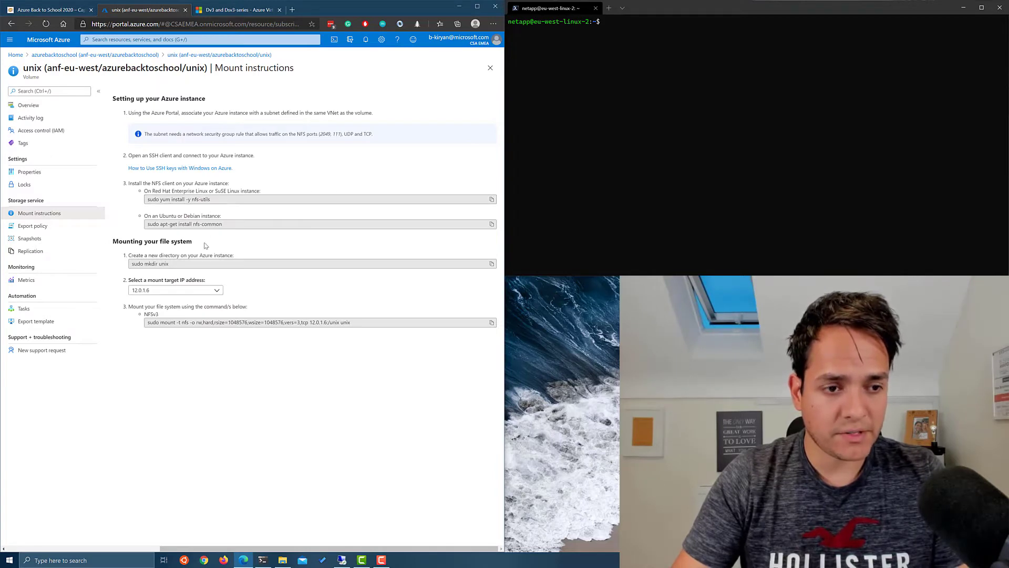
Step: Create a directory named unix on the Linux machine in the terminal with sudo mkdir unix
click(712, 146)
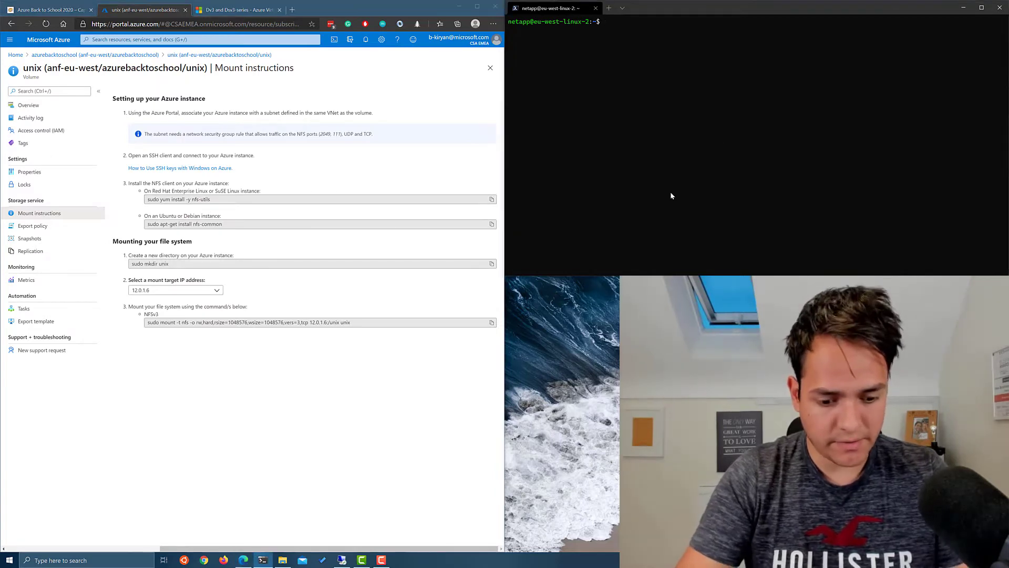
text(sudo mk)
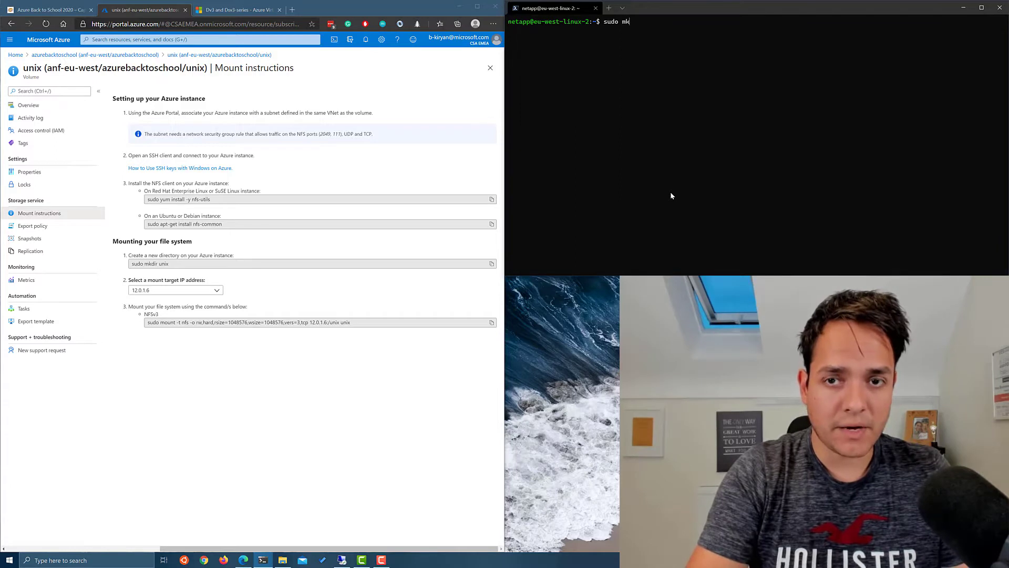
text(dir unix)
key(Return)
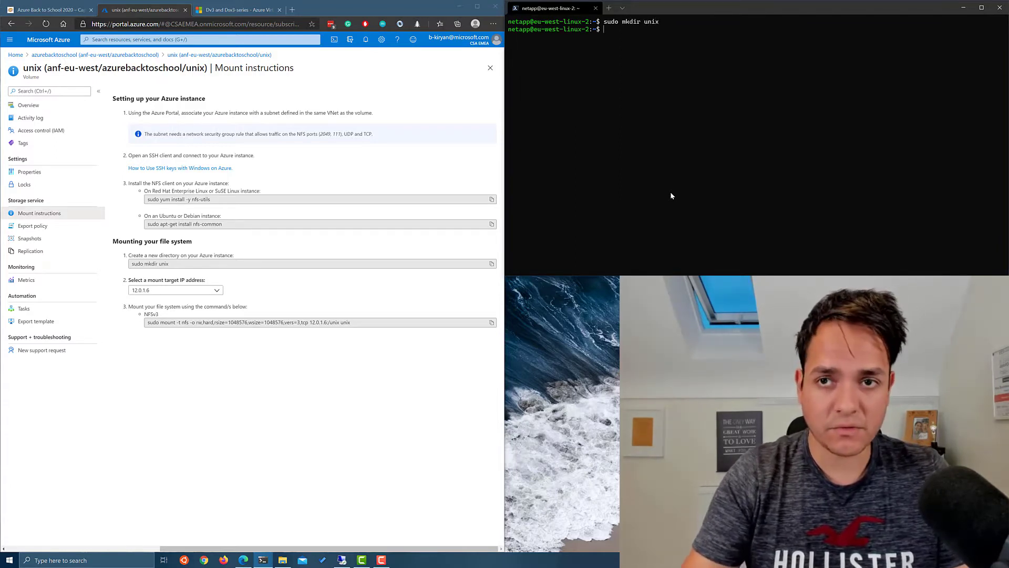
Step: Mount 12.0.1.6:/unix on the unix directory by running the NFSv3 mount command from the portal's instructions
click(492, 322)
click(606, 138)
key(ctrl+v)
key(Return)
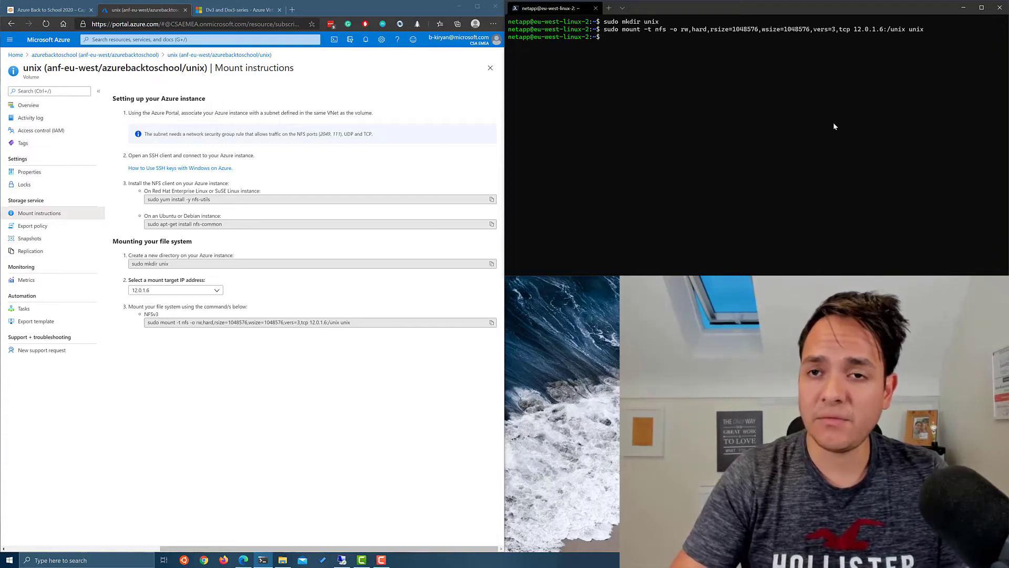
Step: Unmount the unix directory on the Linux machine with sudo umount unix
text(sudo)
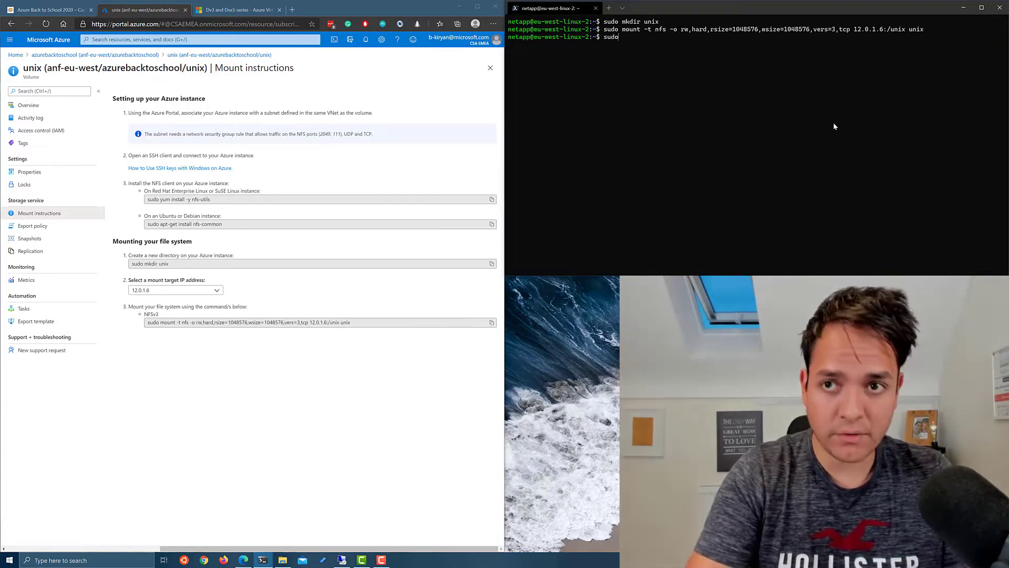
text( unmount)
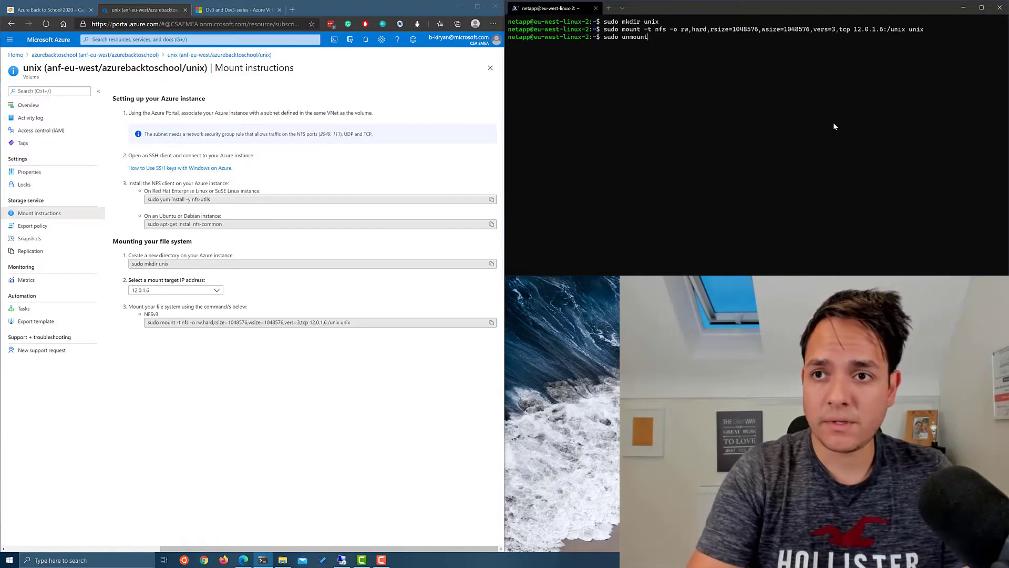
text( unix)
key(Return)
key(Up)
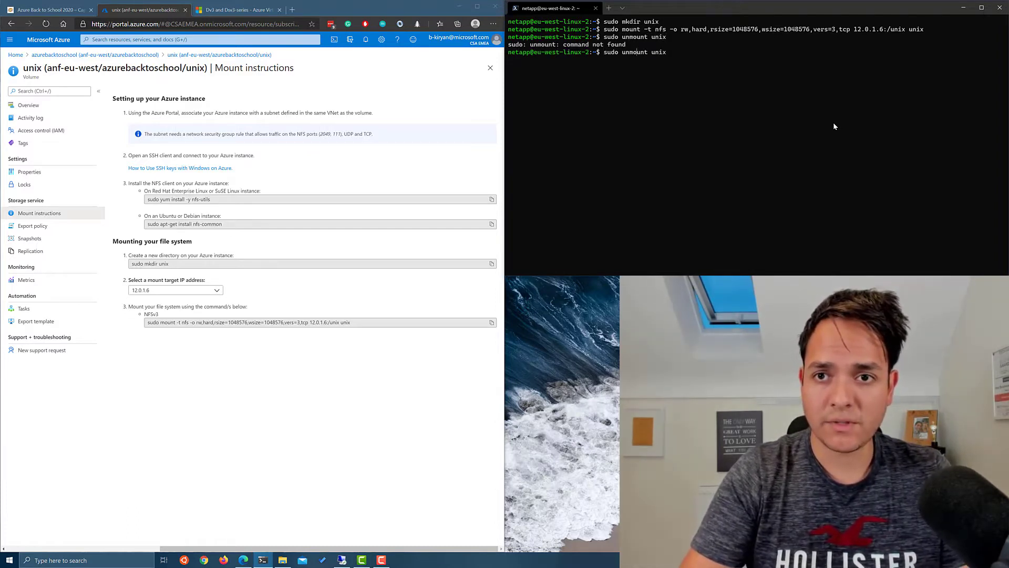
key(Delete)
key(Return)
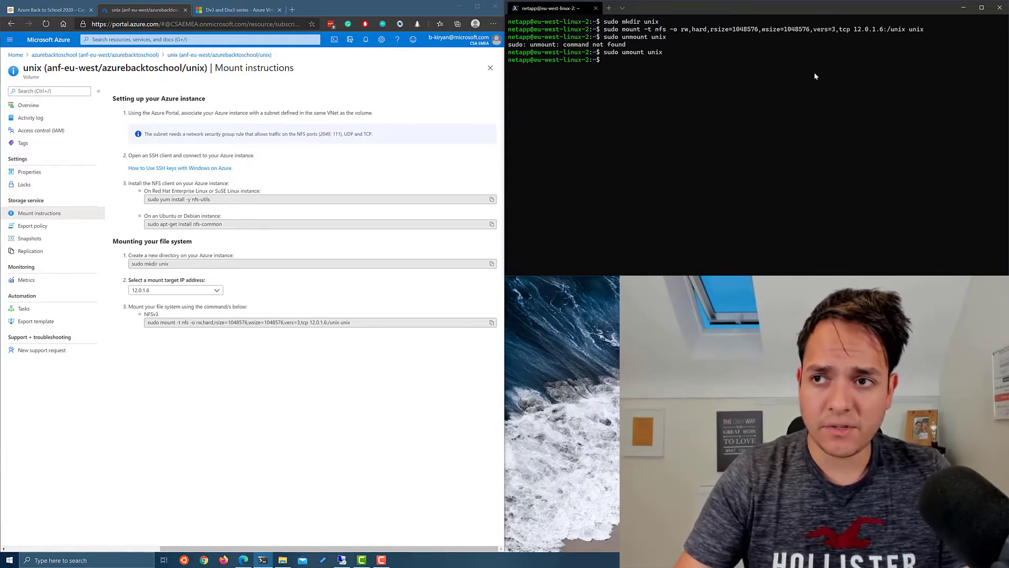
Step: Remount 12.0.1.6:/unix on the unix directory using the portal's NFSv3 mount command with the option nconnect=16 added before vers=3
click(491, 324)
right_click(657, 209)
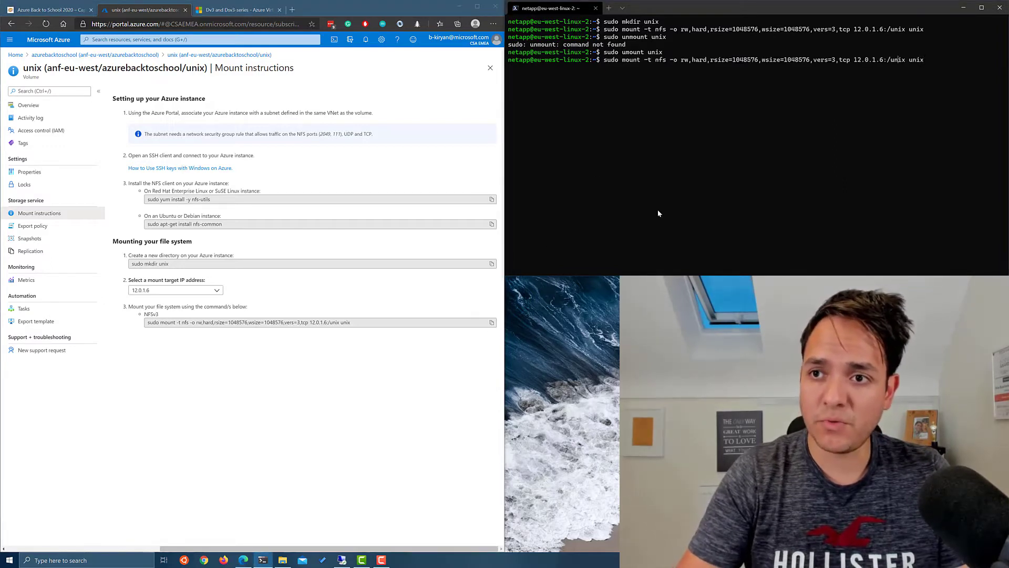
text(nconnect)
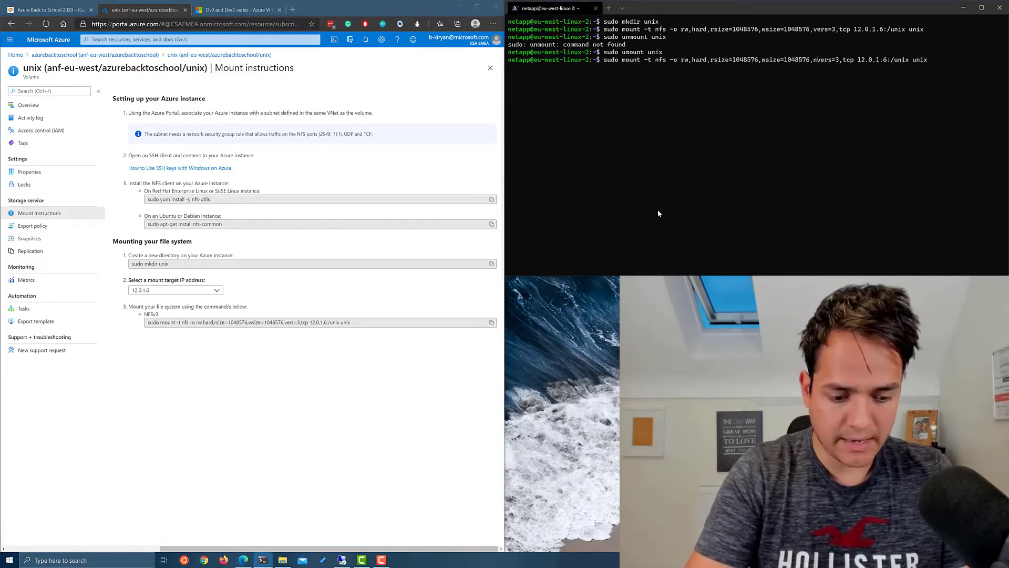
text(=16,)
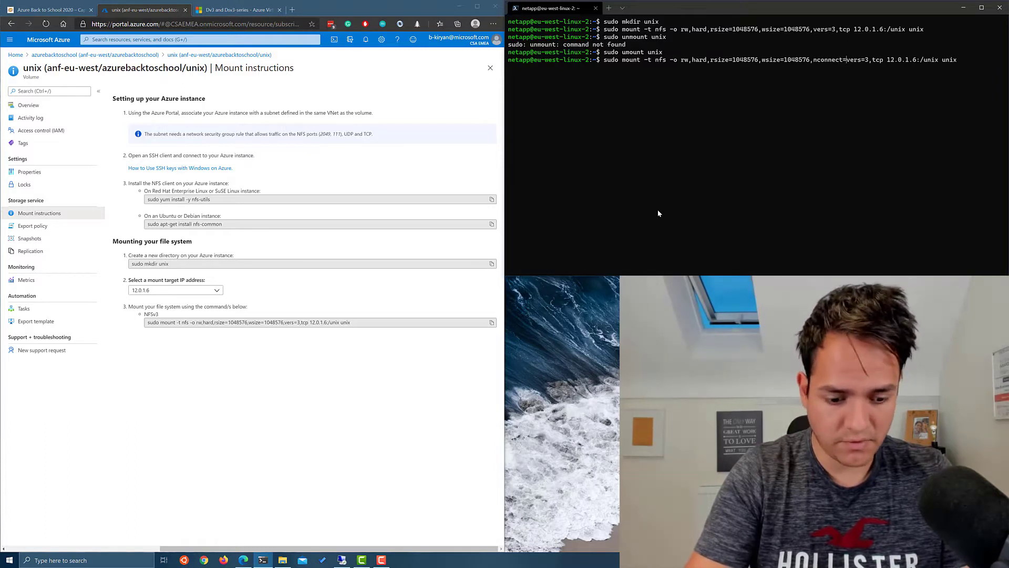
key(Return)
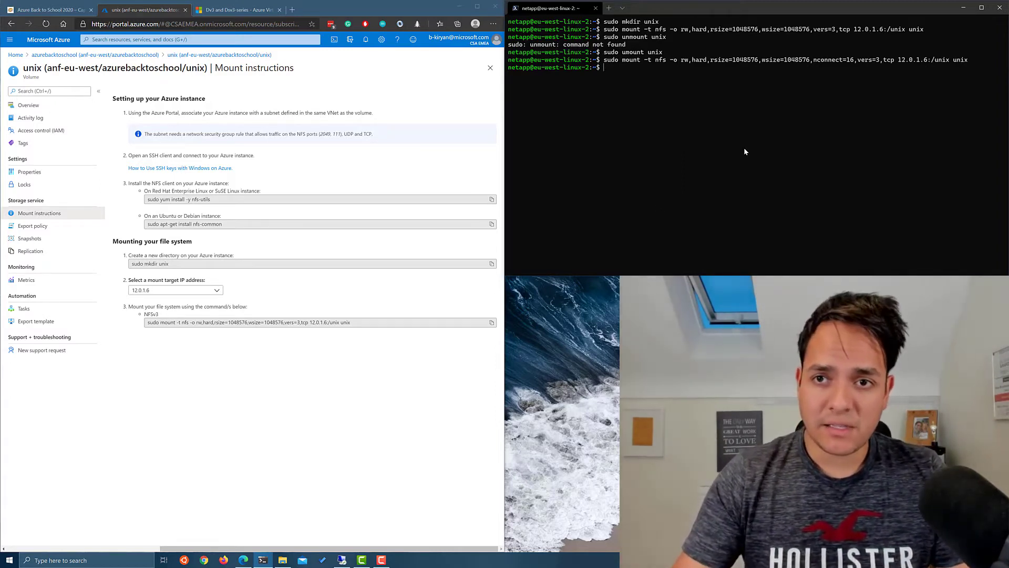
Step: Give the unix directory full permissions with sudo chmod 777 unix and change into it
text(chmod)
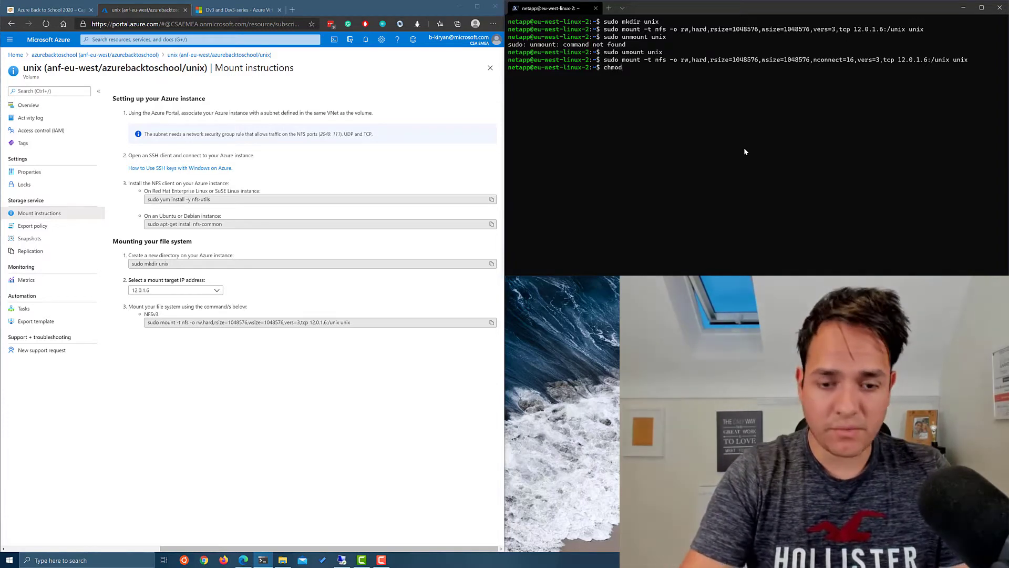
key(BackSpace)
key(BackSpace)
key(BackSpace)
key(BackSpace)
key(BackSpace)
text(sud)
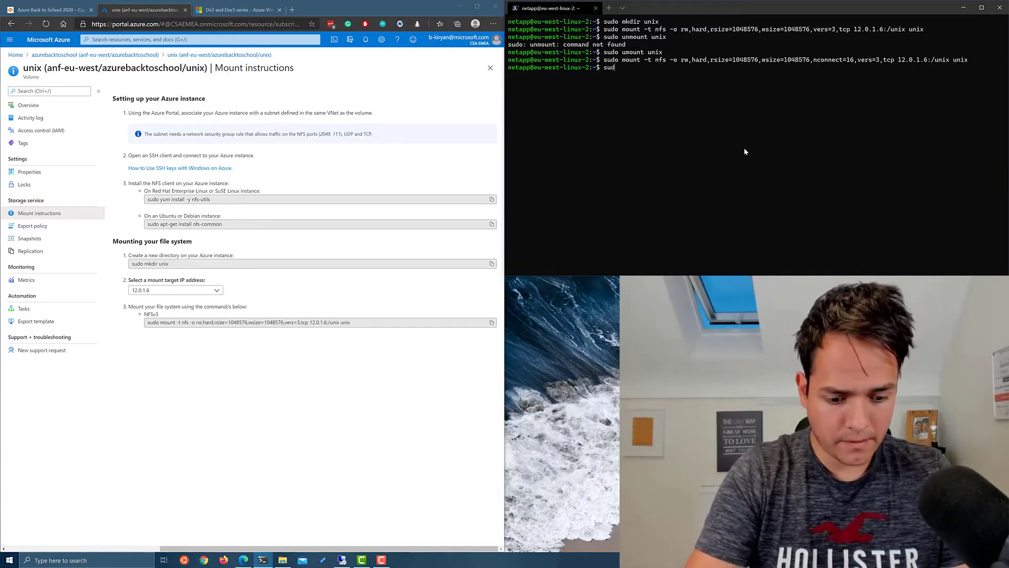
text(o chmod 777 )
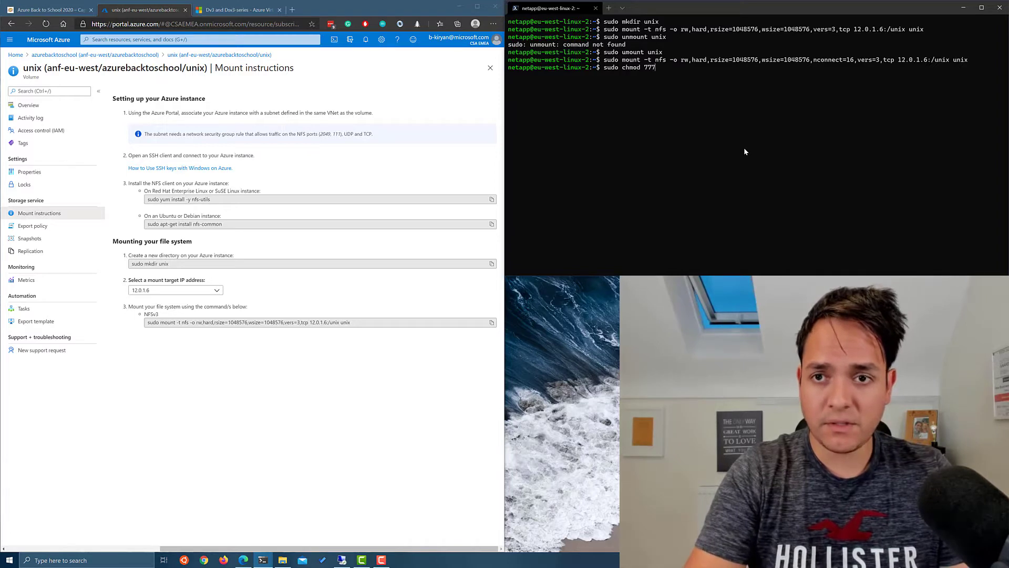
text(unix)
key(Return)
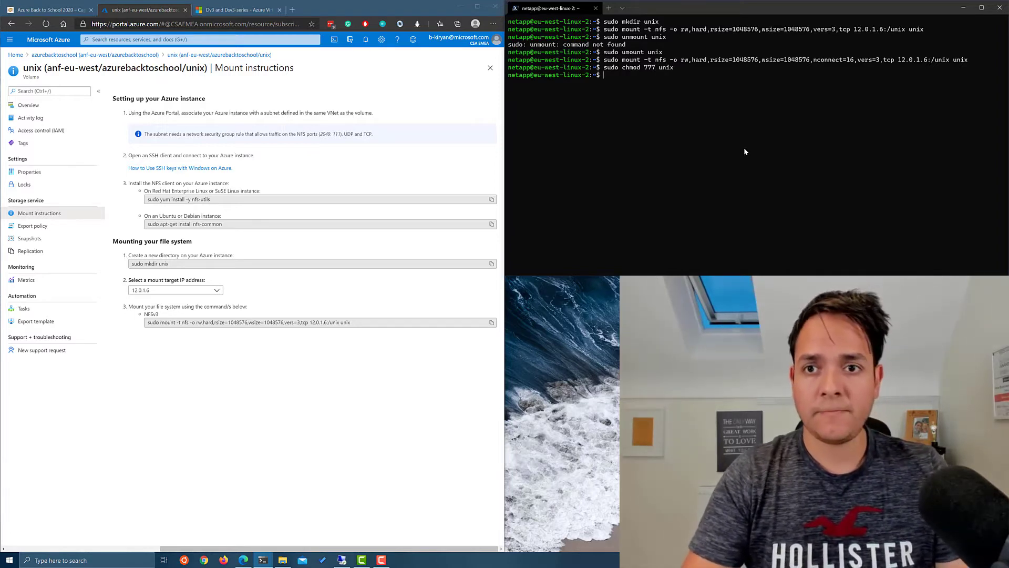
text(cd unix)
key(Return)
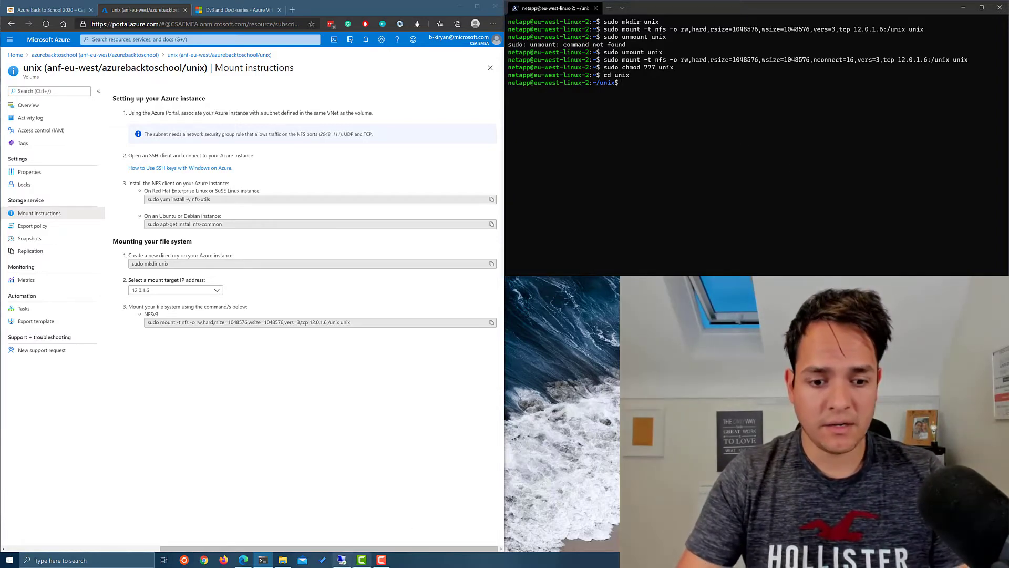
Step: Check the progress of the large file copy in the remote Windows session and return to the Azure portal
click(341, 559)
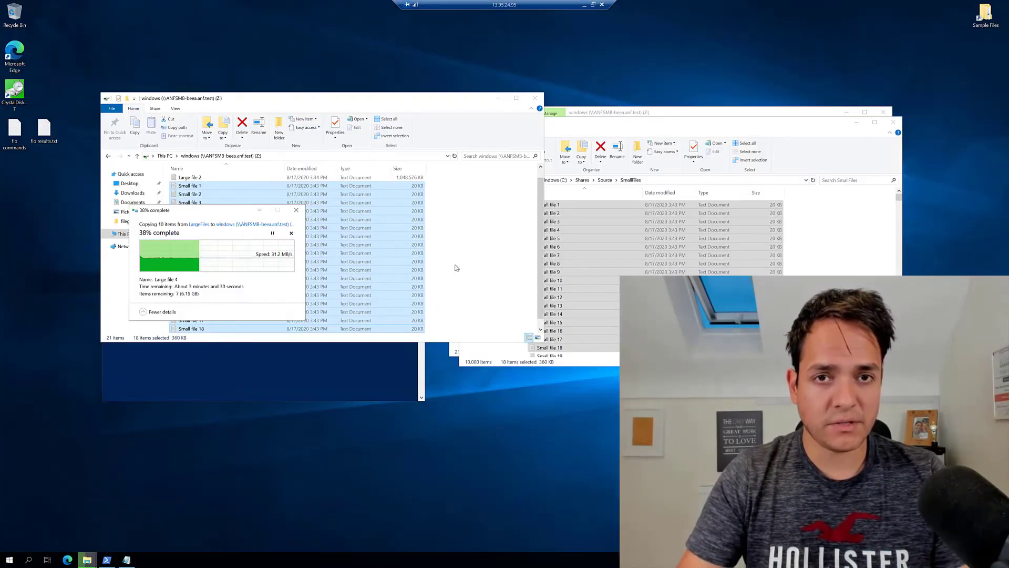
click(584, 4)
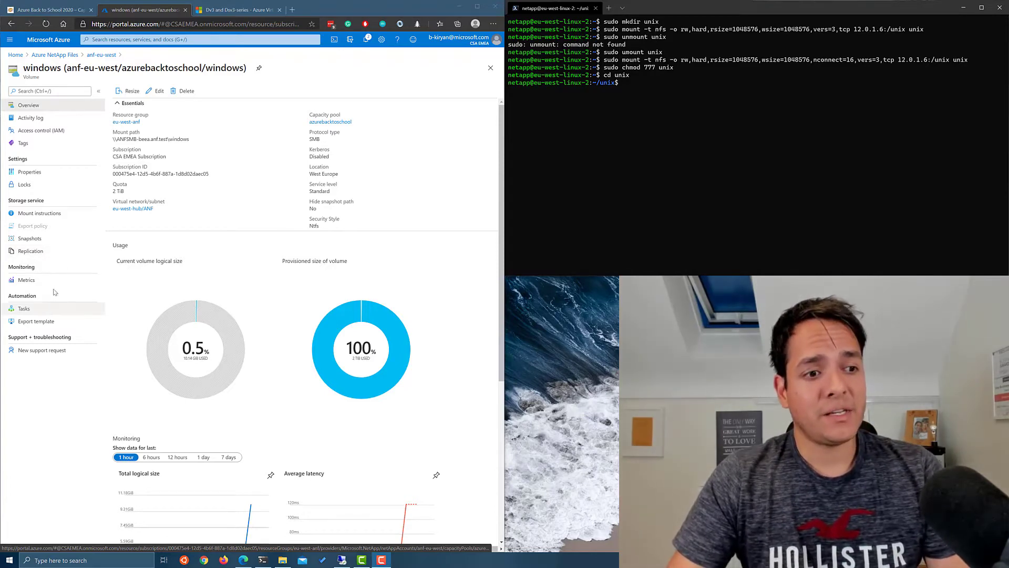
Step: Create a snapshot named backtoschool3 of the windows volume in the Azure portal
click(70, 240)
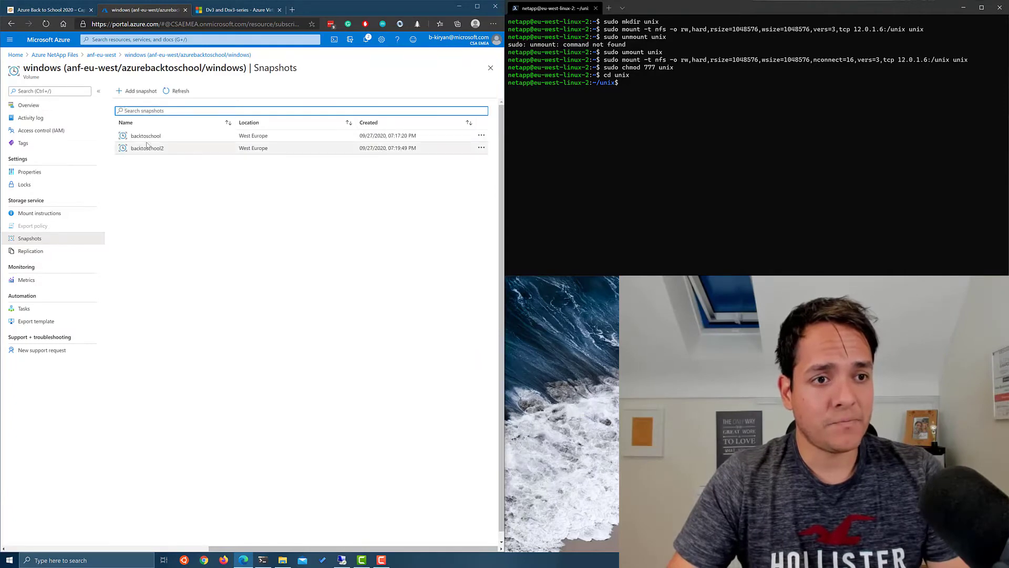
click(138, 91)
text(back)
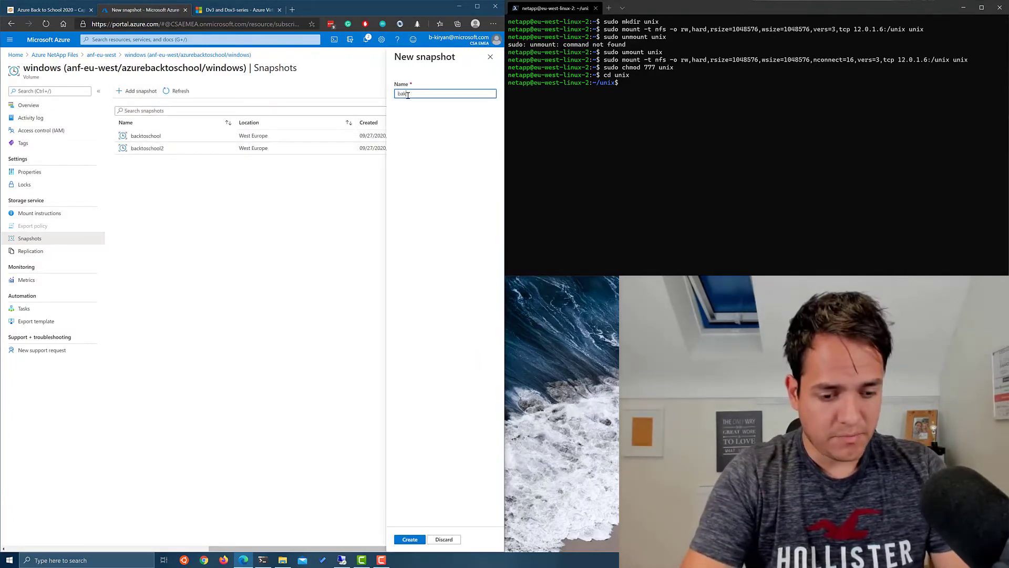
text(toschool3)
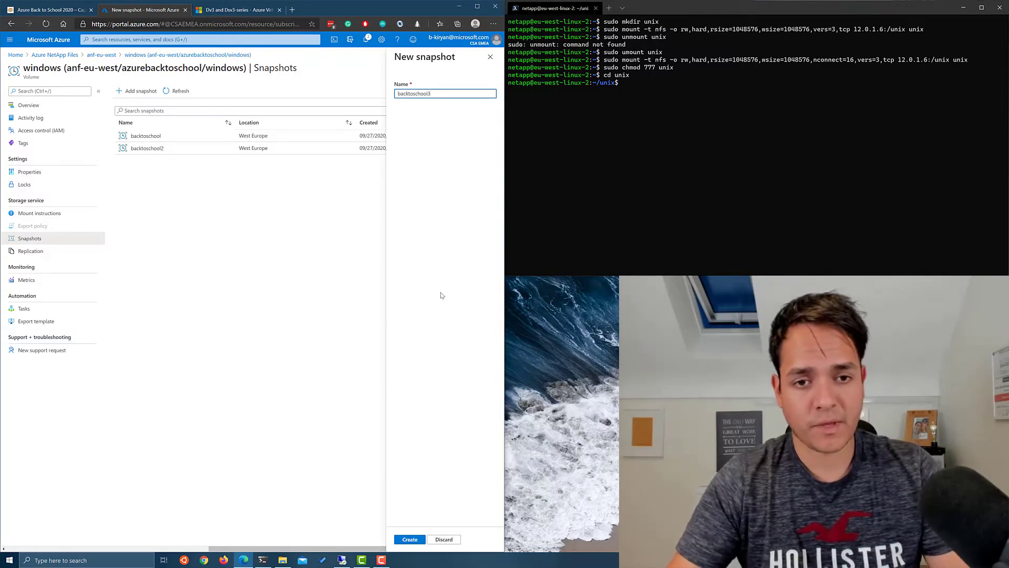
click(413, 539)
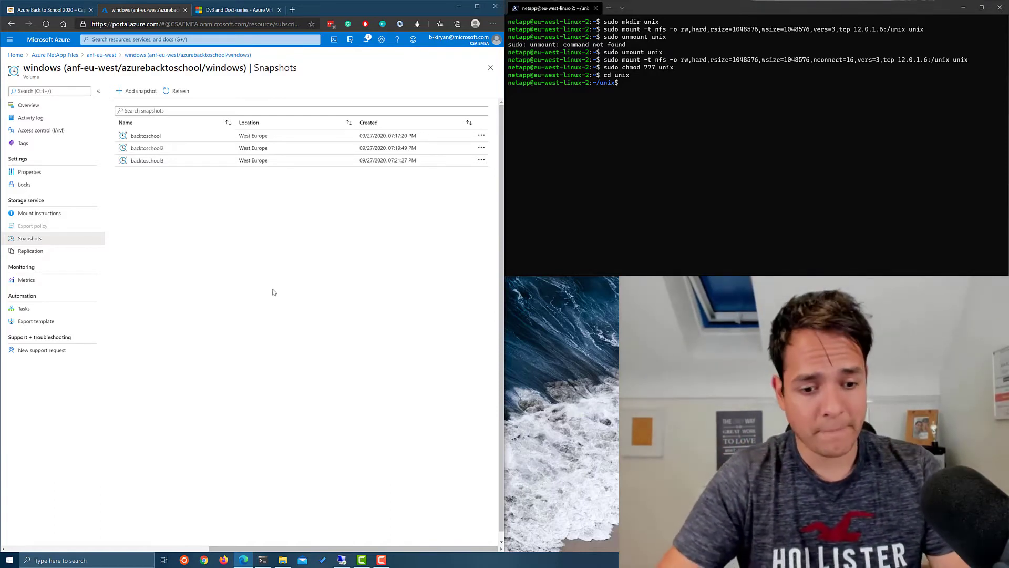
Step: Switch to the remote Windows session and permanently delete Small file 1 from the windows drive Z:
click(342, 560)
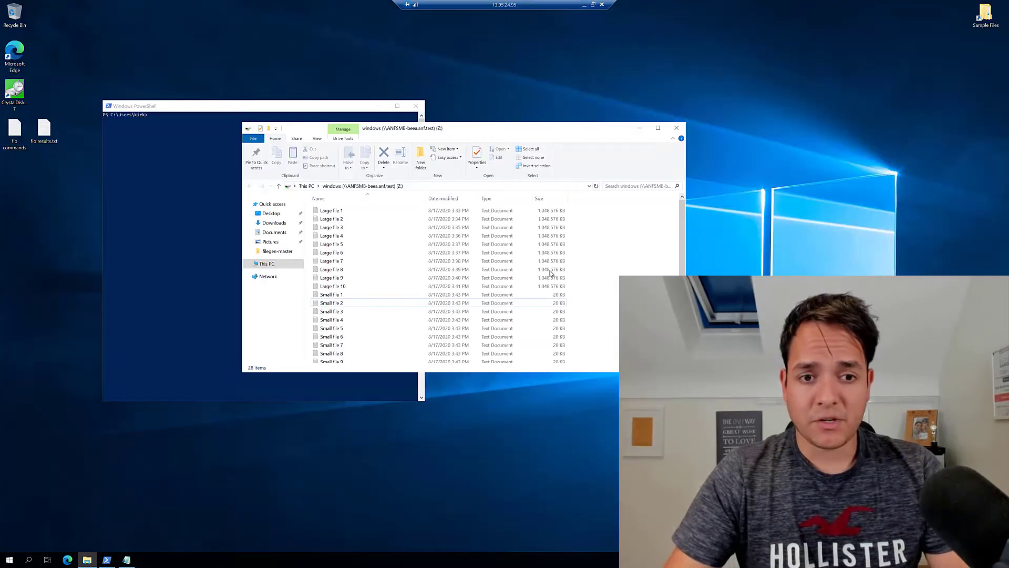
scroll(503, 325, down, 3)
scroll(507, 318, up, 3)
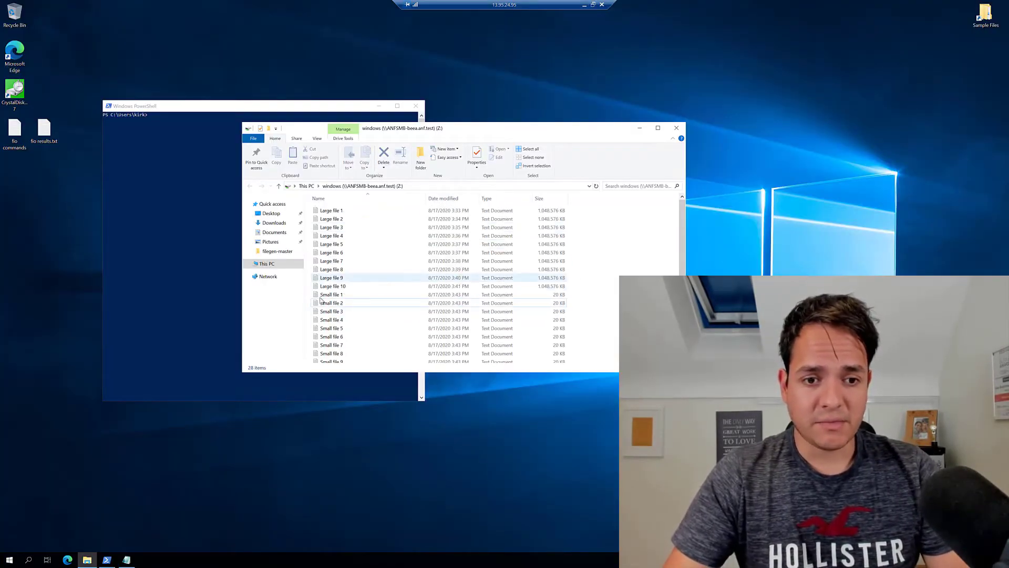
click(344, 297)
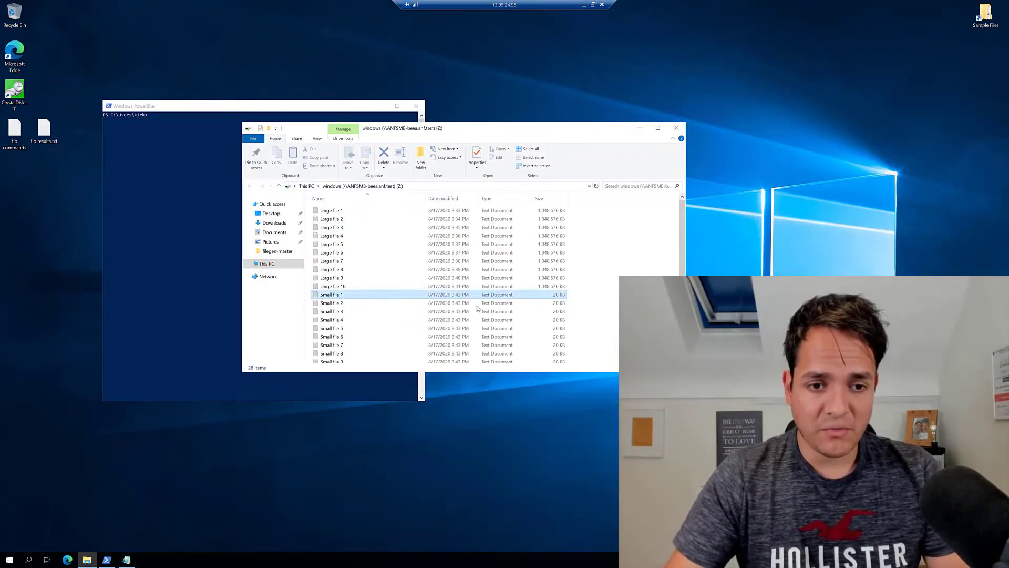
key(Delete)
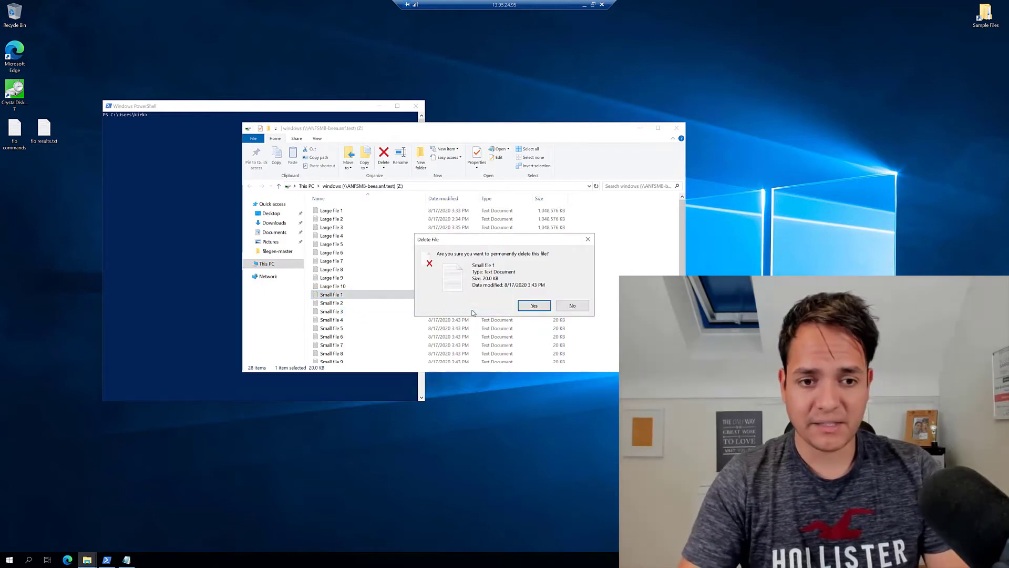
key(Return)
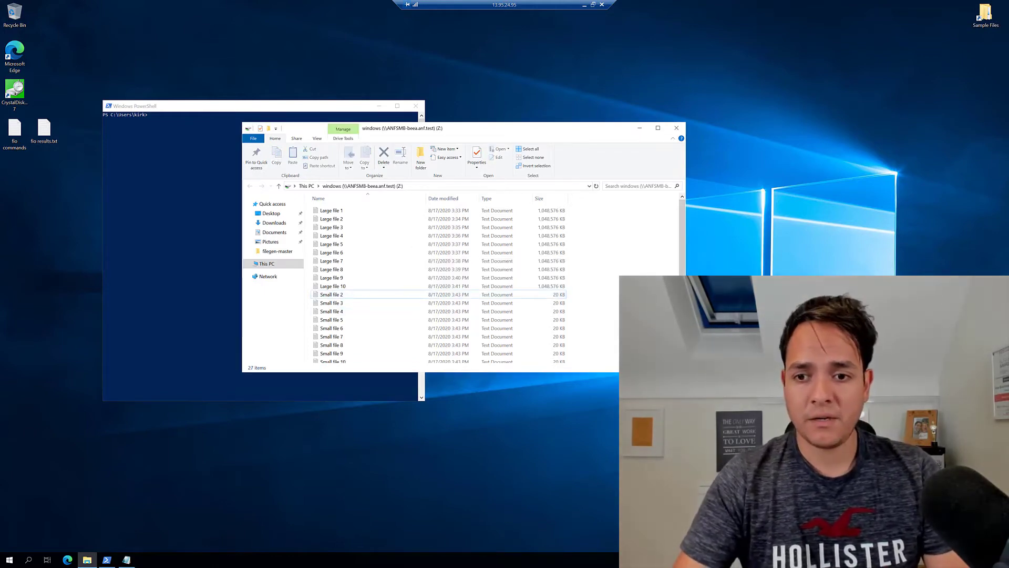
scroll(472, 314, down, 3)
scroll(628, 274, up, 3)
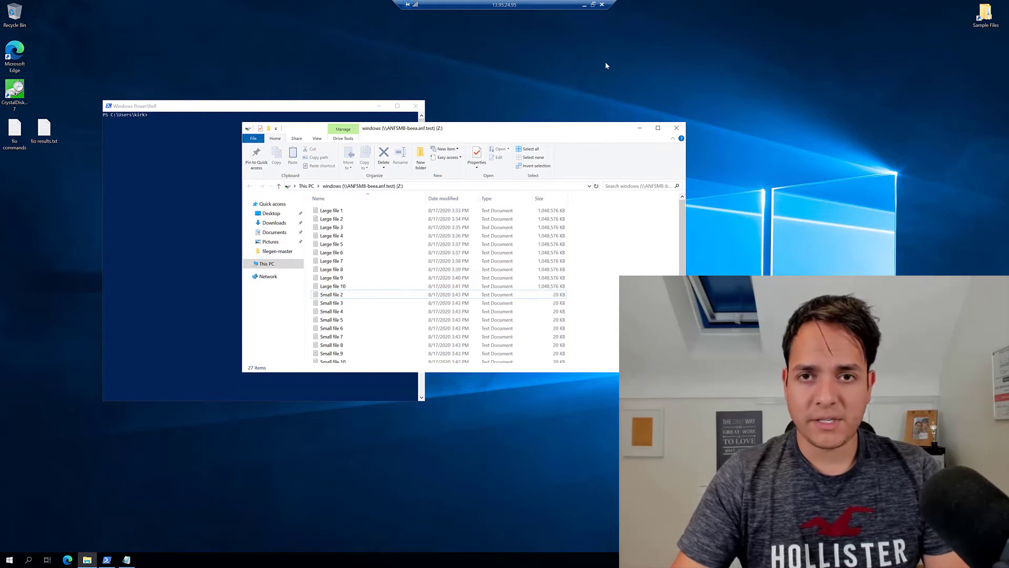
click(585, 5)
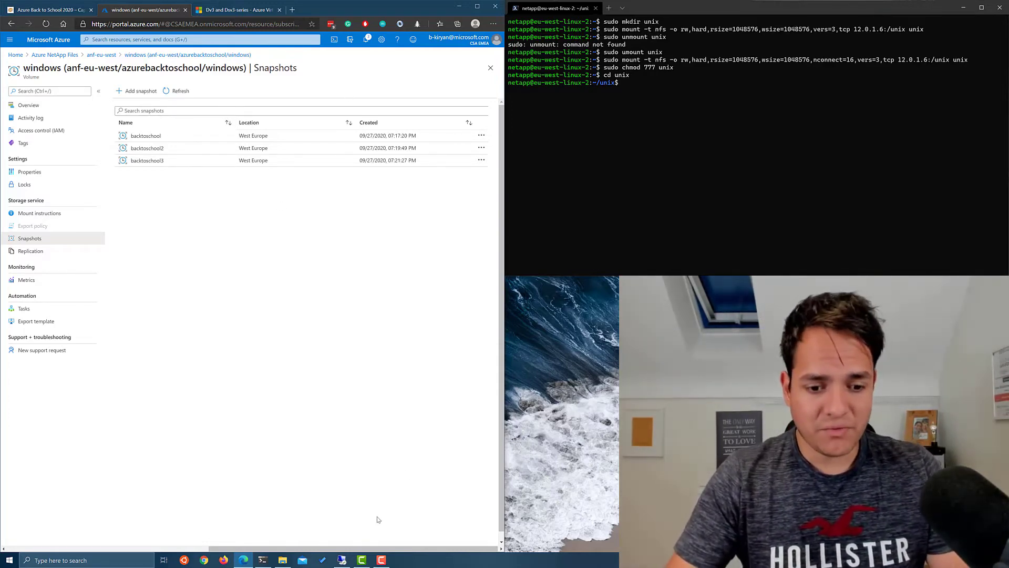
Step: Return to the remote Windows session, show hidden items on drive Z: and open the ~snapshot folder
click(342, 560)
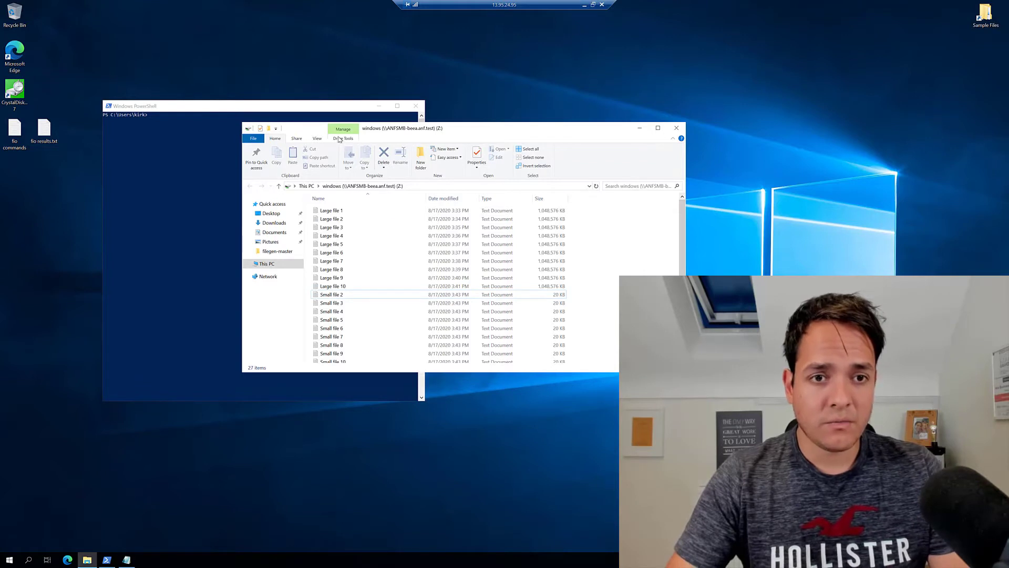
click(318, 139)
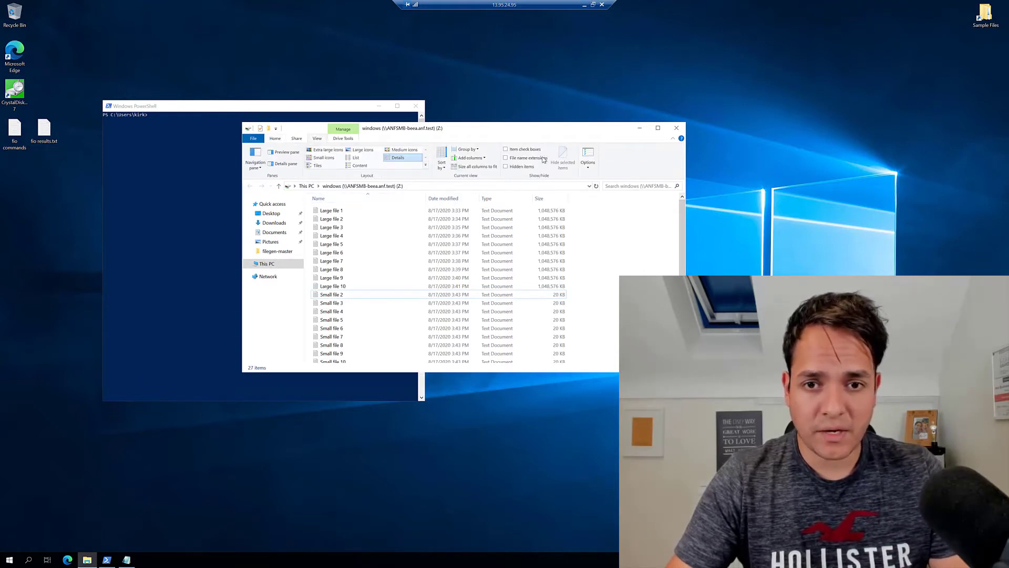
click(506, 166)
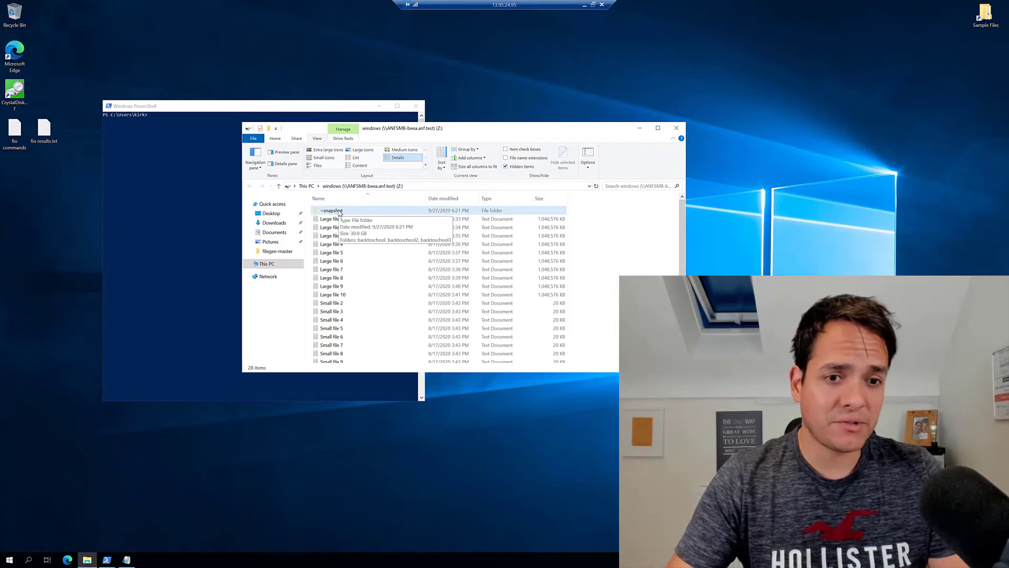
double_click(339, 211)
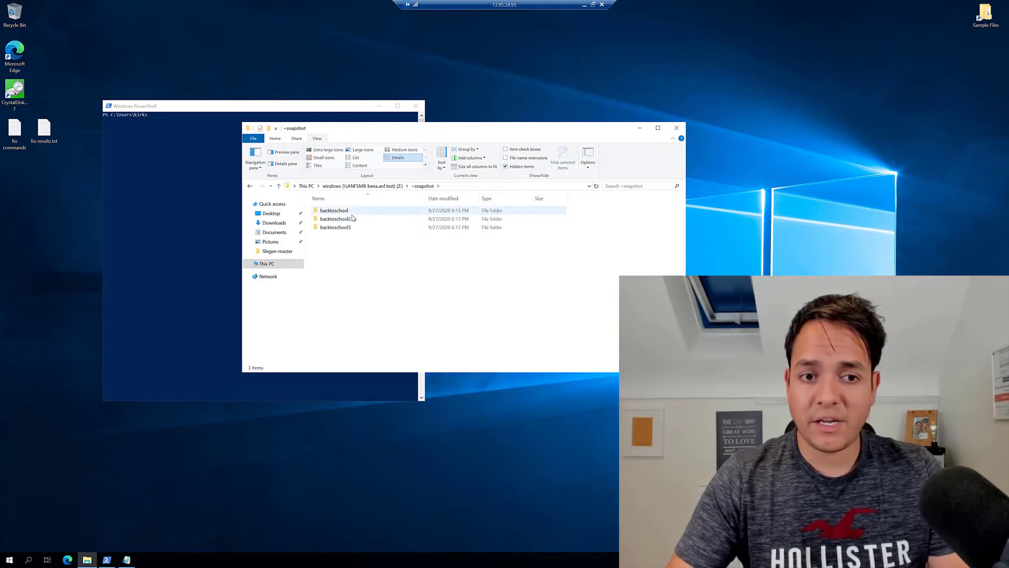
Step: Copy Small file 1 from the backtoschool3 snapshot folder back into the root of the windows drive Z:
mouse_move(353, 232)
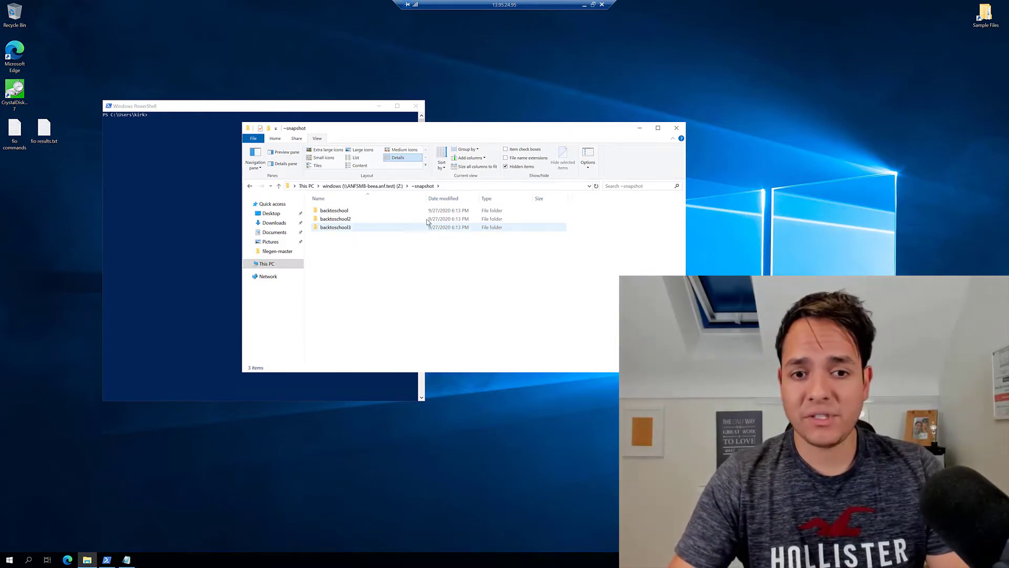
double_click(361, 228)
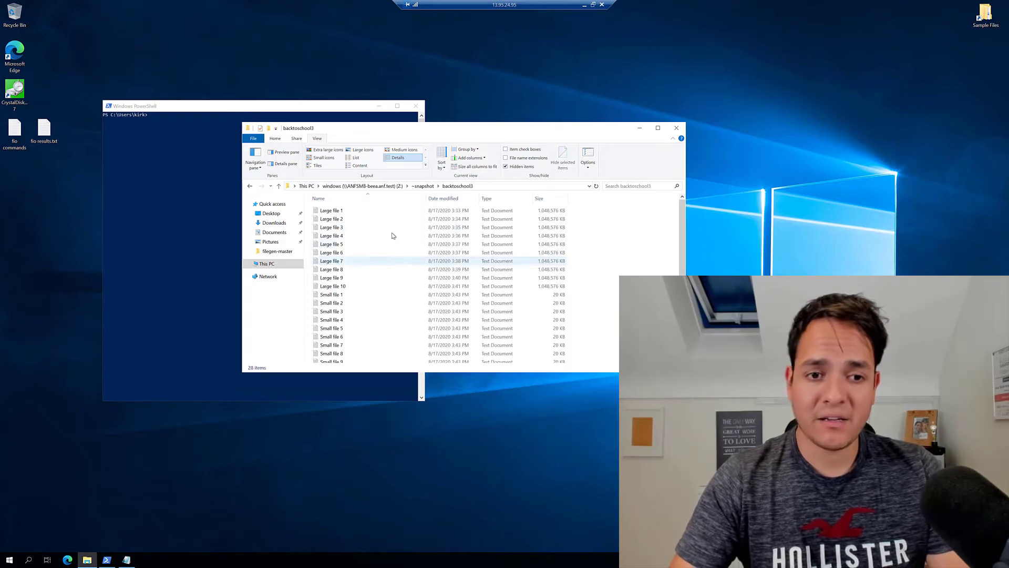
click(365, 295)
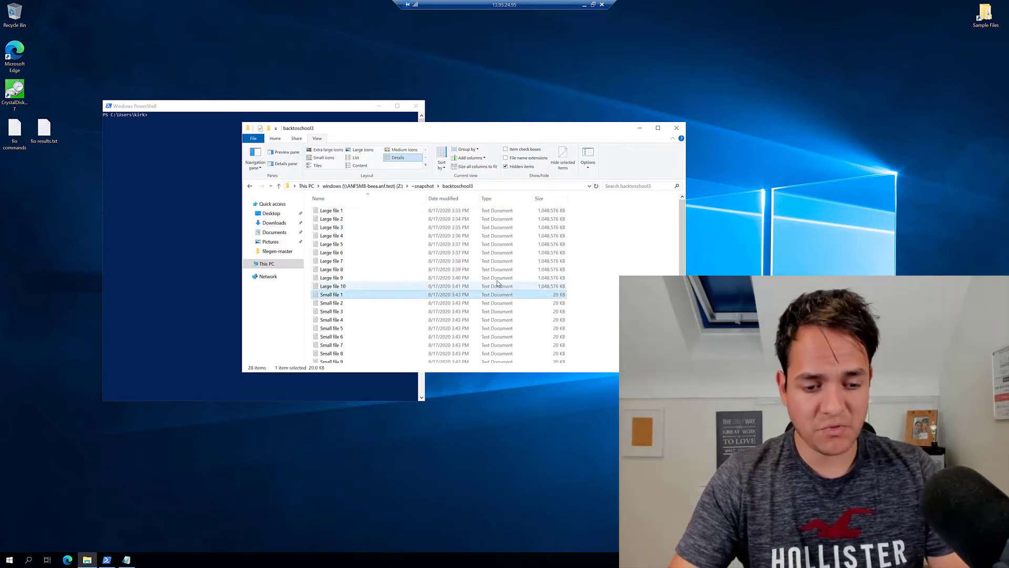
click(391, 185)
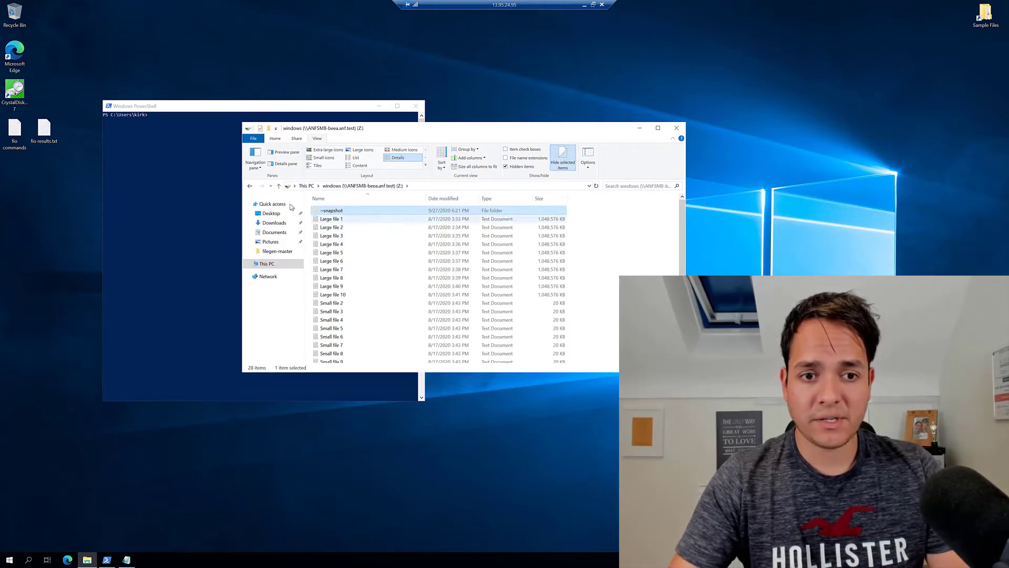
click(599, 295)
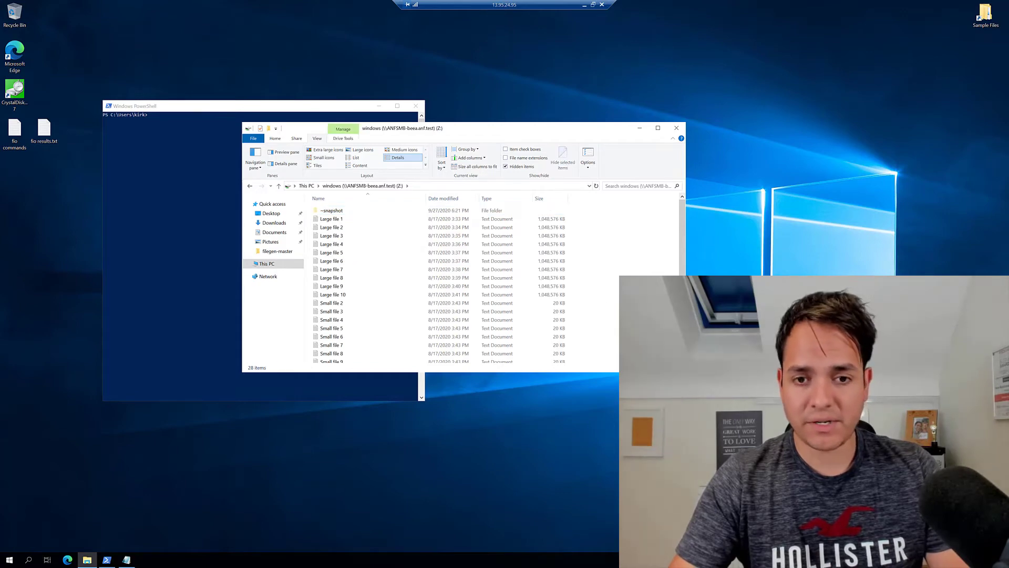
key(ctrl+v)
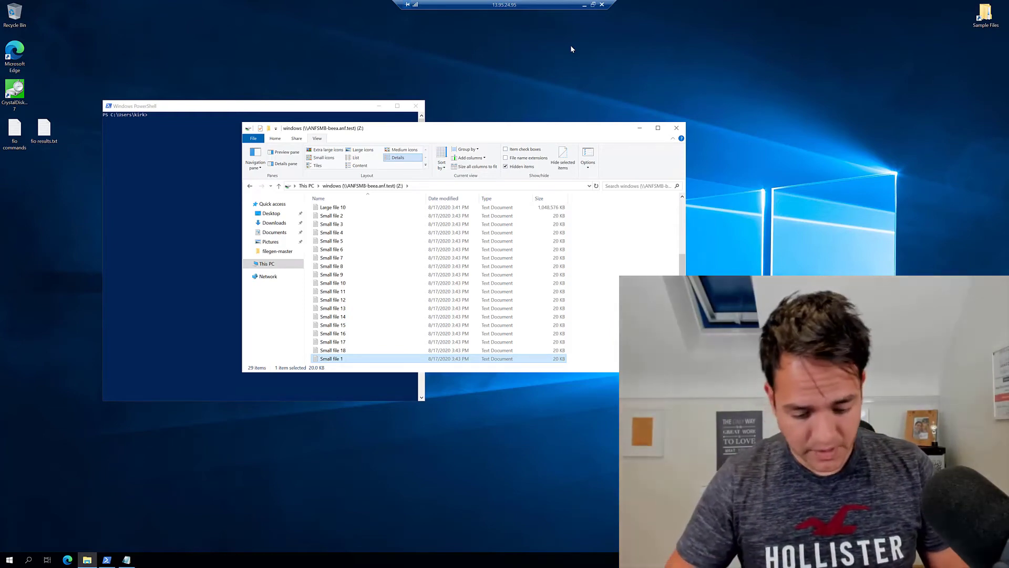
Step: Return to the Azure portal and start restoring the windows volume's backtoschool3 snapshot to a new volume
click(585, 7)
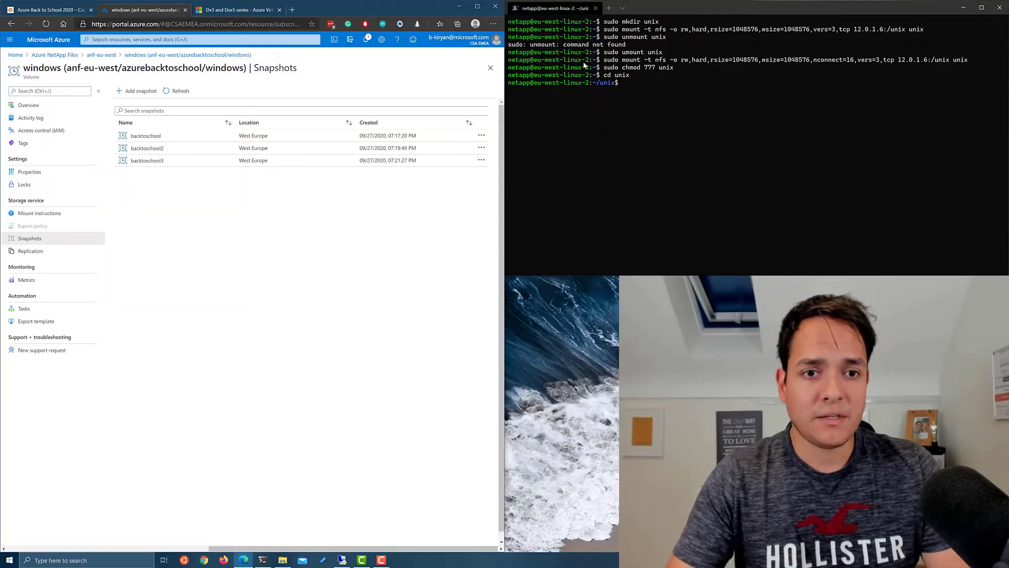
click(34, 105)
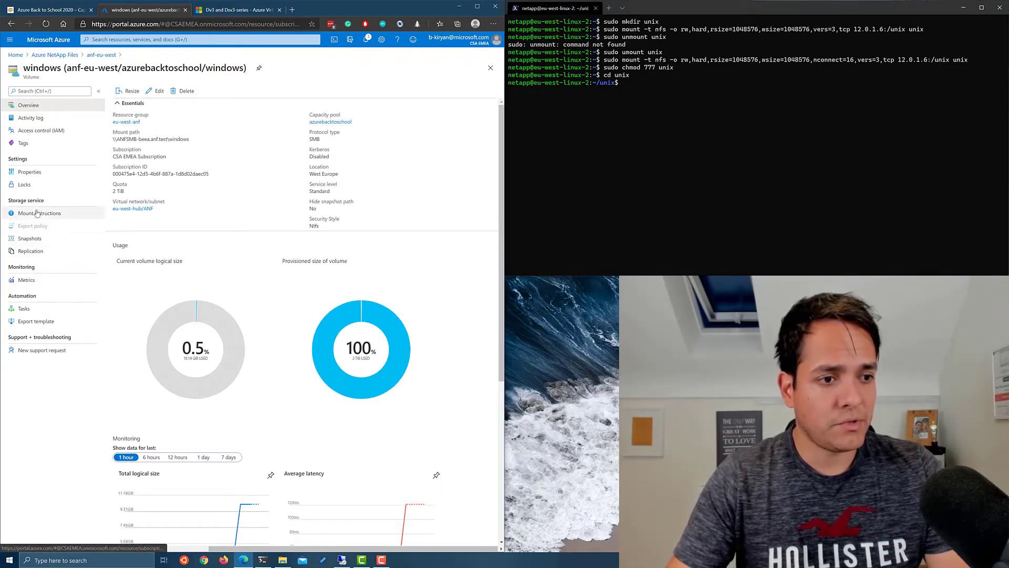
click(79, 239)
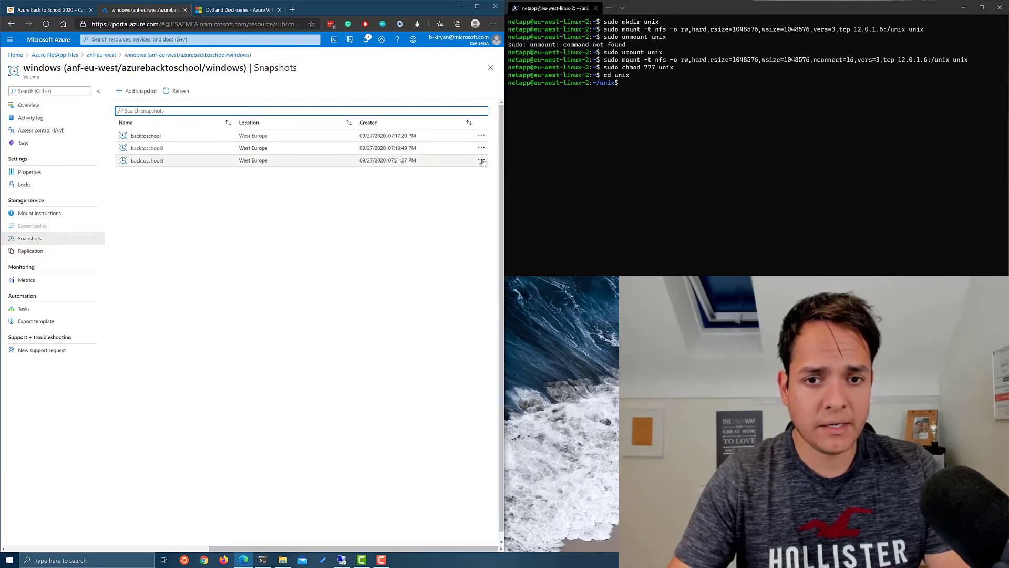
click(482, 159)
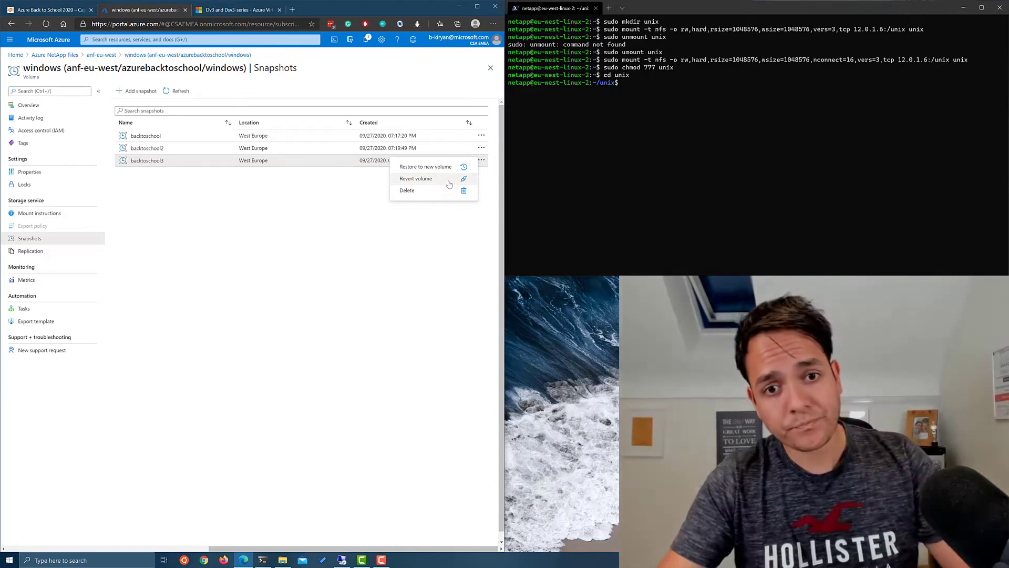
click(441, 168)
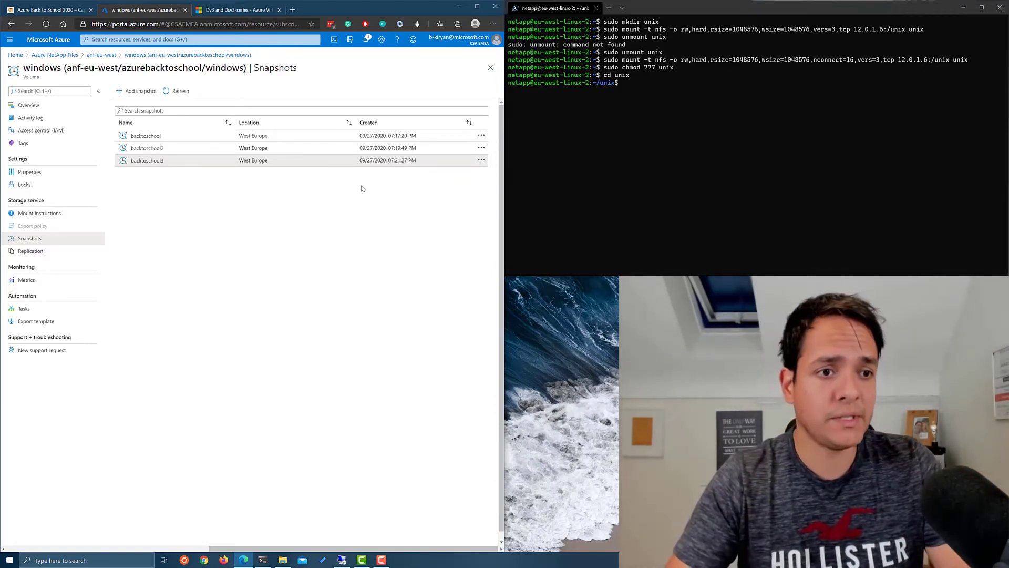
Step: Name the restored volume windows-dev, set its quota to 1024 GiB, keep the default protocol settings and tags, and create it
click(143, 148)
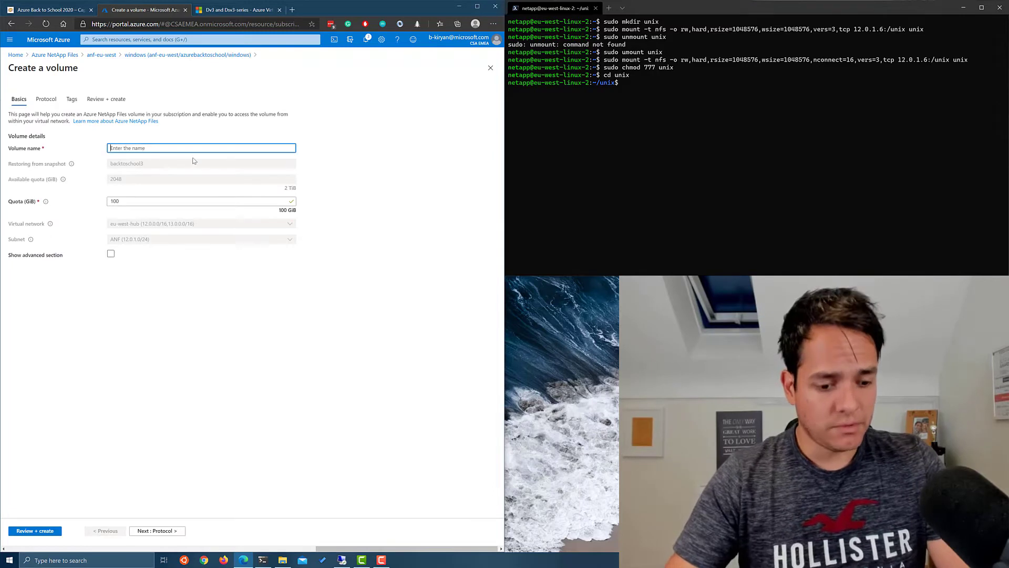
text(windows-dev)
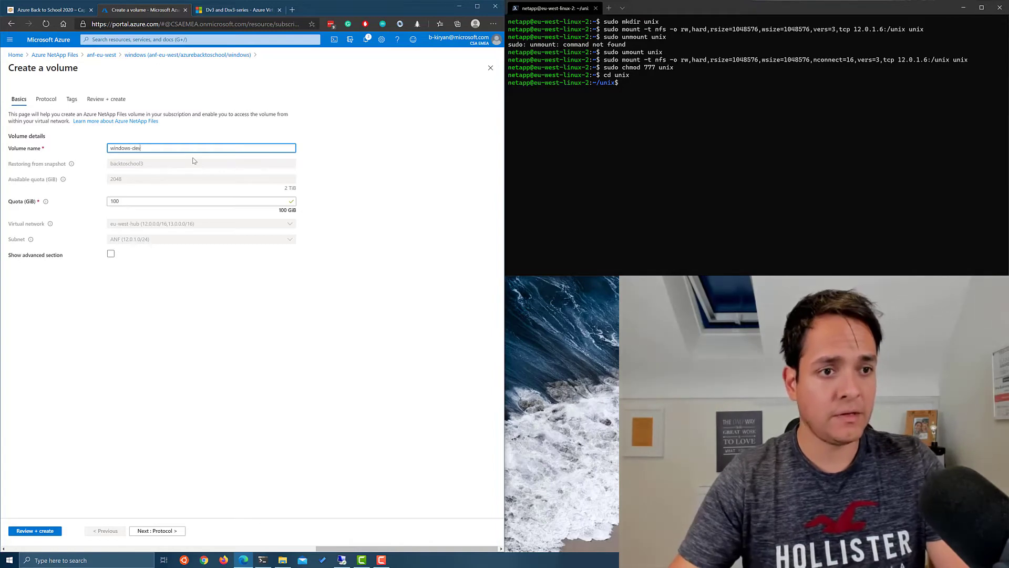
key(Tab)
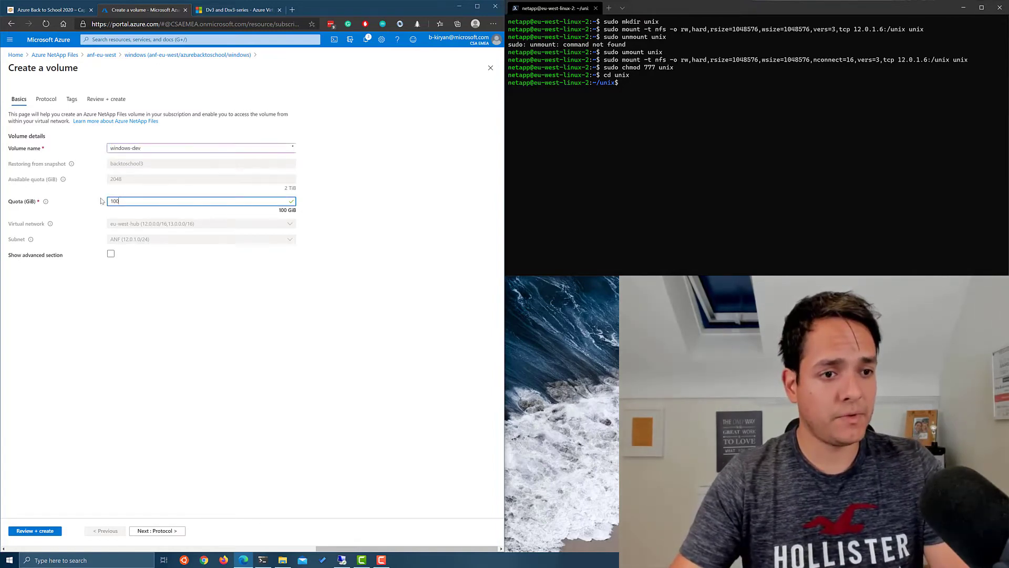
text(1024)
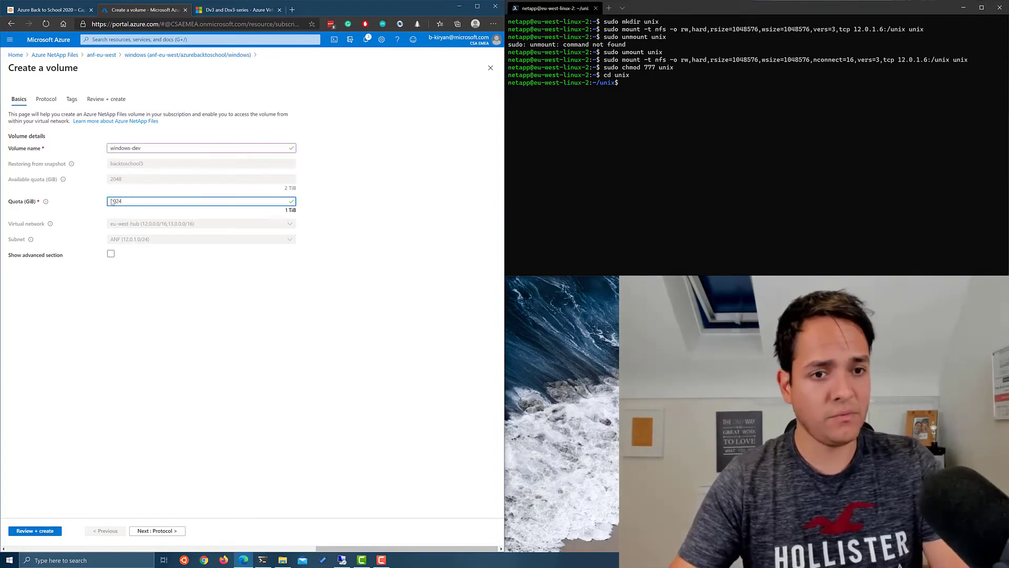
click(162, 531)
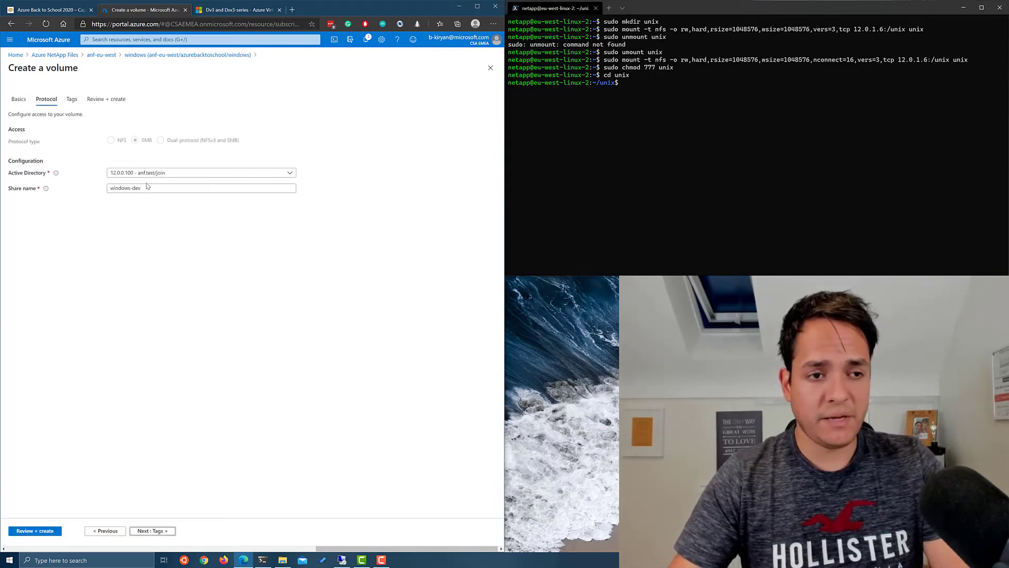
click(154, 532)
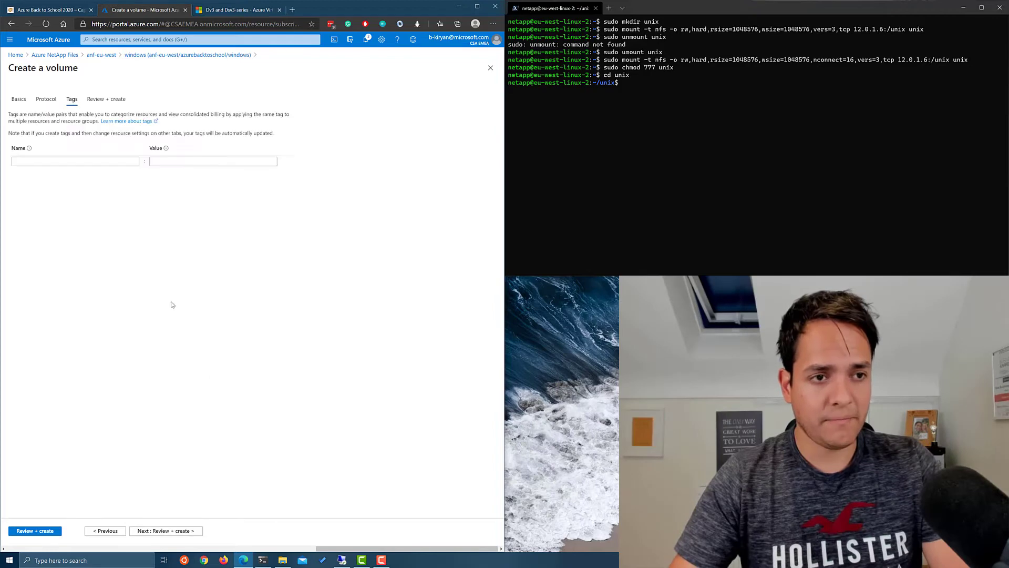
click(158, 531)
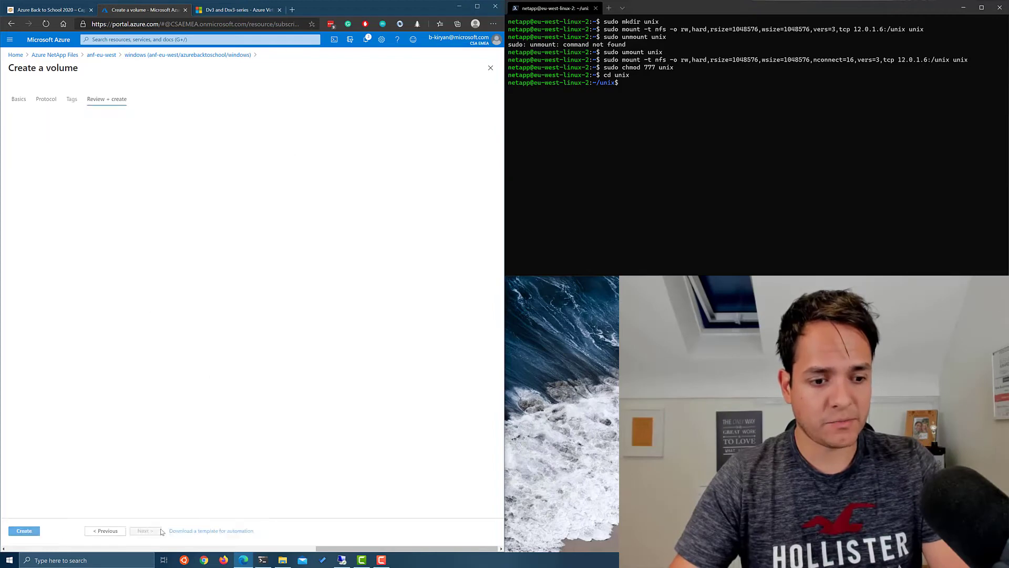
click(30, 531)
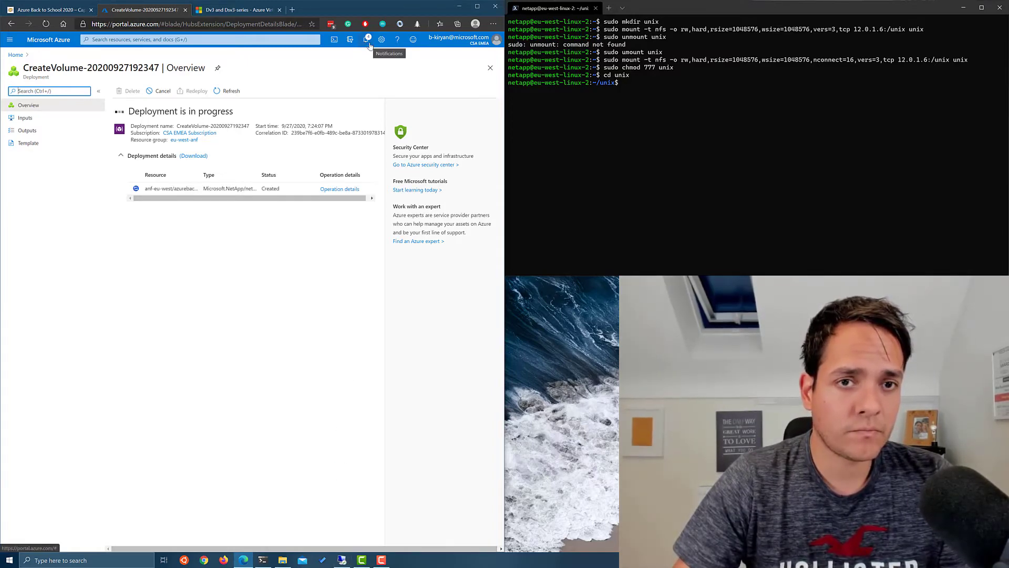
Step: Open the mount instructions of the new windows-dev volume and copy its network path
click(164, 190)
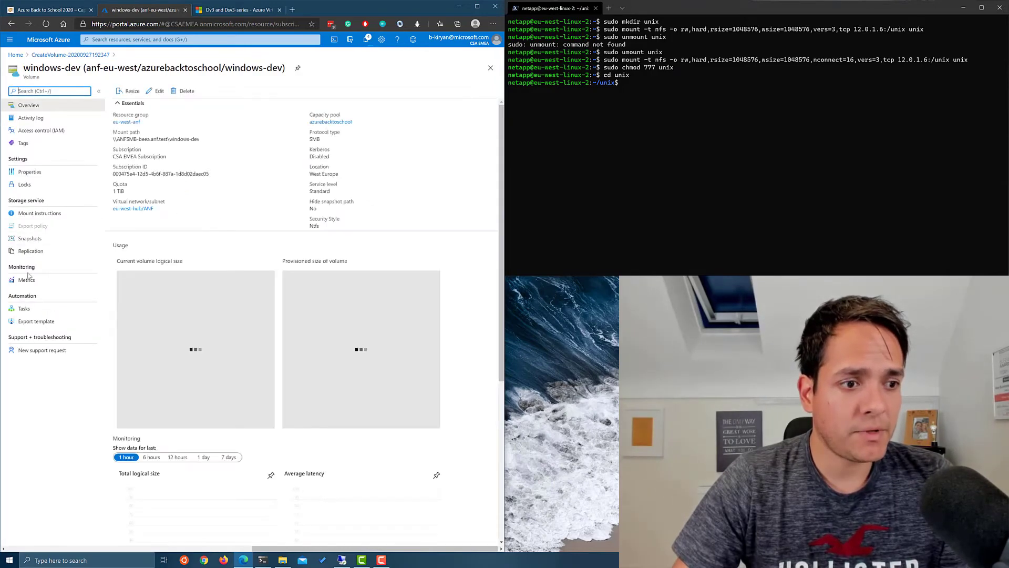
click(39, 213)
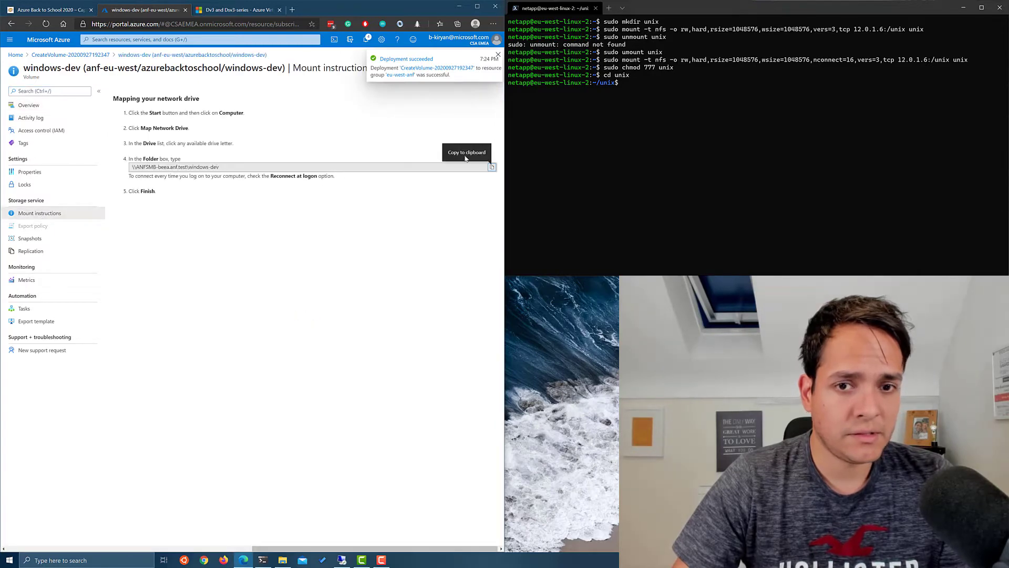
click(491, 167)
Step: Switch to the remote Windows session and map \\ANFSMB-beea.anf.test\windows-dev as network drive Y:
click(342, 559)
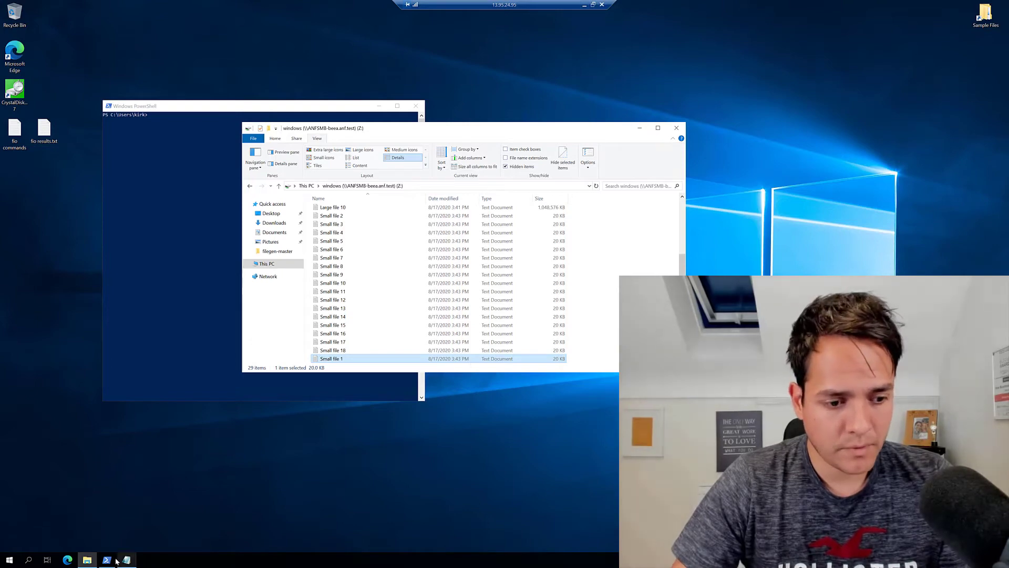
click(278, 185)
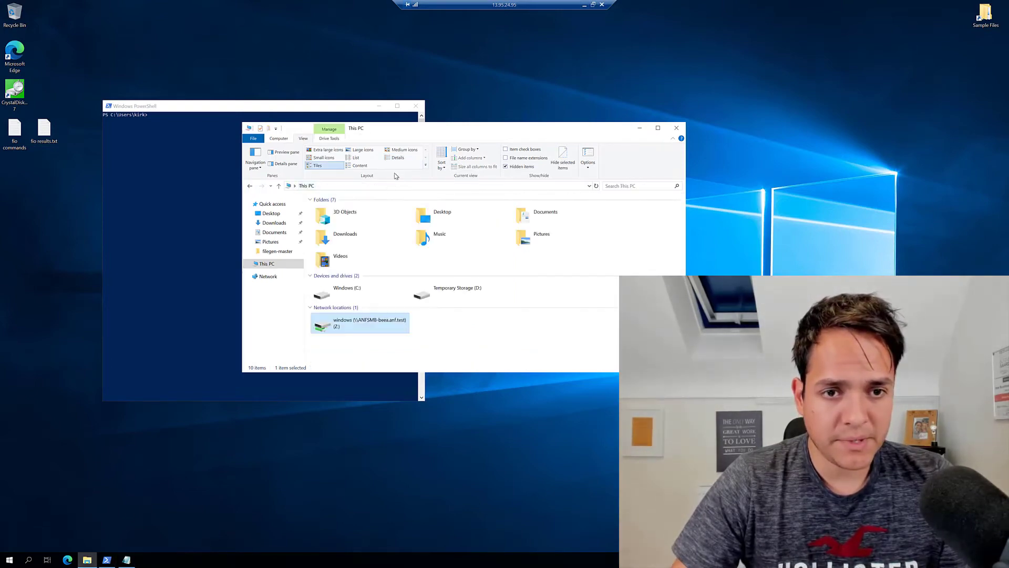
click(279, 139)
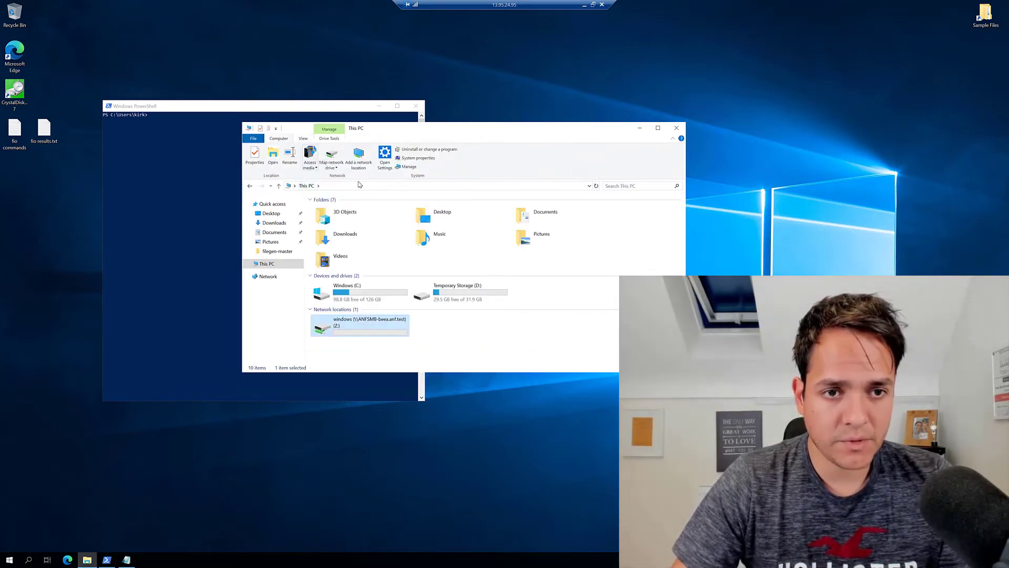
click(332, 153)
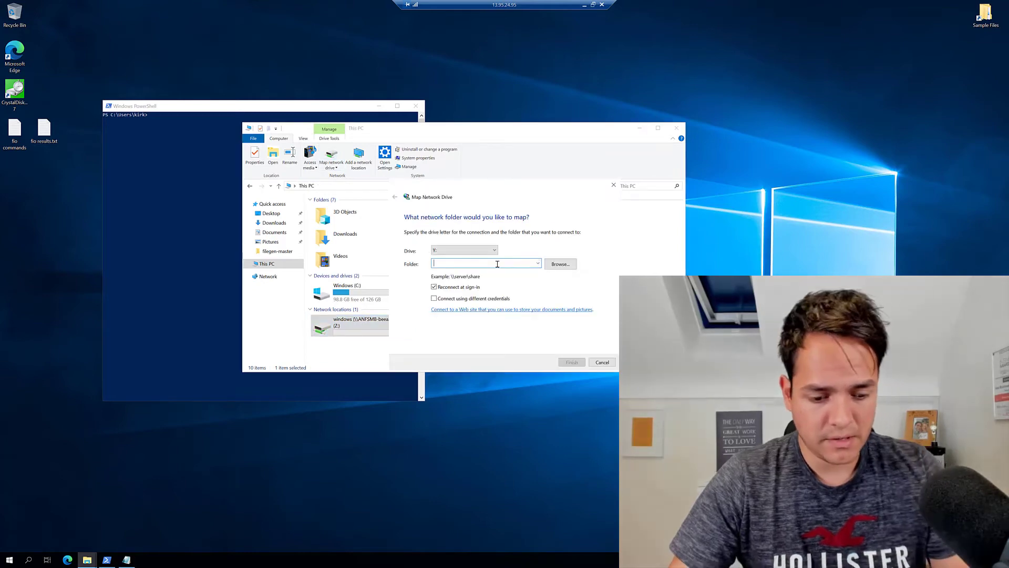
key(ctrl+v)
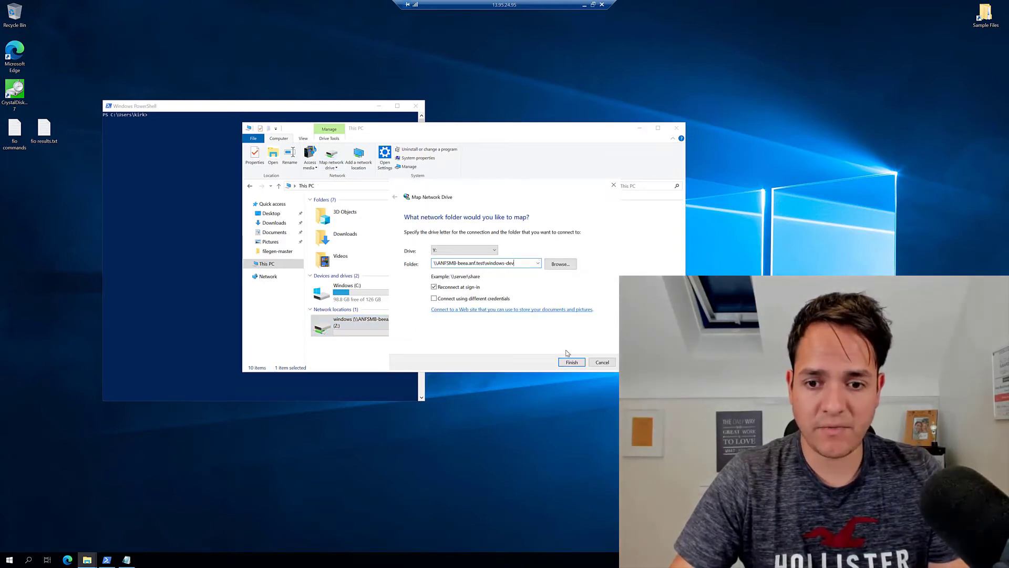
click(571, 363)
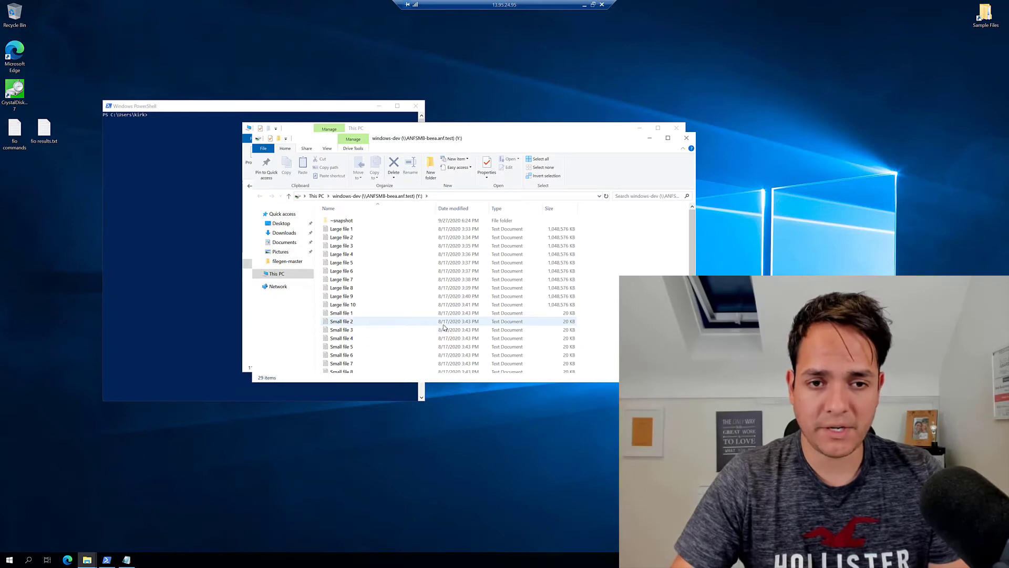
Step: Close the windows-dev file window and place the This PC window beside the PowerShell window
drag(476, 142, 723, 193)
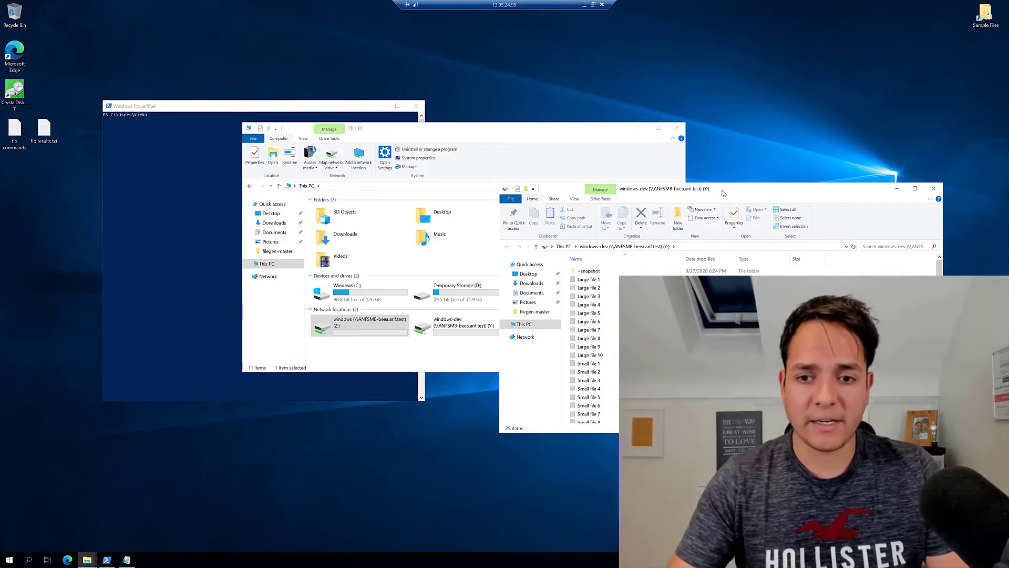
click(480, 128)
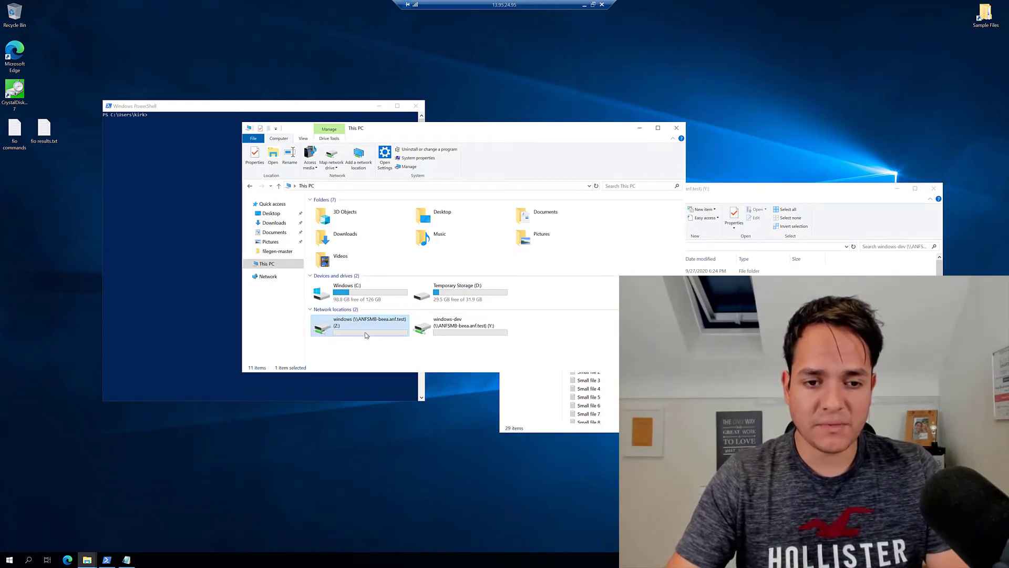
mouse_move(366, 335)
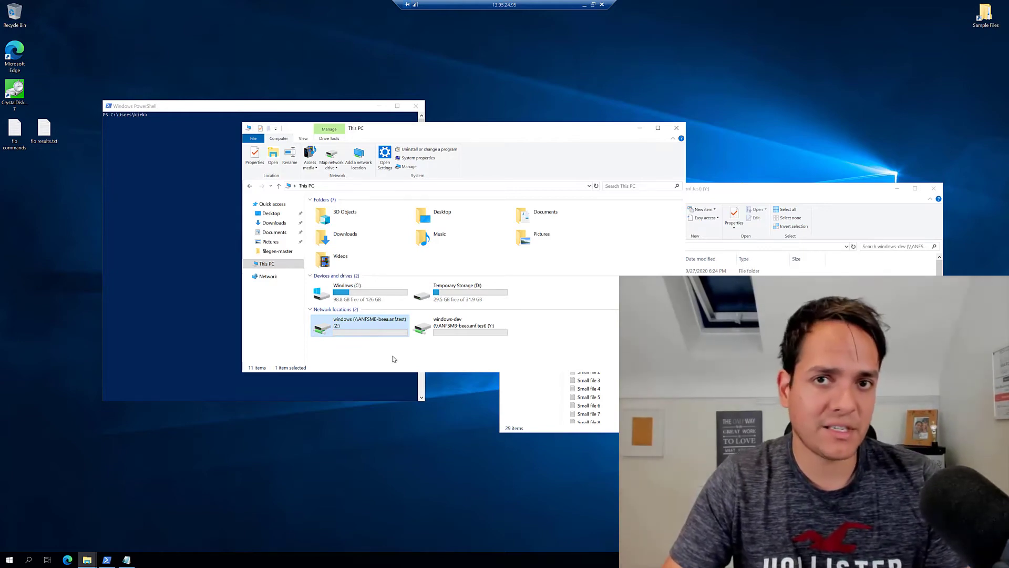
click(184, 222)
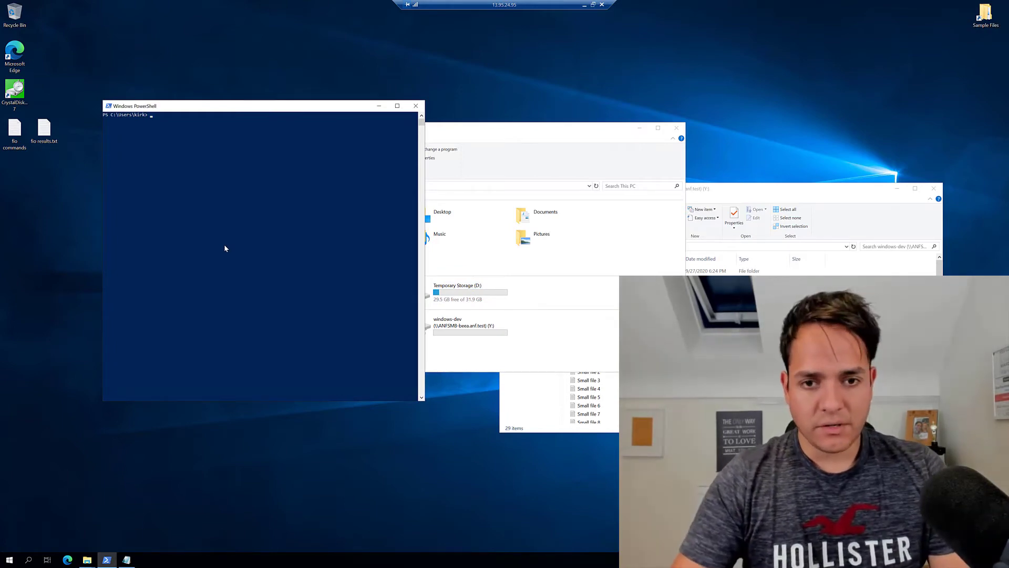
drag(556, 132, 812, 55)
click(589, 405)
drag(670, 189, 670, 293)
click(933, 291)
drag(790, 62, 788, 119)
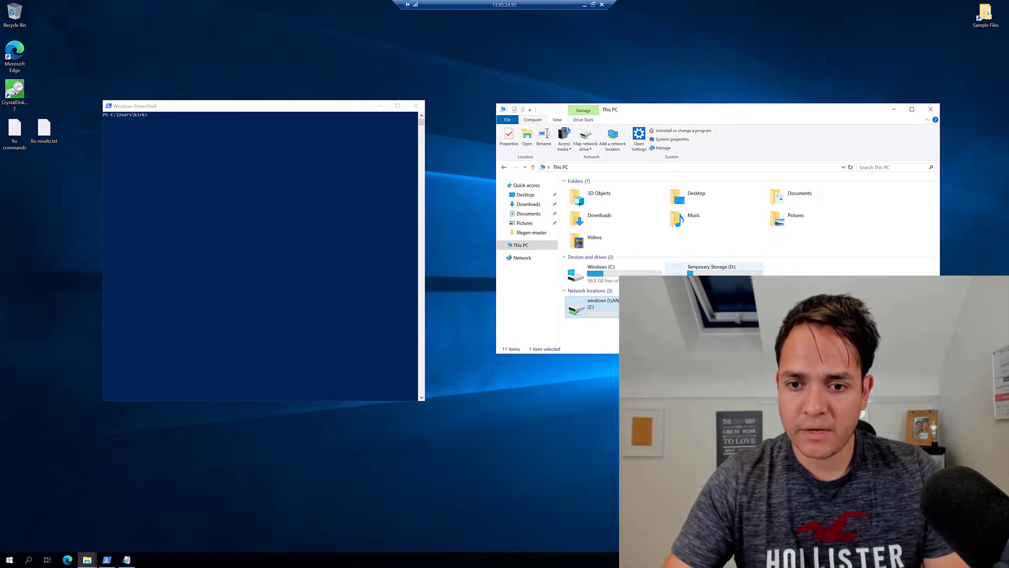
Step: Open the windows drive Z: and run the fio 64kseqreads read test there from PowerShell, with 64k blocks, 4 jobs and iodepth 128
double_click(592, 307)
click(283, 269)
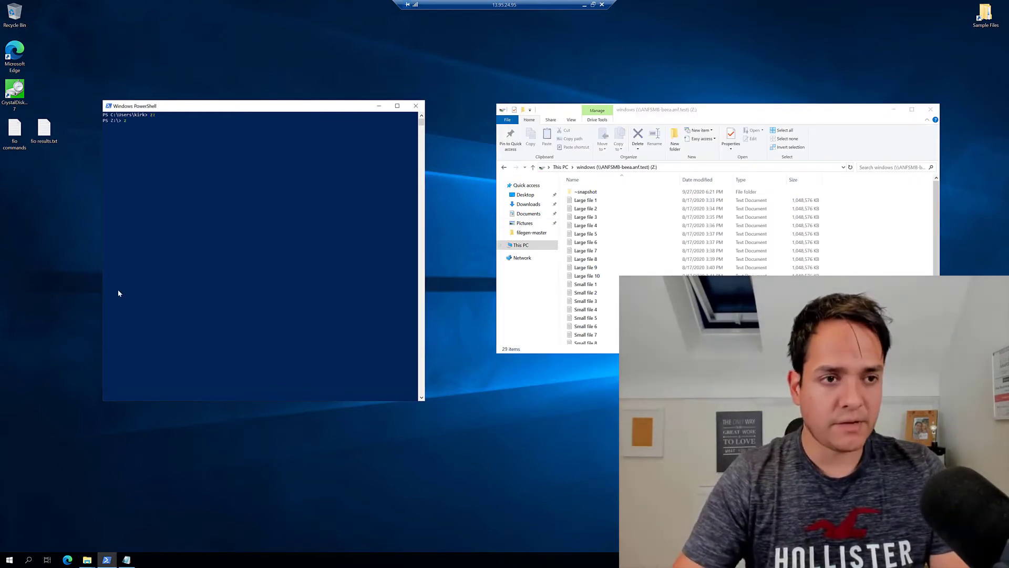
key(Up)
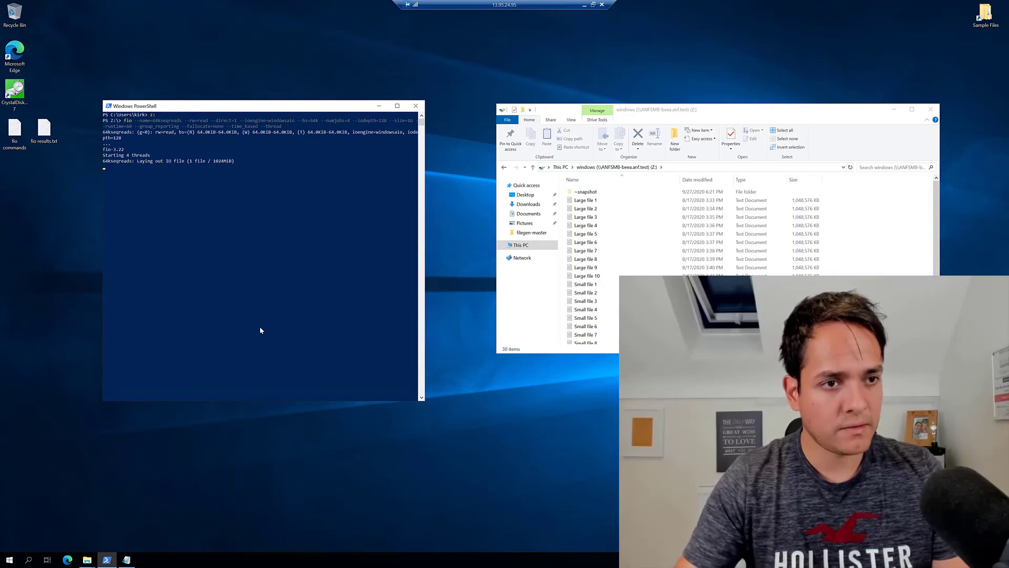
Step: Increase the PowerShell window's font size and resize and reposition the window on the remote desktop
click(105, 107)
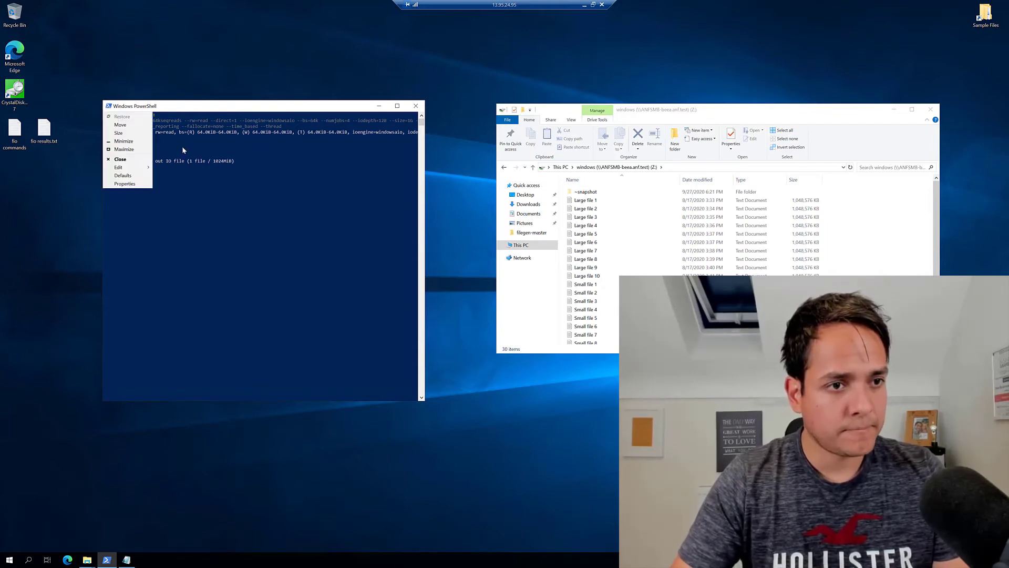
click(132, 184)
click(139, 125)
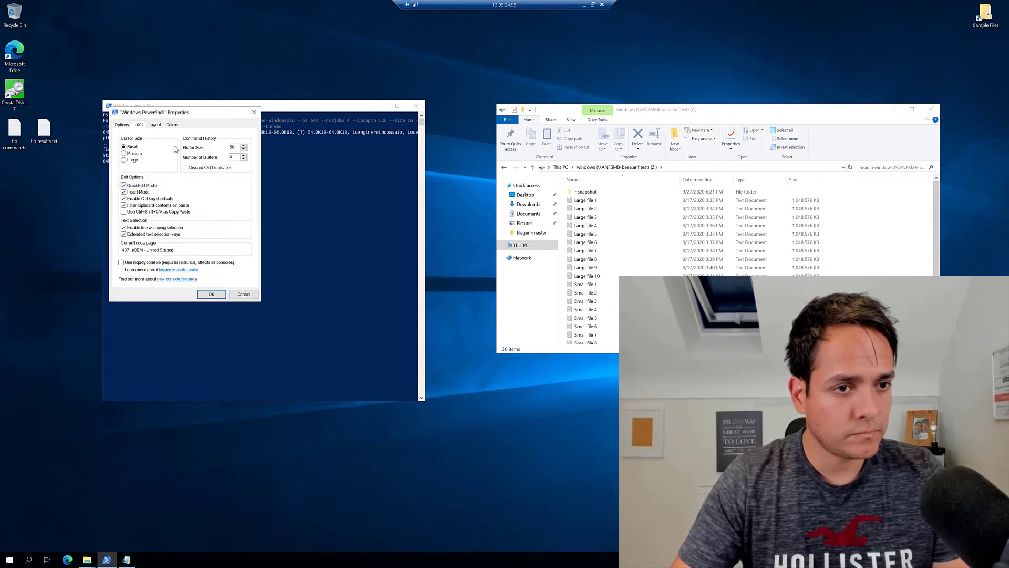
click(124, 176)
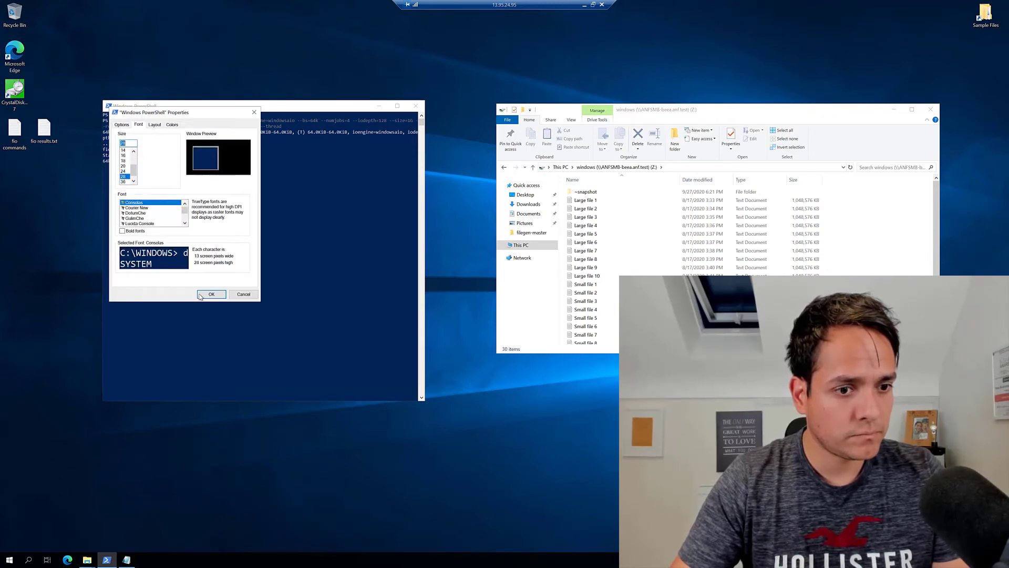
click(211, 293)
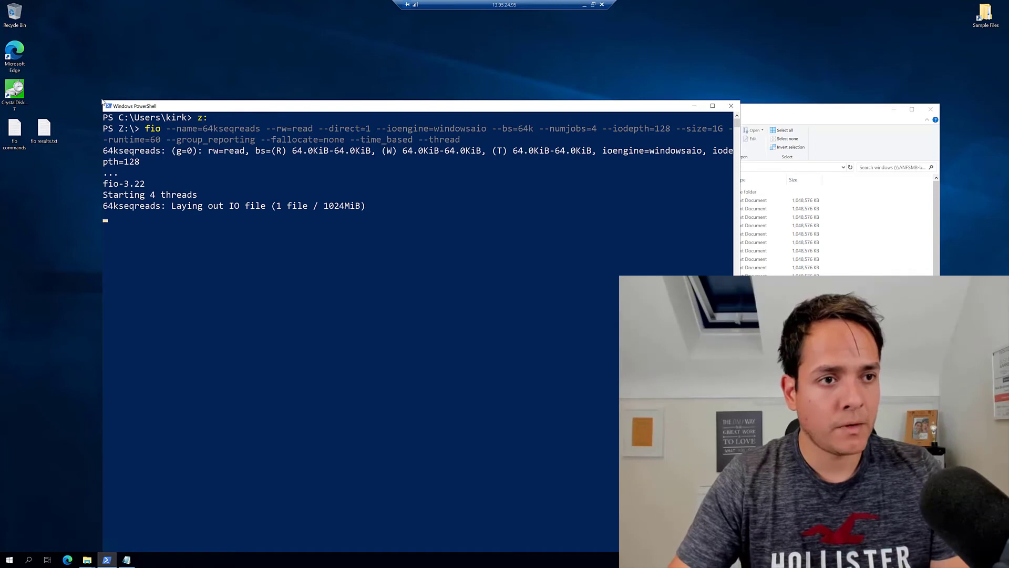
drag(100, 99, 219, 248)
drag(305, 254, 135, 73)
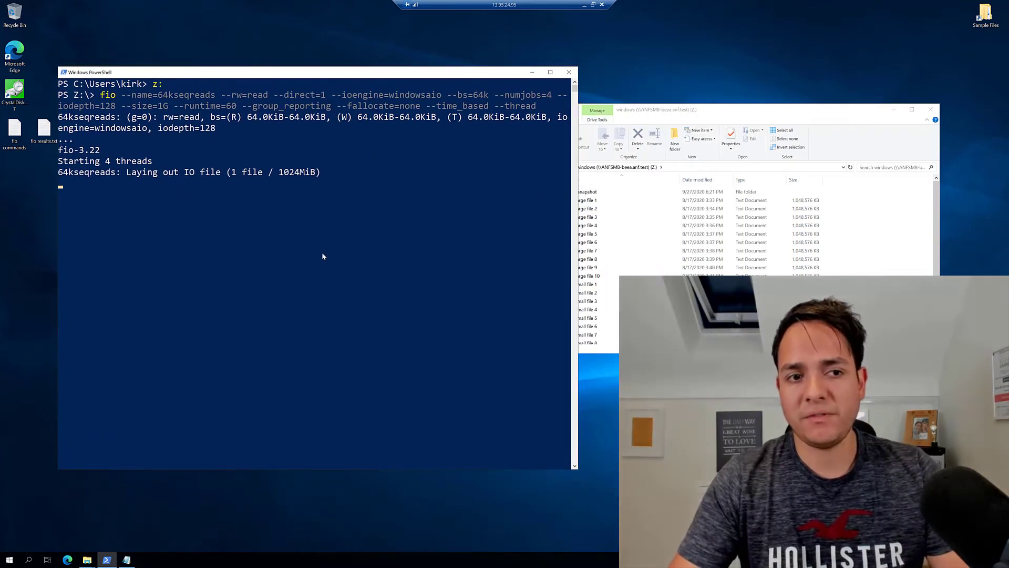
Step: Leave the remote session and open the capacity pools of the anf-eu-west NetApp account in the Azure portal
click(583, 5)
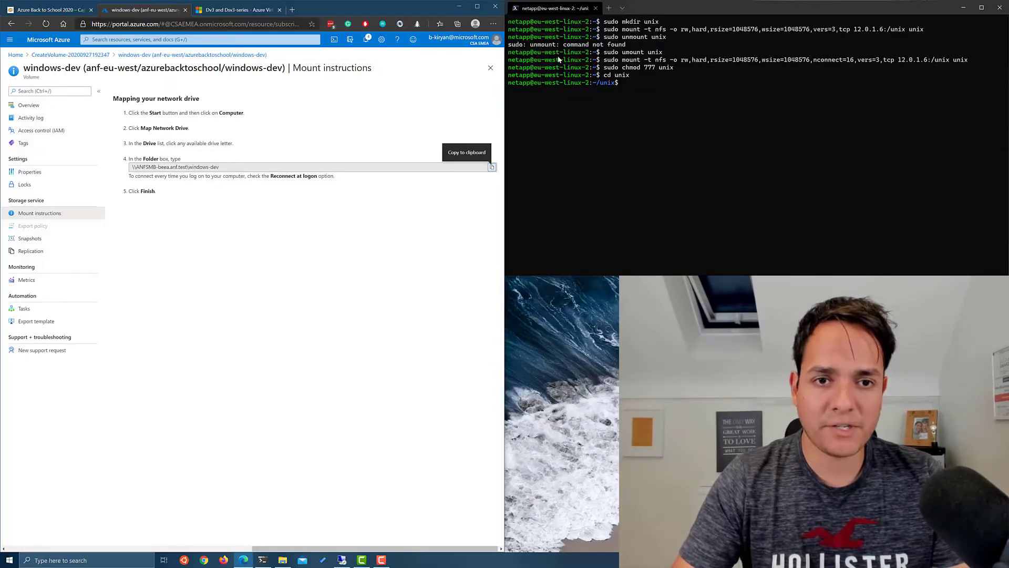
click(15, 55)
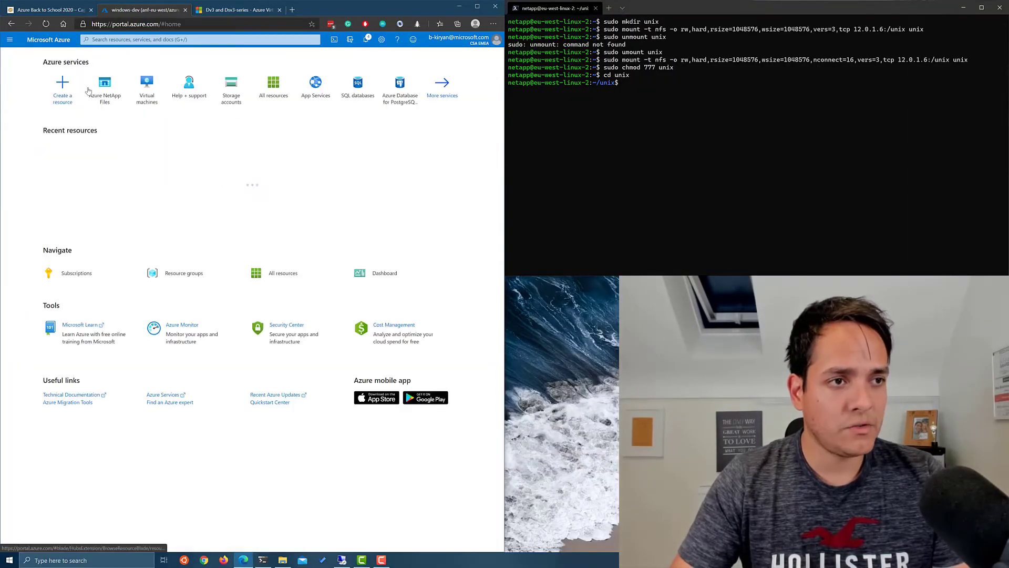
click(106, 89)
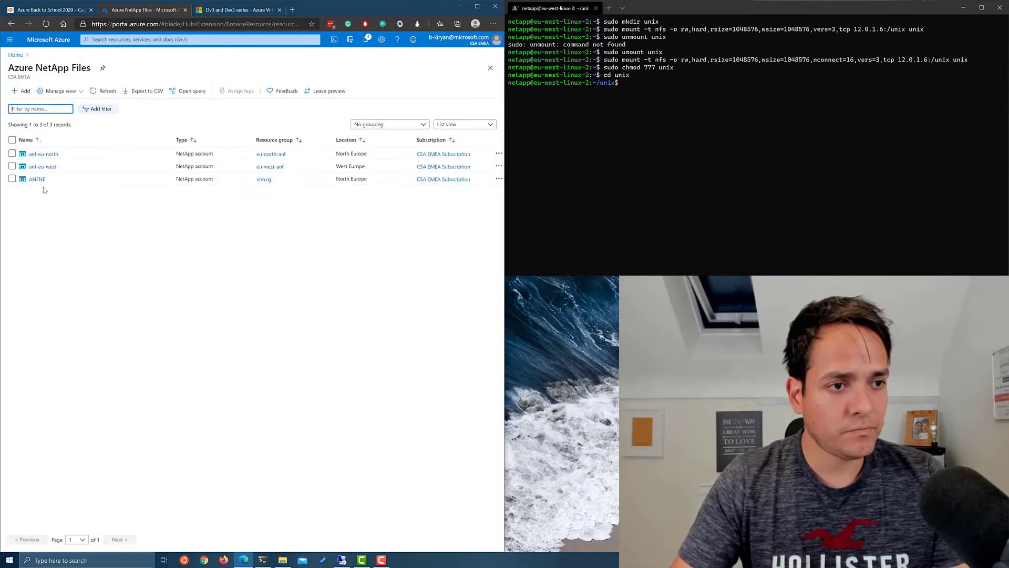
click(44, 167)
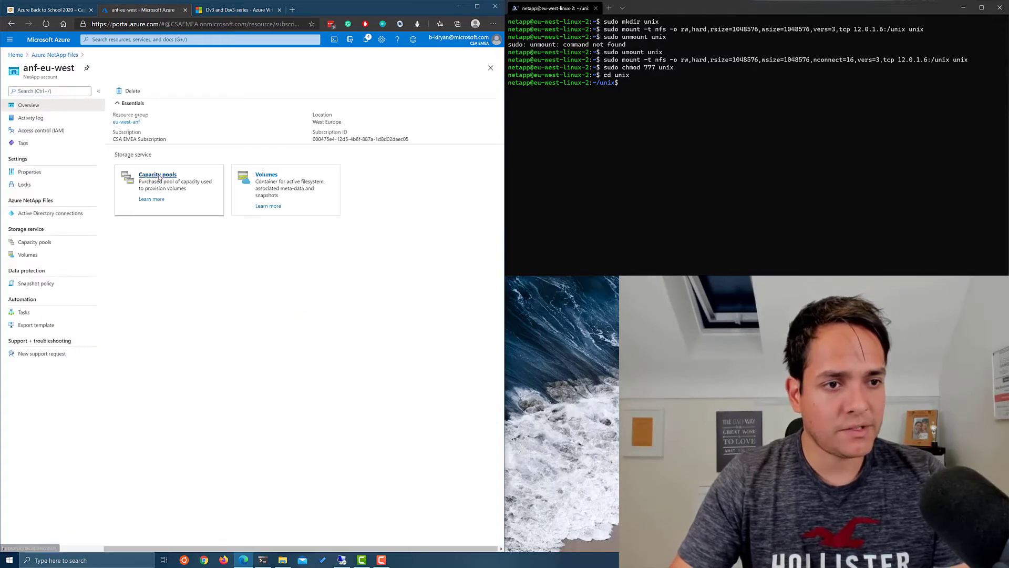
click(141, 173)
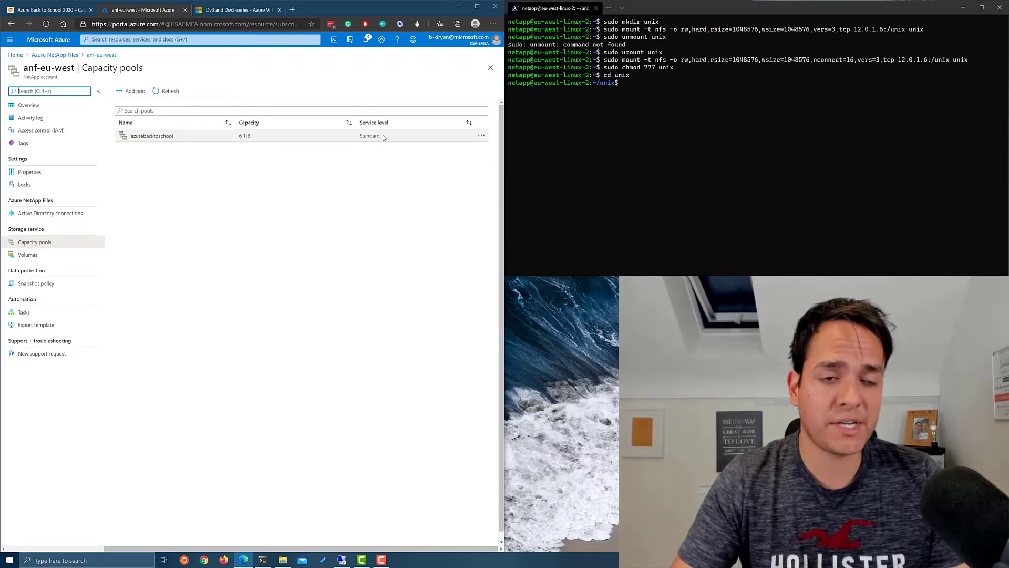
Step: Create a capacity pool named backtoschoolultra with the Ultra service level and a size of 4 TiB
click(132, 90)
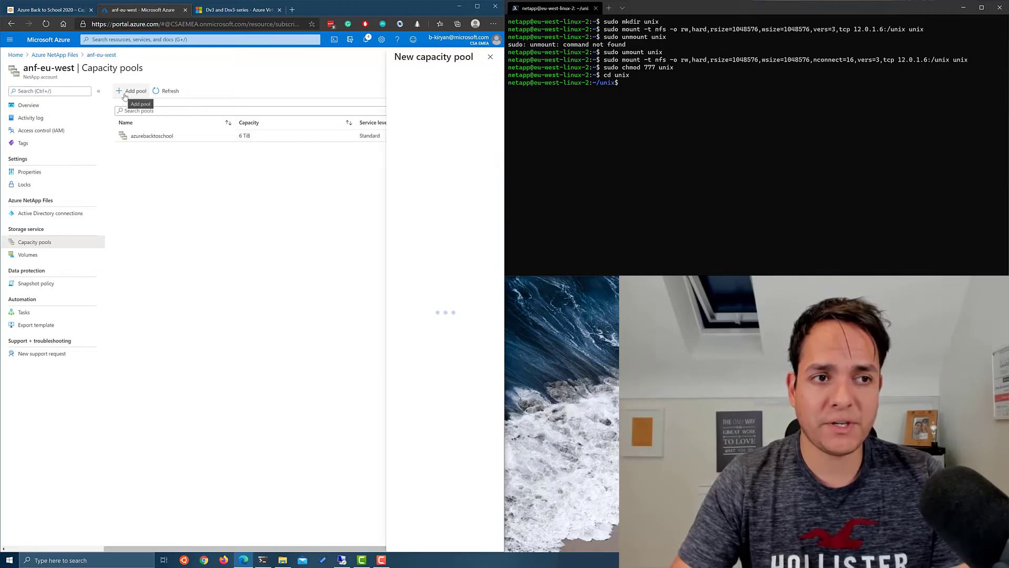
click(441, 118)
click(439, 156)
click(407, 96)
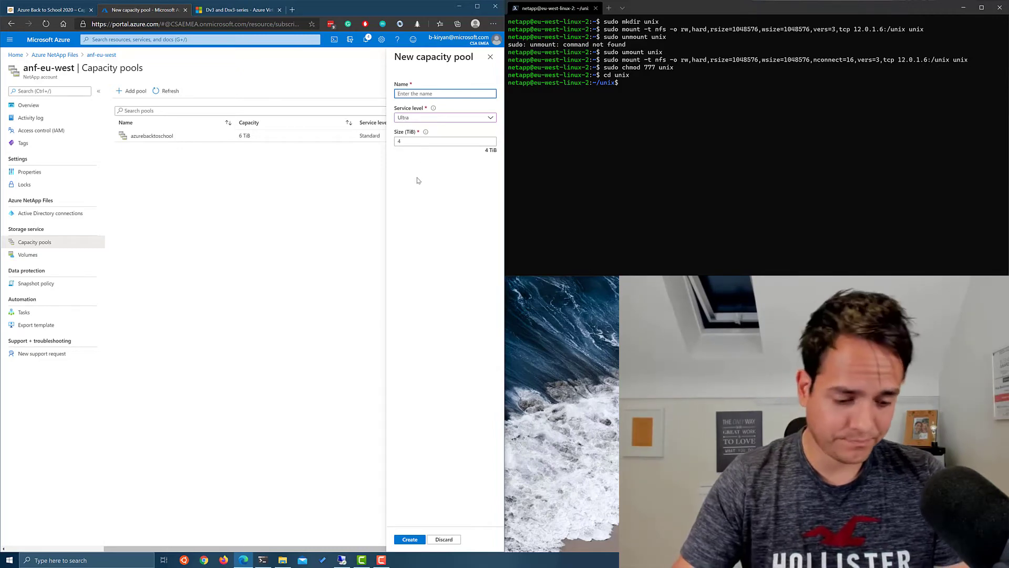
text(backtoschoolultra)
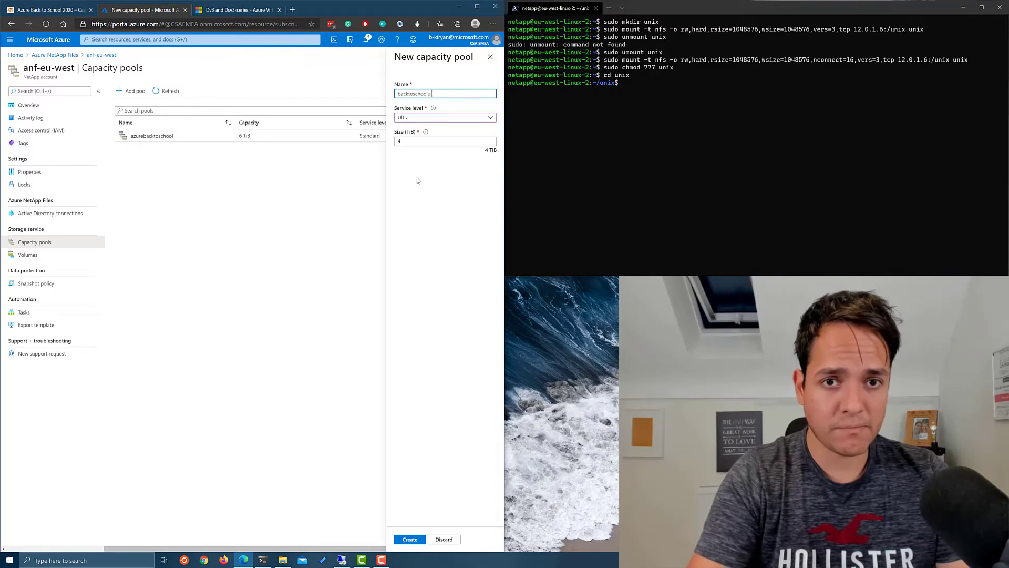
click(400, 543)
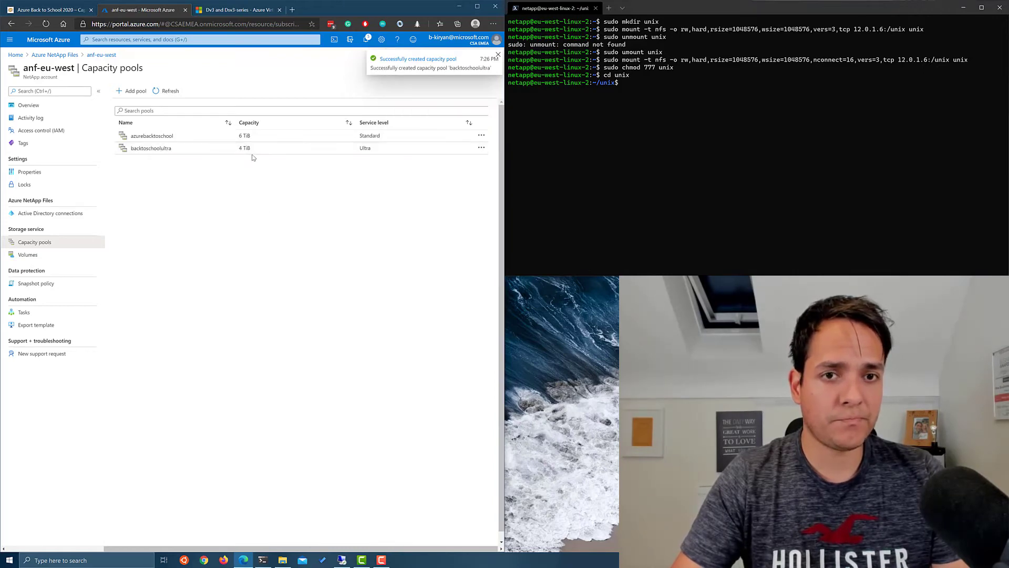
Step: Check the fio run in the remote session, and open the azurebacktoschool pool's volume list in the Azure portal
click(348, 560)
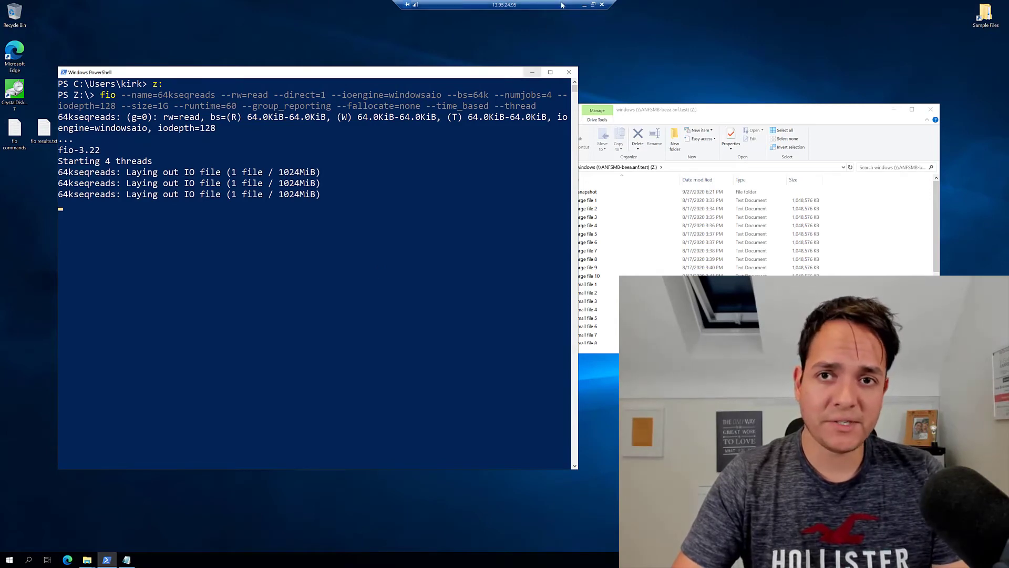
click(585, 7)
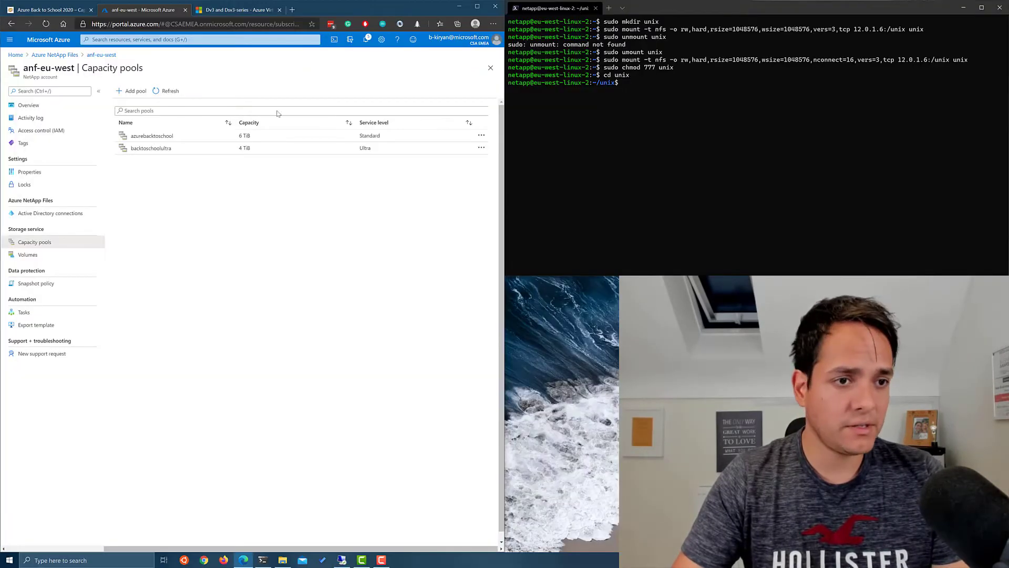
click(152, 135)
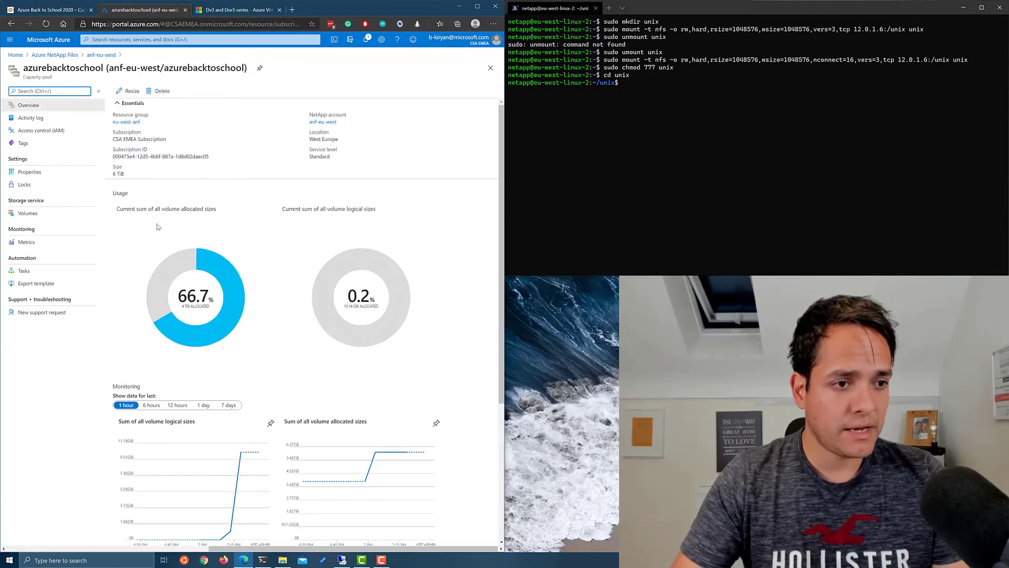
click(26, 213)
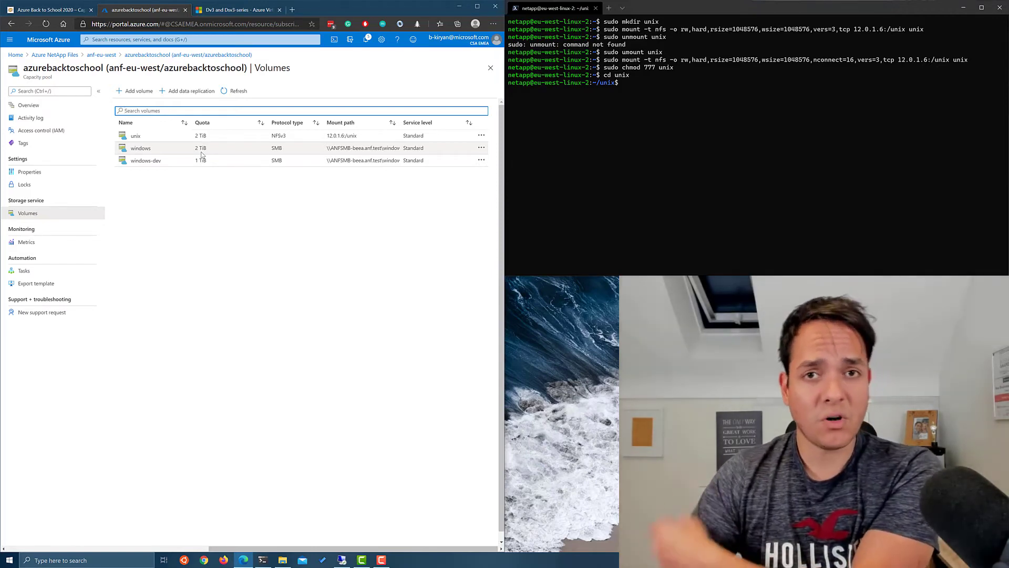
Step: Switch to the remote Windows session and stop the running fio read test in PowerShell
click(342, 560)
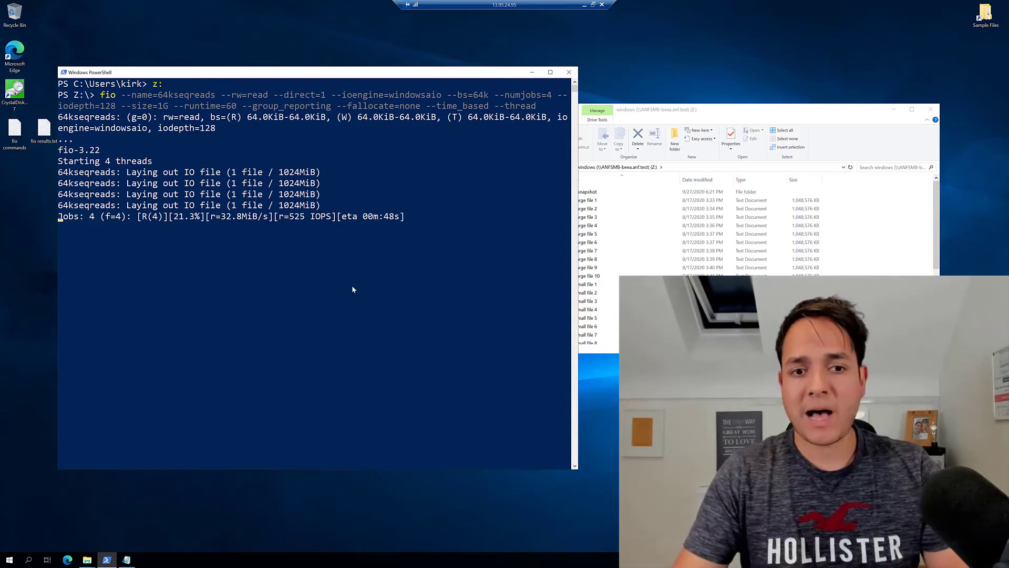
click(406, 276)
key(ctrl+c)
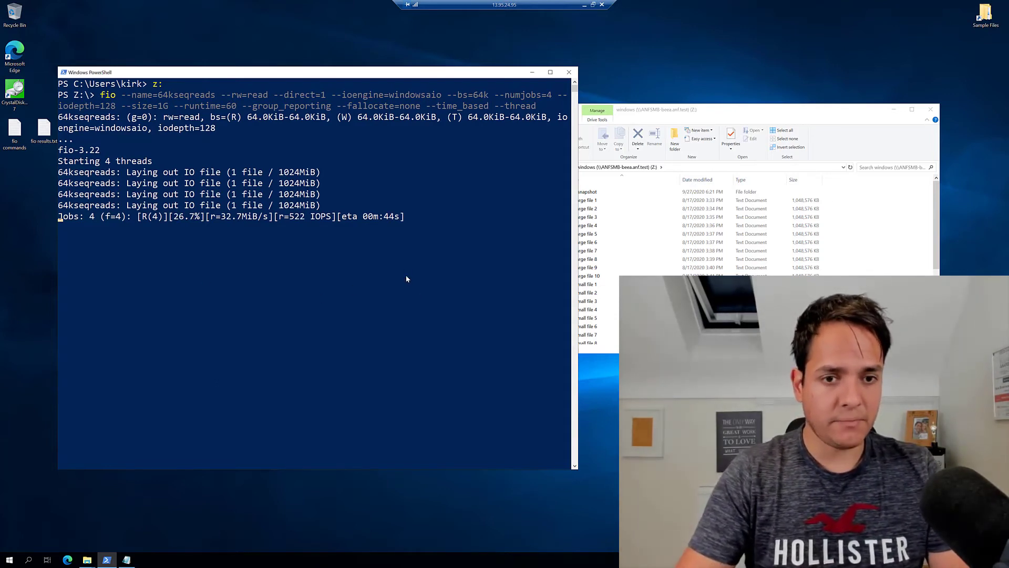
key(ctrl+c)
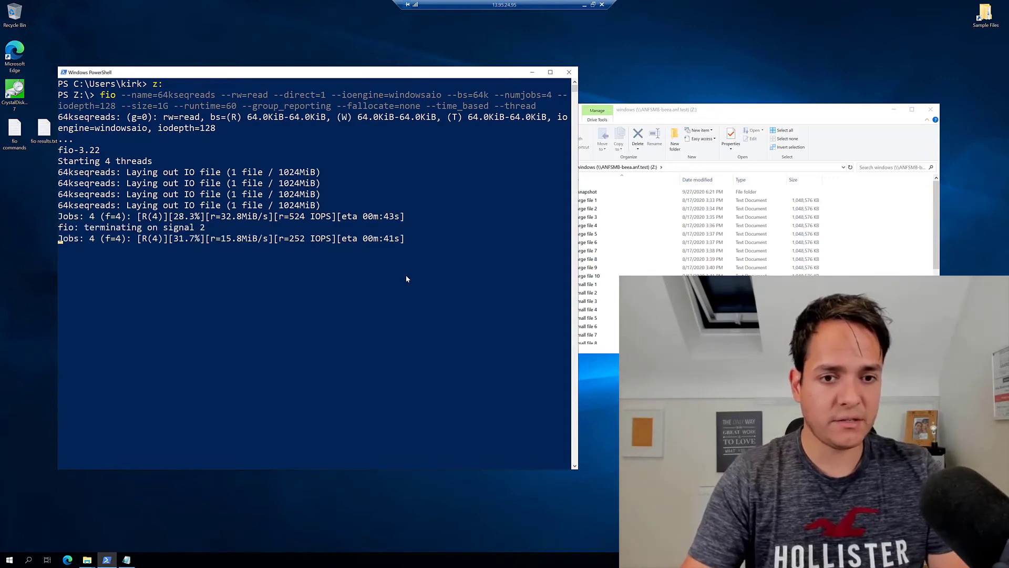
Step: Recall the fio 64kseqreads command, set its runtime to 6000 and run it again on drive Z:
key(Up)
key(Left)
key(Left)
key(Left)
key(Left)
key(Left)
key(Left)
key(Left)
key(Left)
key(Left)
key(Left)
key(Left)
key(Left)
key(Left)
key(Left)
key(Left)
key(Left)
key(Left)
key(Left)
key(Left)
key(Left)
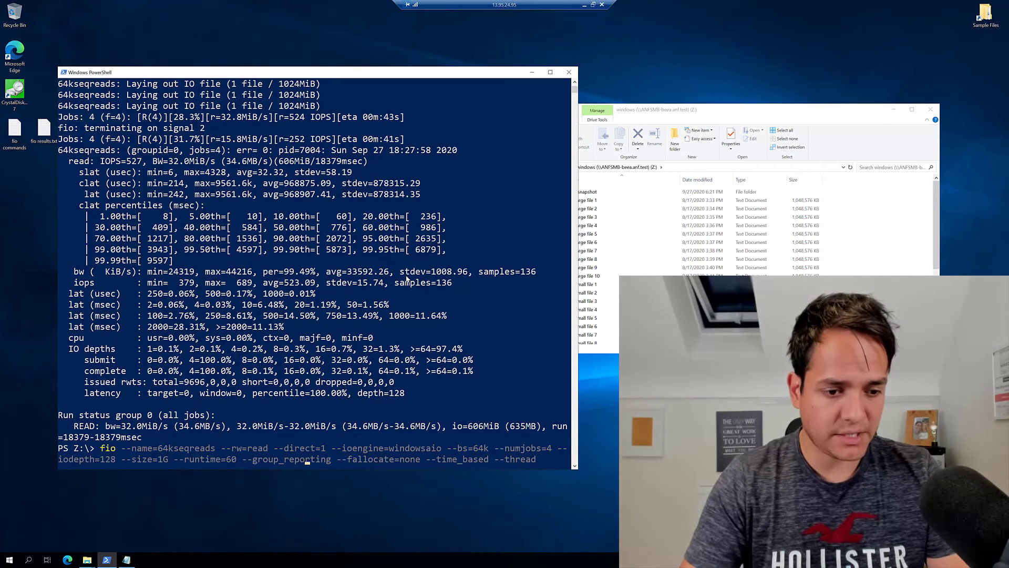
key(Left)
text(00)
key(Return)
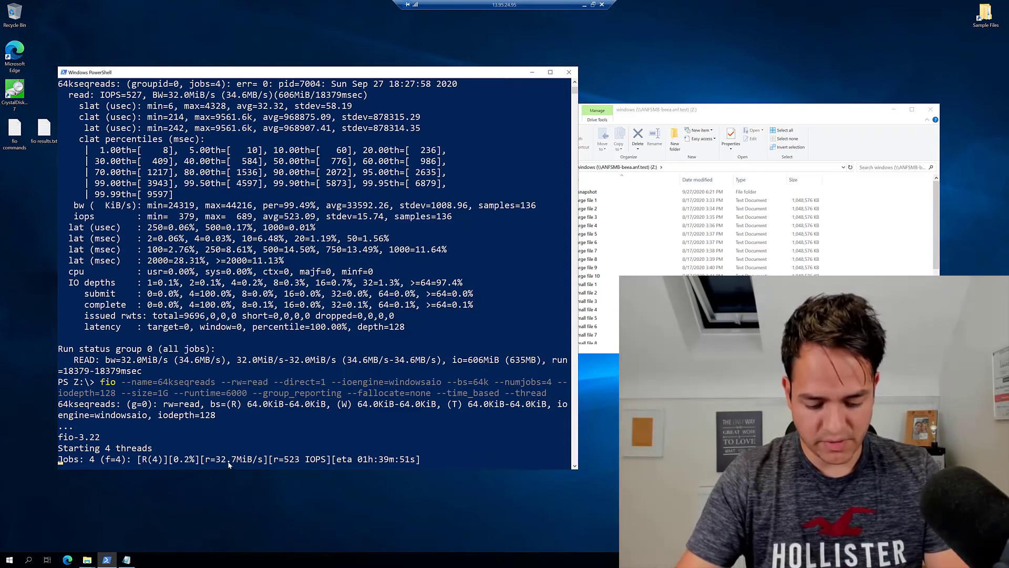
Step: Move the windows volume to the backtoschoolultra pool in the Azure portal, and check the running fio test in the remote session
click(584, 5)
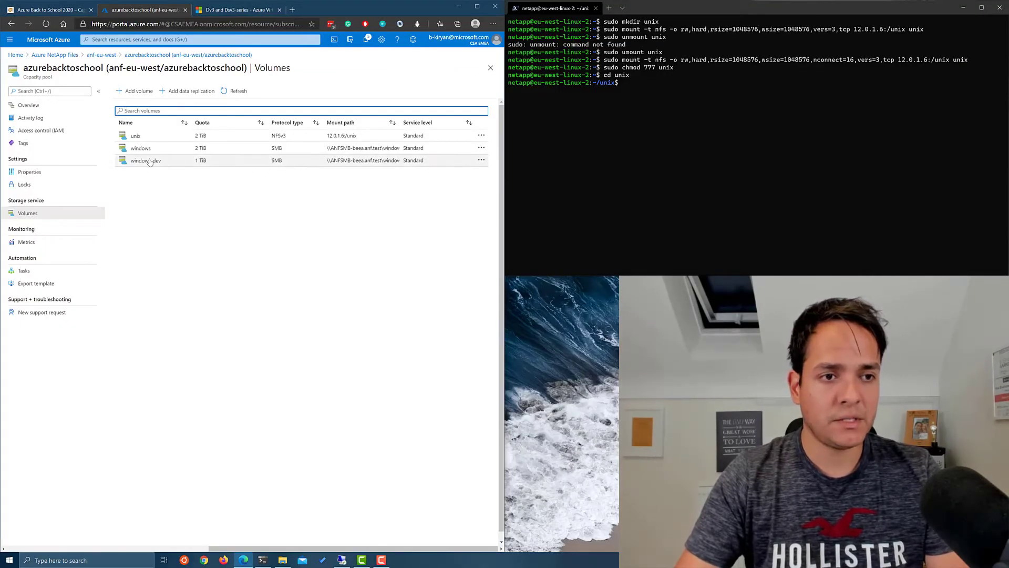
click(482, 149)
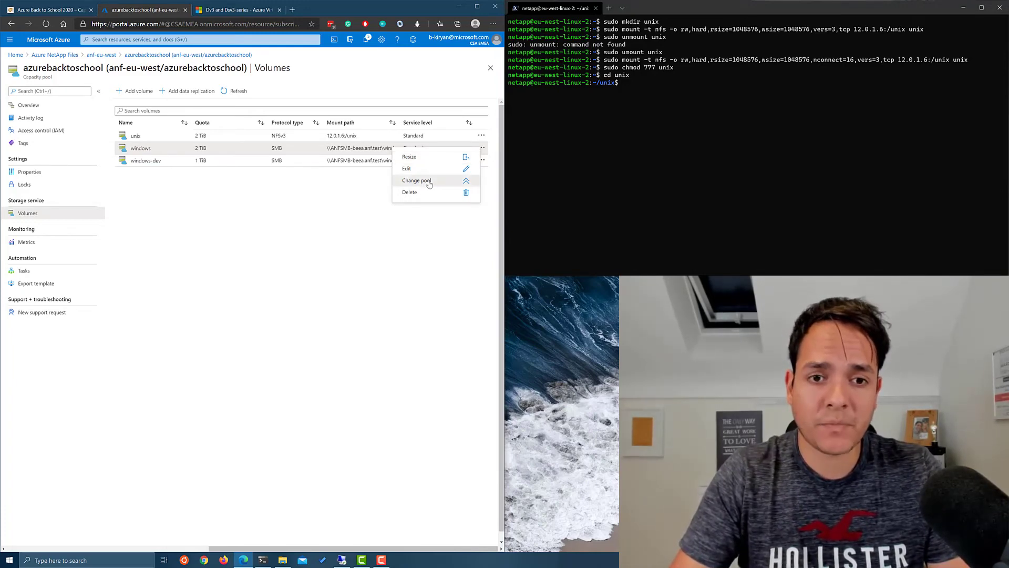
click(429, 182)
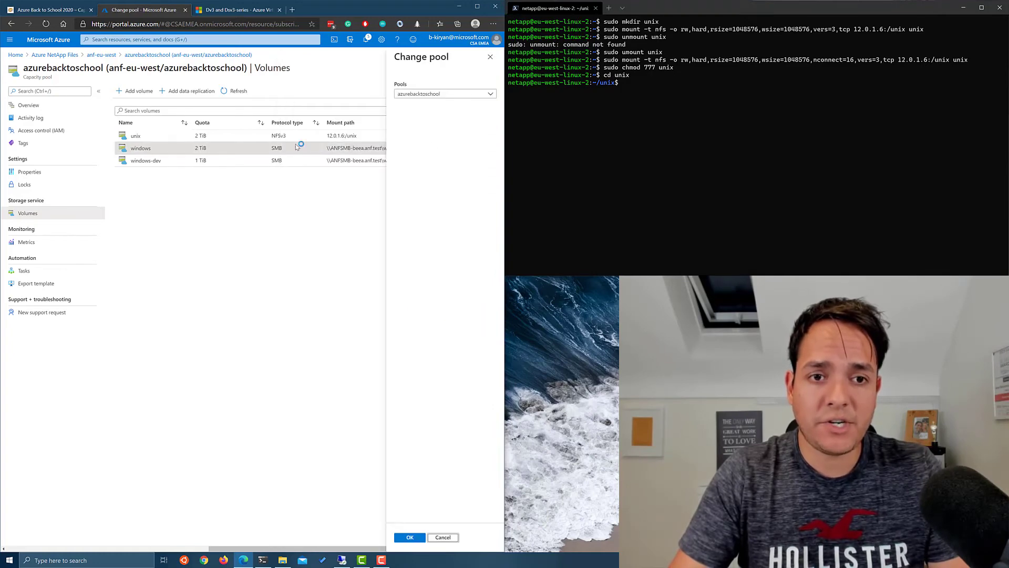
click(446, 94)
click(443, 132)
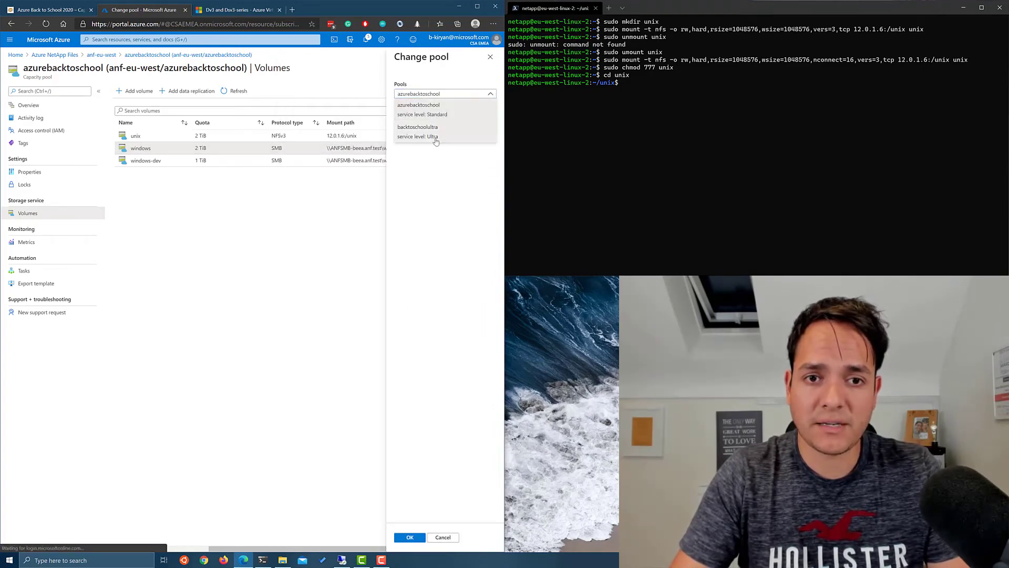
click(411, 537)
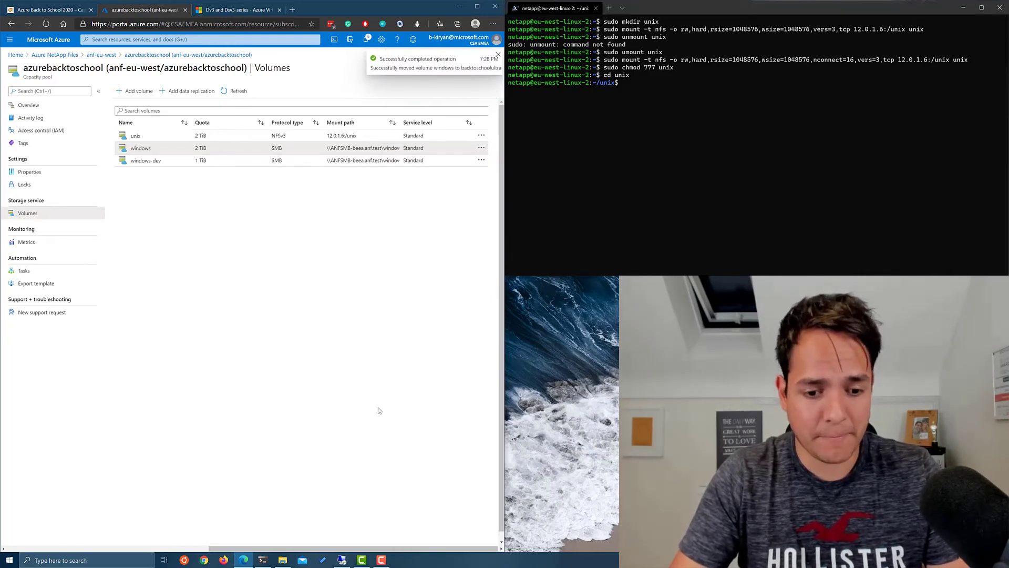
click(342, 560)
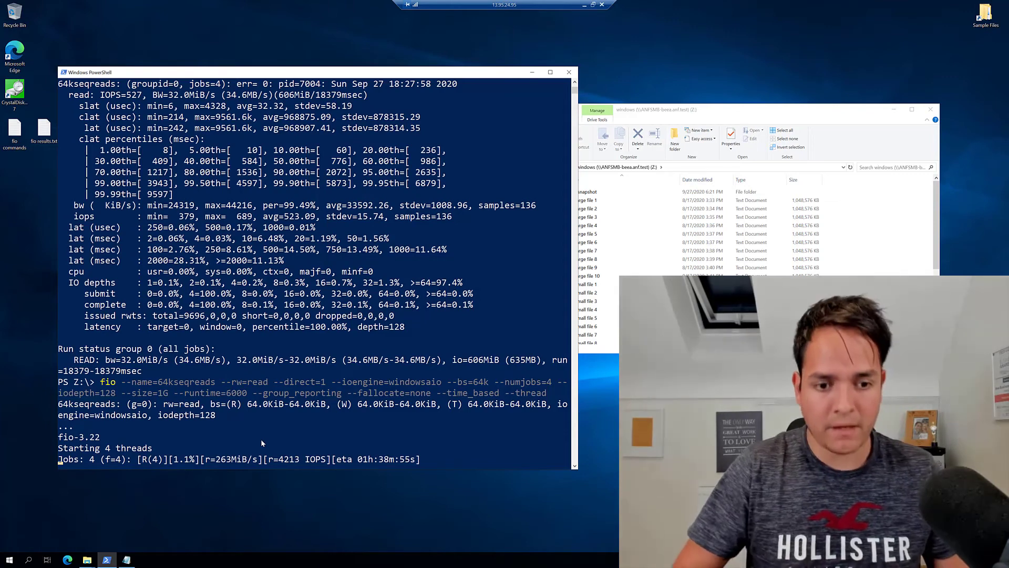
Step: Set the windows volume's quota to 4096 GiB in the Azure portal, and go back to the remote session to check the fio test
click(584, 5)
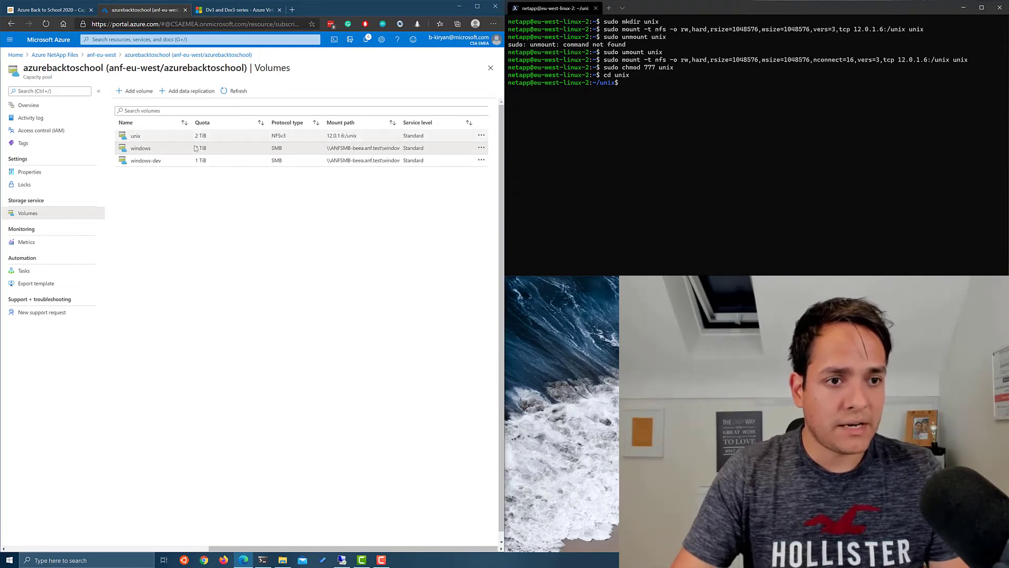
click(481, 148)
click(415, 158)
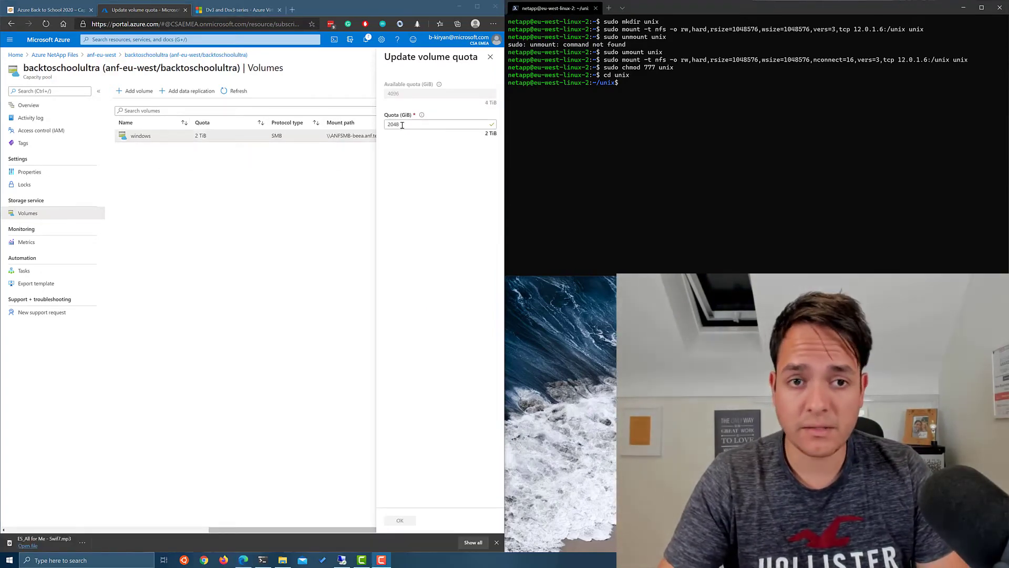
drag(403, 125, 376, 126)
text(40)
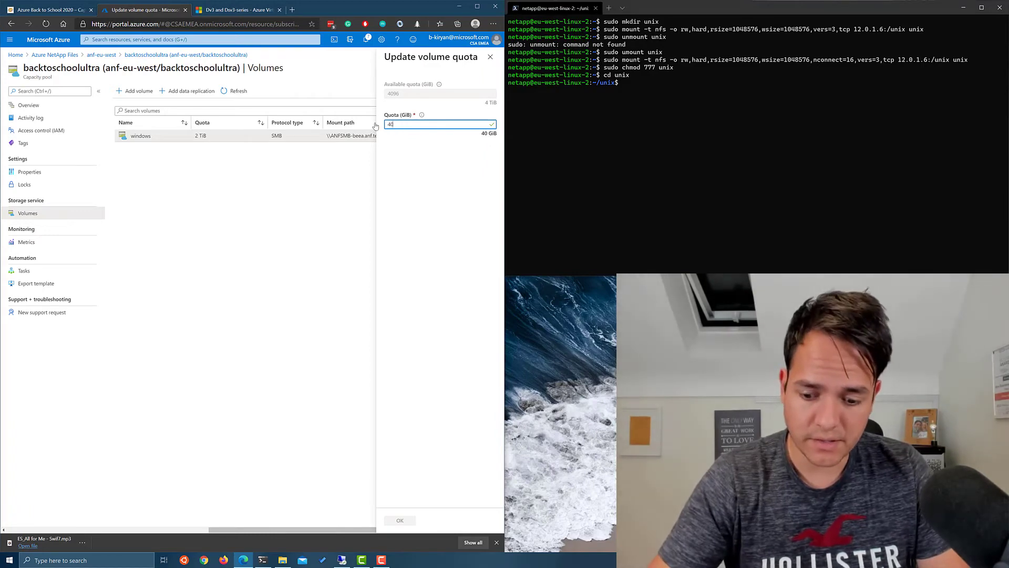
text(96)
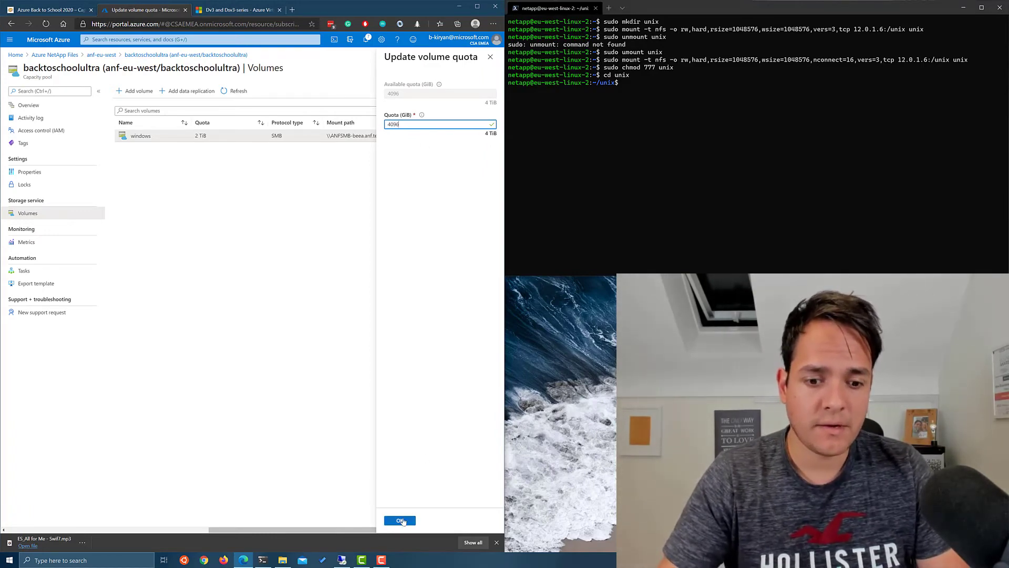
click(401, 520)
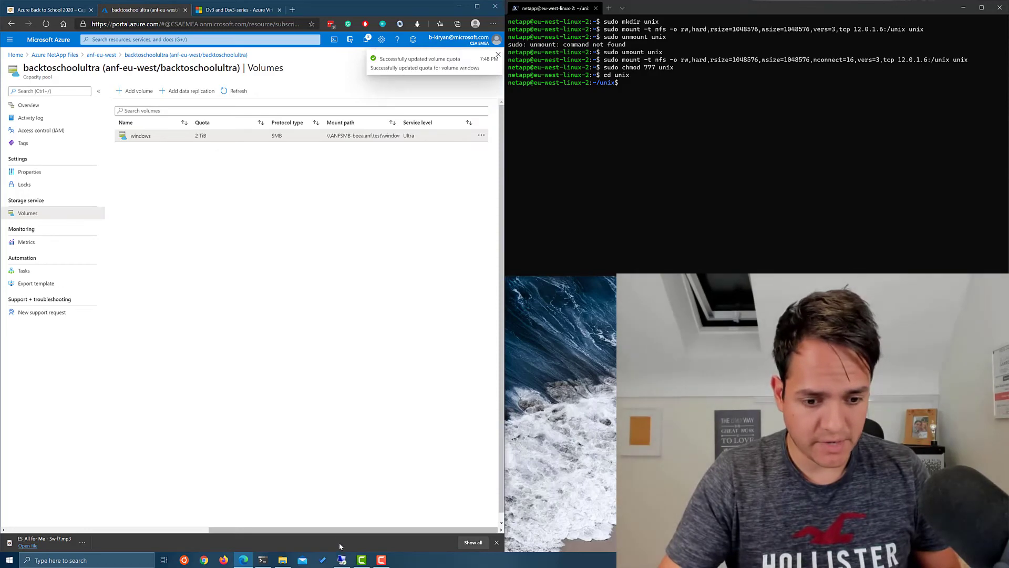
click(341, 559)
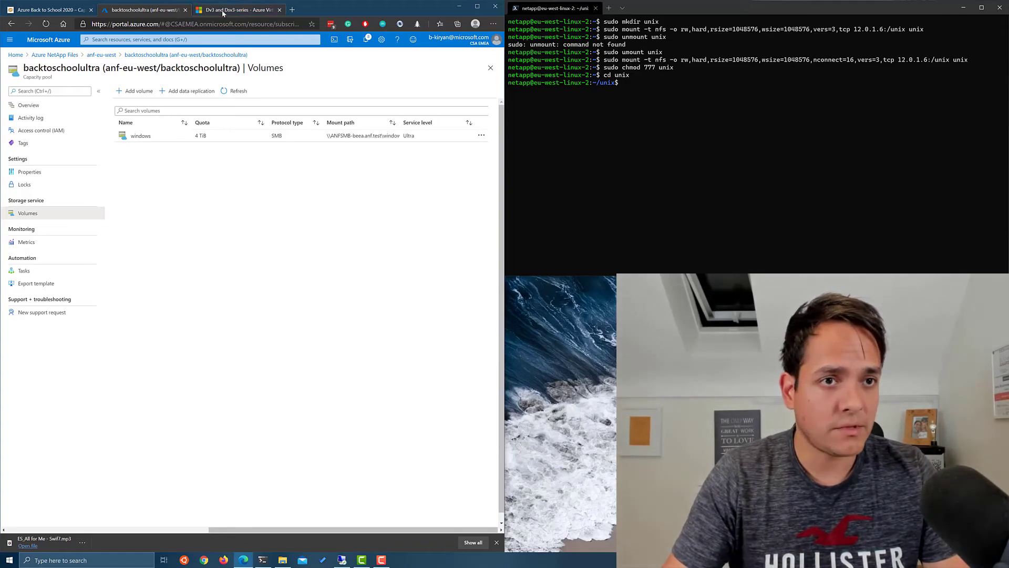
Step: Examine the Standard_D4s_v3 row in the Dsv3-series size table for its throughput and network bandwidth limits, and return to the remote session
click(225, 9)
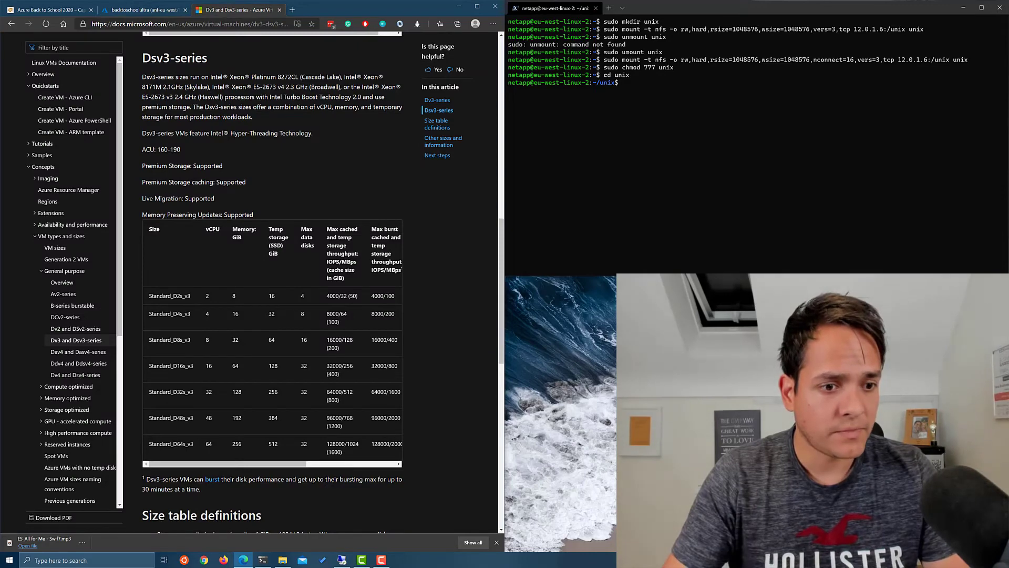
drag(177, 313, 200, 319)
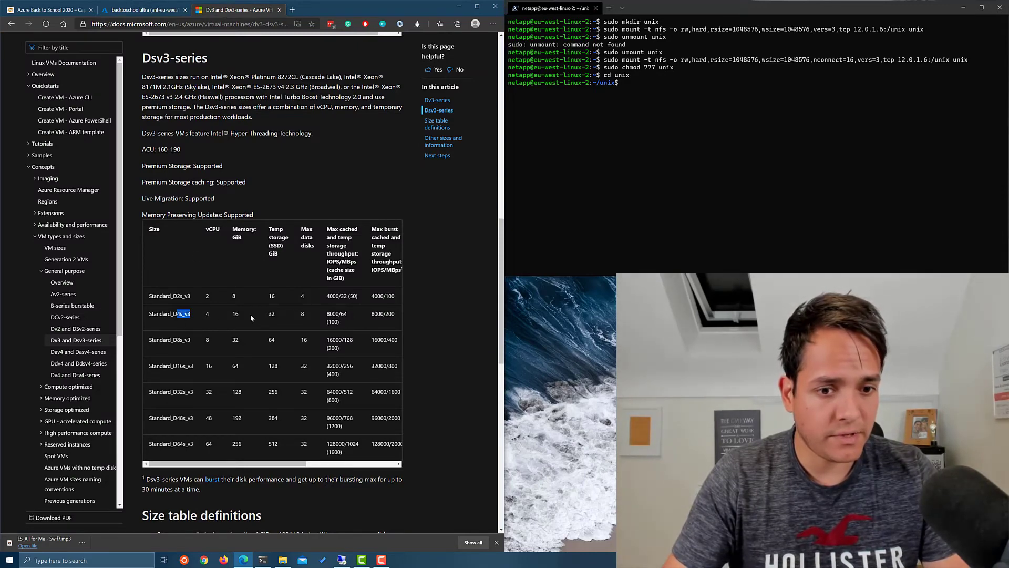
drag(287, 463, 354, 392)
drag(279, 315, 302, 316)
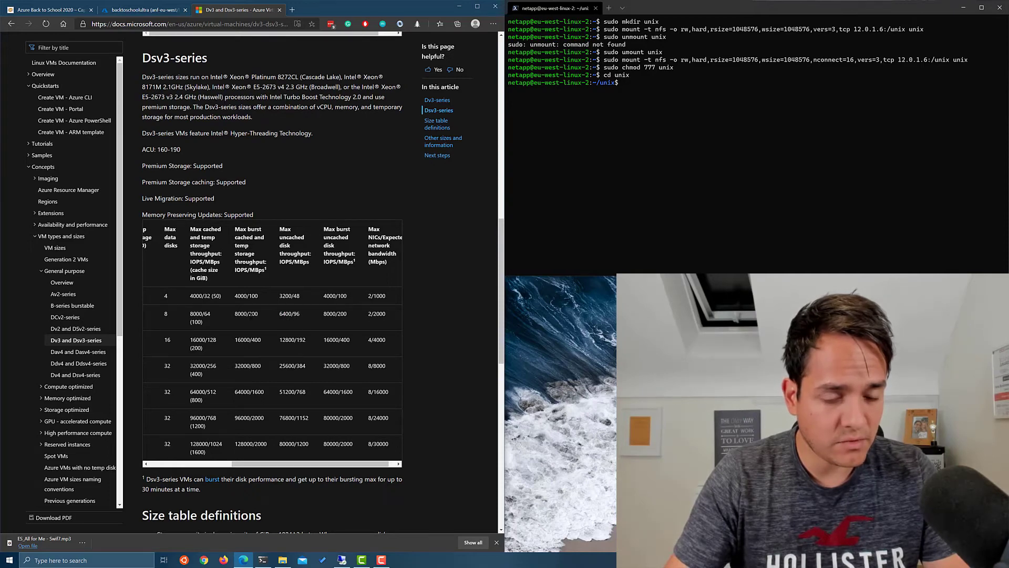
drag(251, 314, 263, 315)
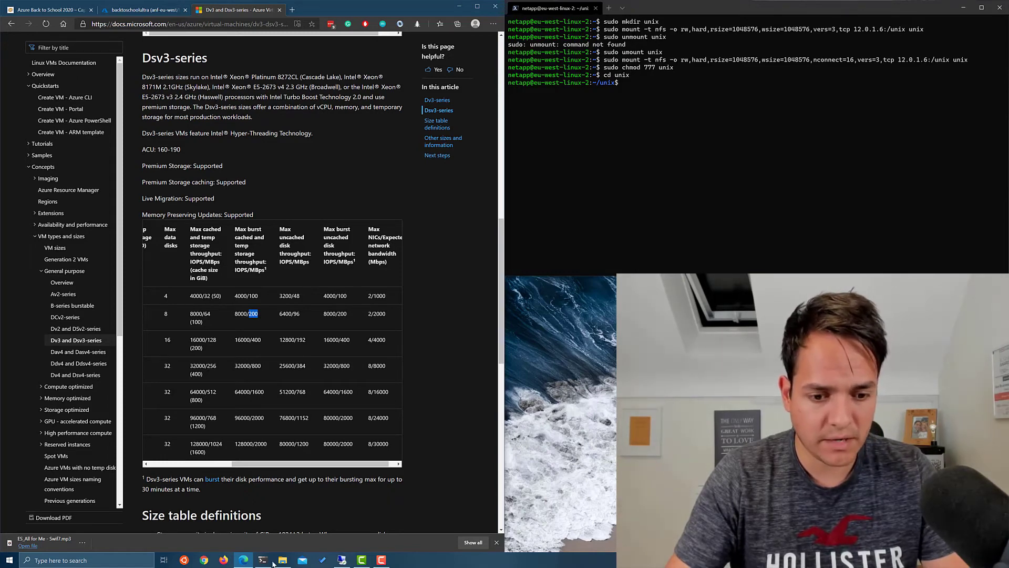
click(342, 558)
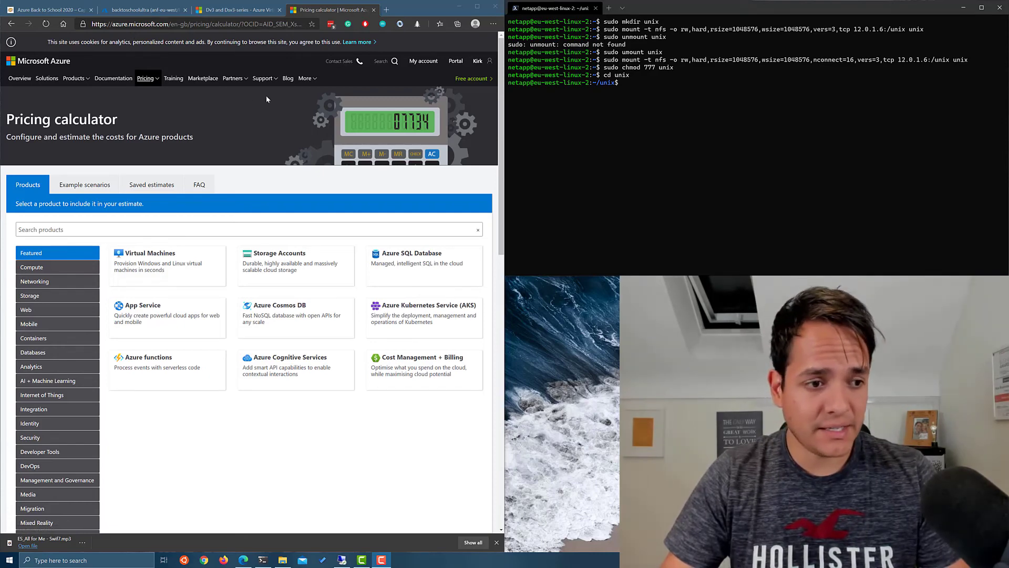
Step: Add Azure NetApp Files from the Storage products to the Azure pricing calculator estimate and open its entry
click(40, 296)
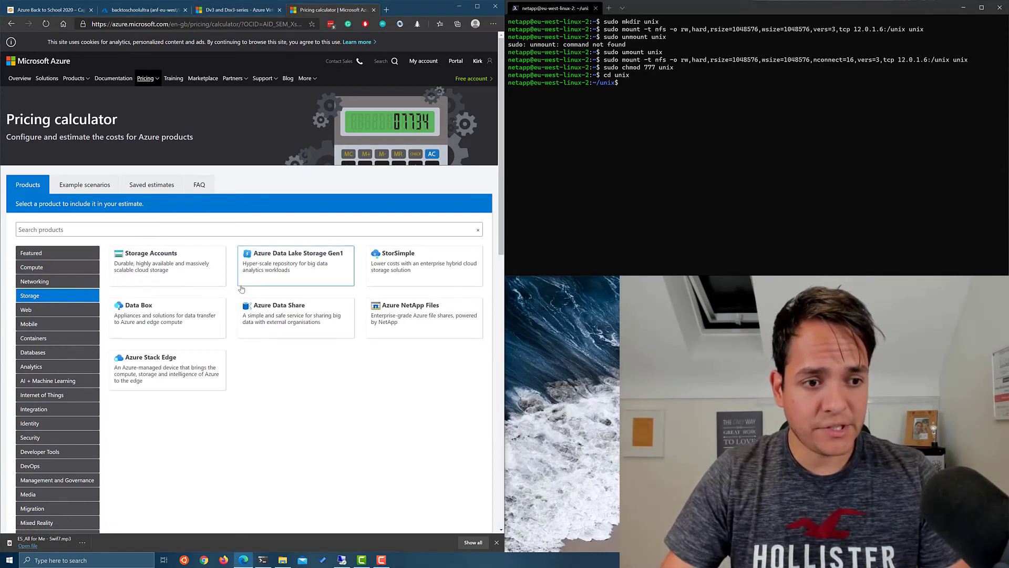
click(433, 312)
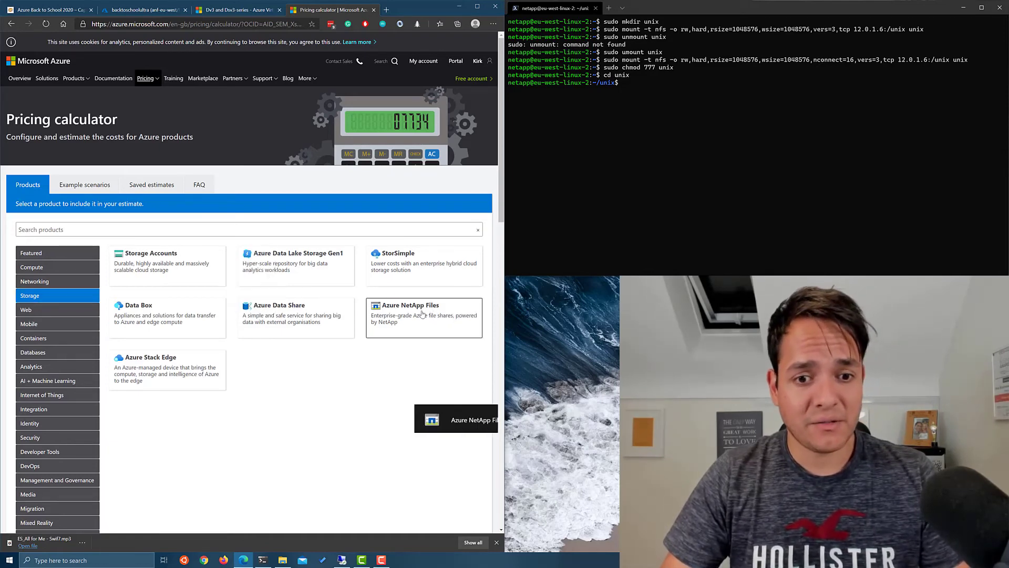
click(482, 420)
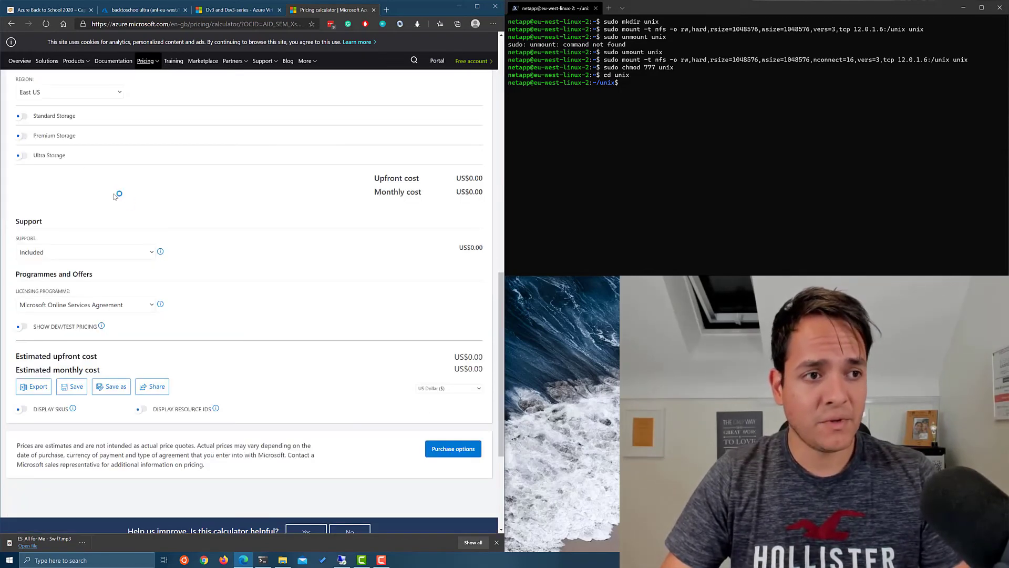
Step: Set the estimate's region to UK South and enable Standard Storage with a capacity of 8 TiB
click(106, 93)
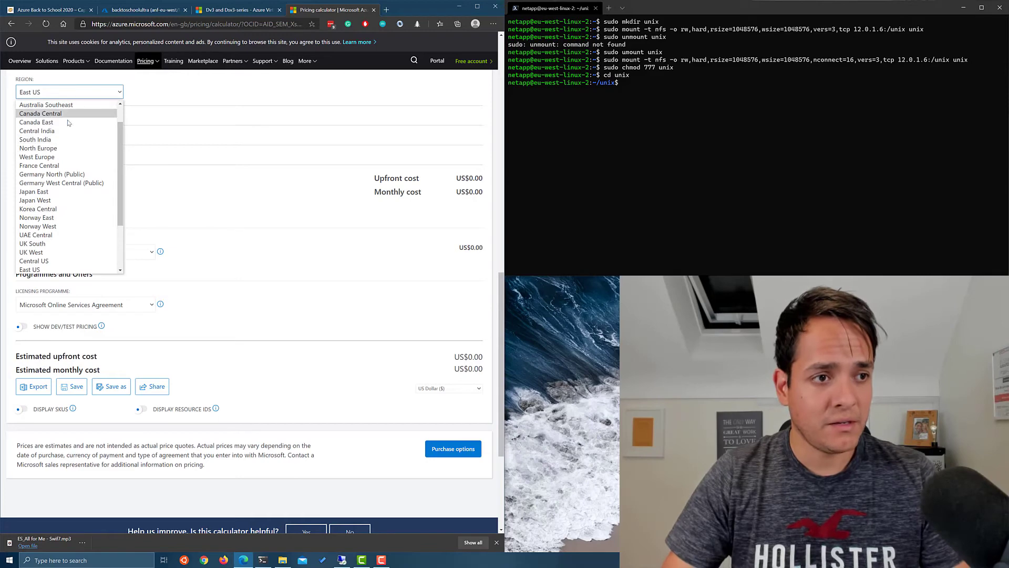
click(52, 244)
click(22, 119)
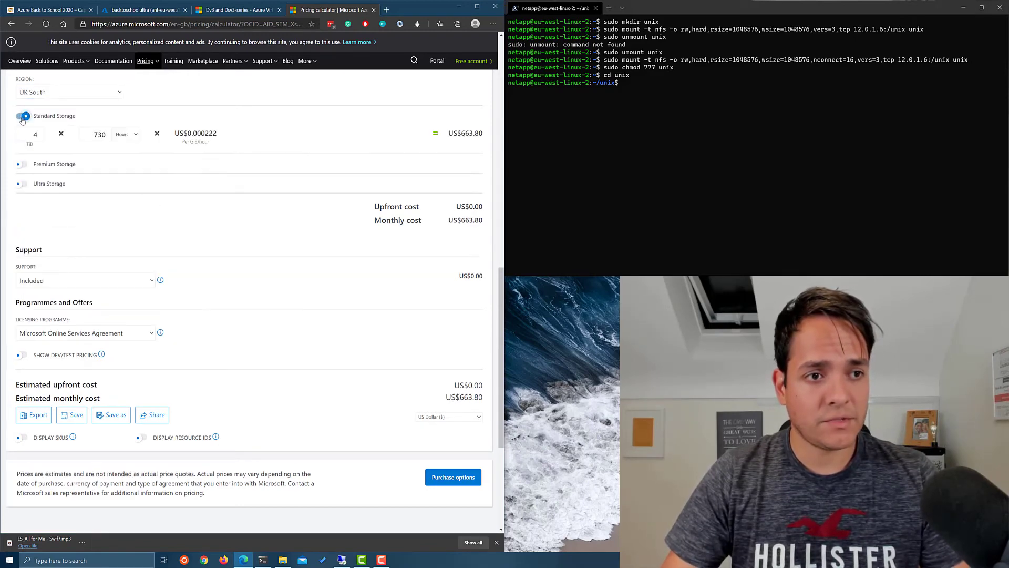
double_click(33, 135)
text(8)
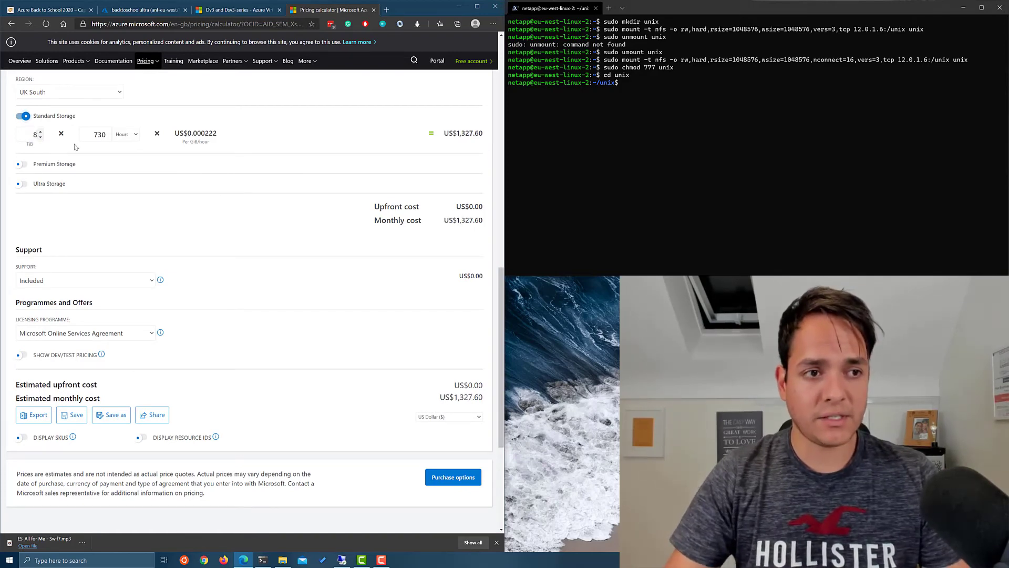
Step: Set the Standard Storage capacity in the estimate back to 4 TiB
click(99, 135)
double_click(36, 135)
text(4)
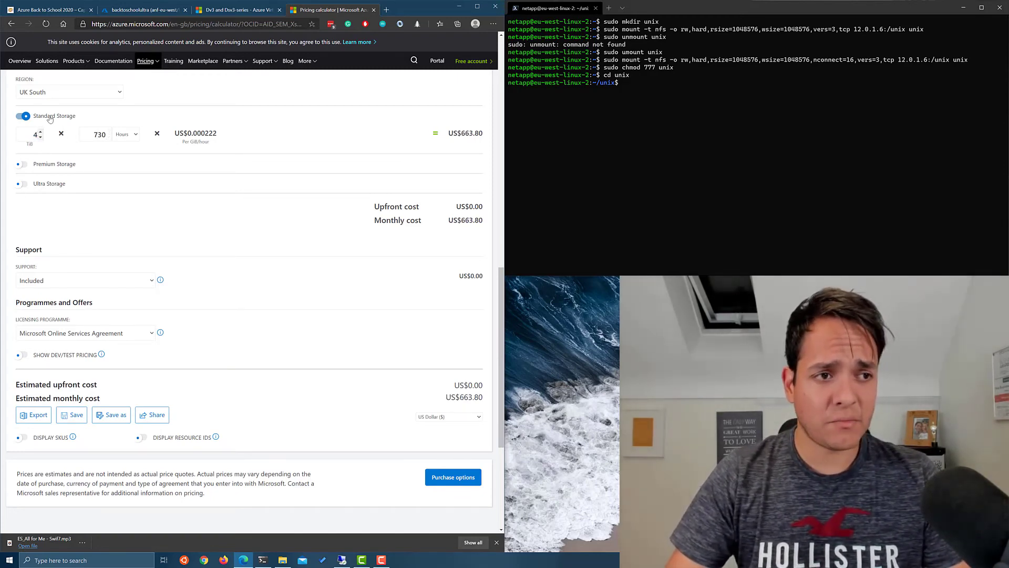
Step: Compare pricing by switching the estimate from Standard Storage to Ultra Storage and back again
click(22, 184)
click(23, 116)
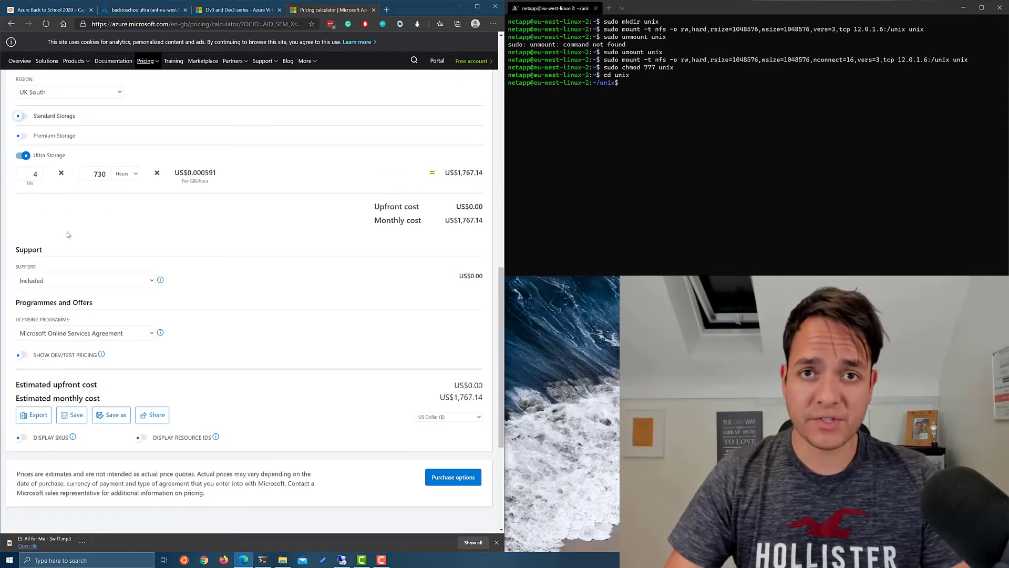
click(22, 155)
click(19, 117)
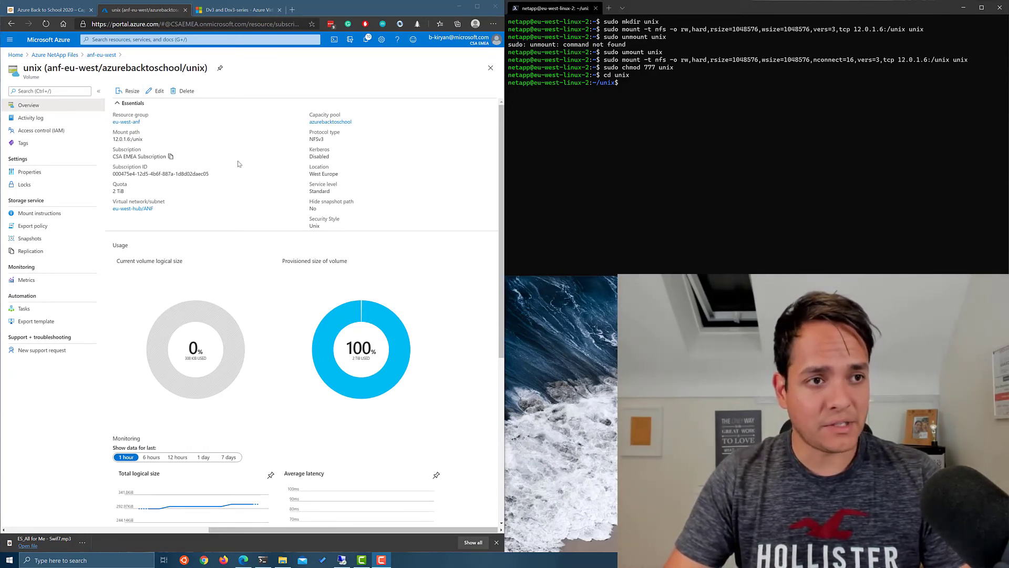
Step: Copy the unix volume's resource ID from its properties in the Azure portal, and return to the volume's overview
click(52, 178)
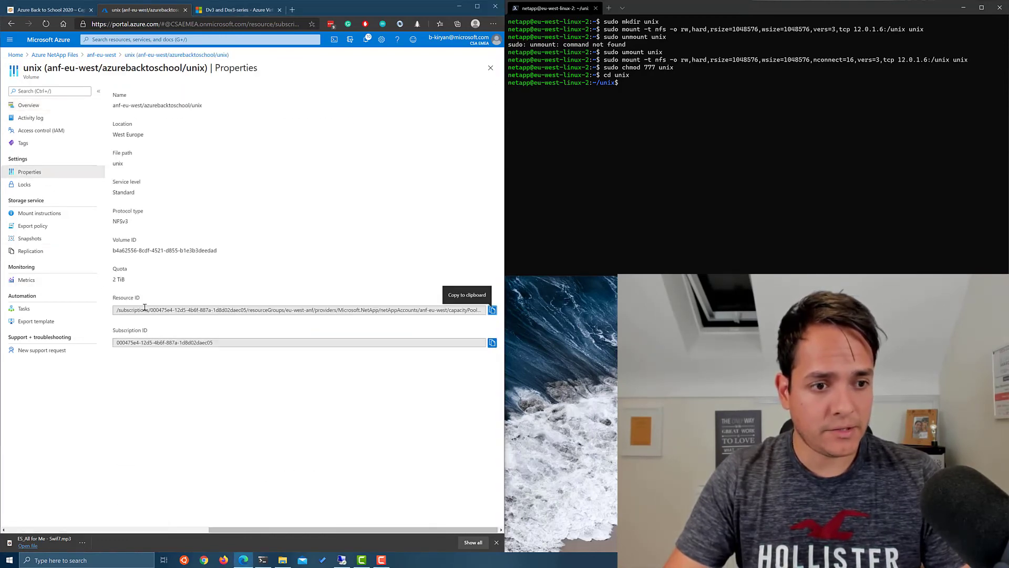
click(497, 314)
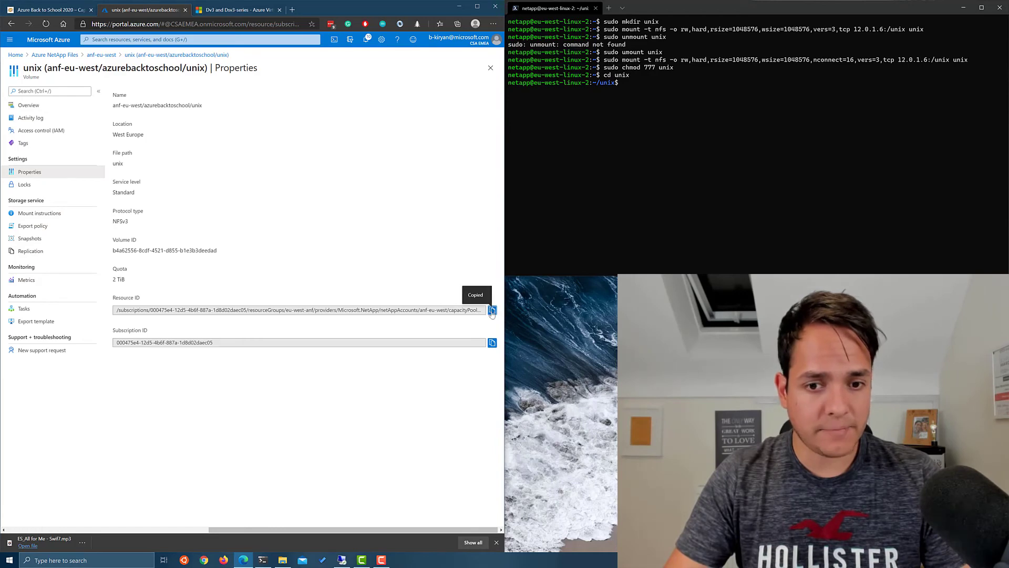
click(29, 105)
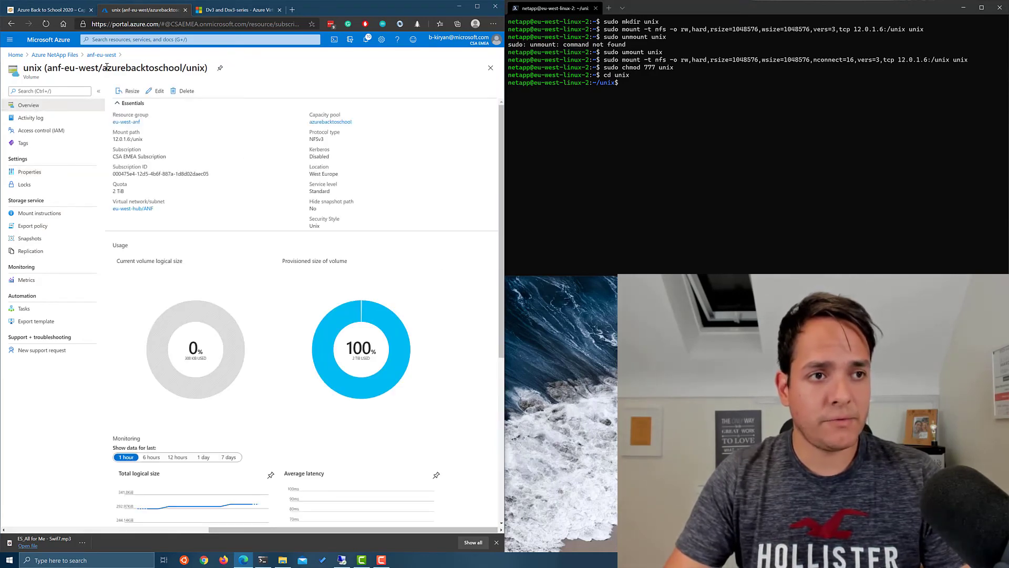
Step: Create a Standard capacity pool named backtoschooldr with a size of 4 TiB in the anf-eu-north NetApp account
click(58, 55)
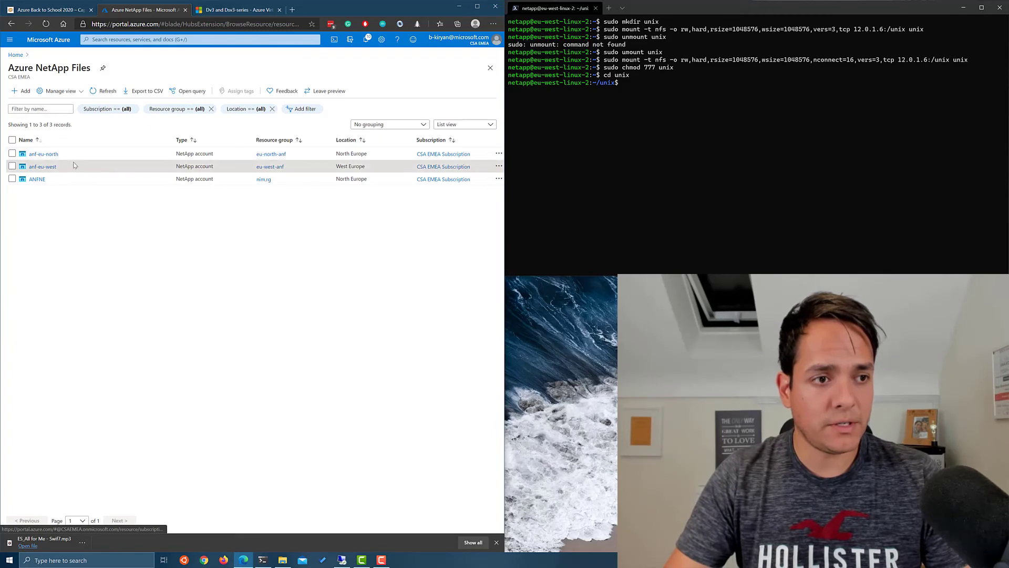
click(43, 154)
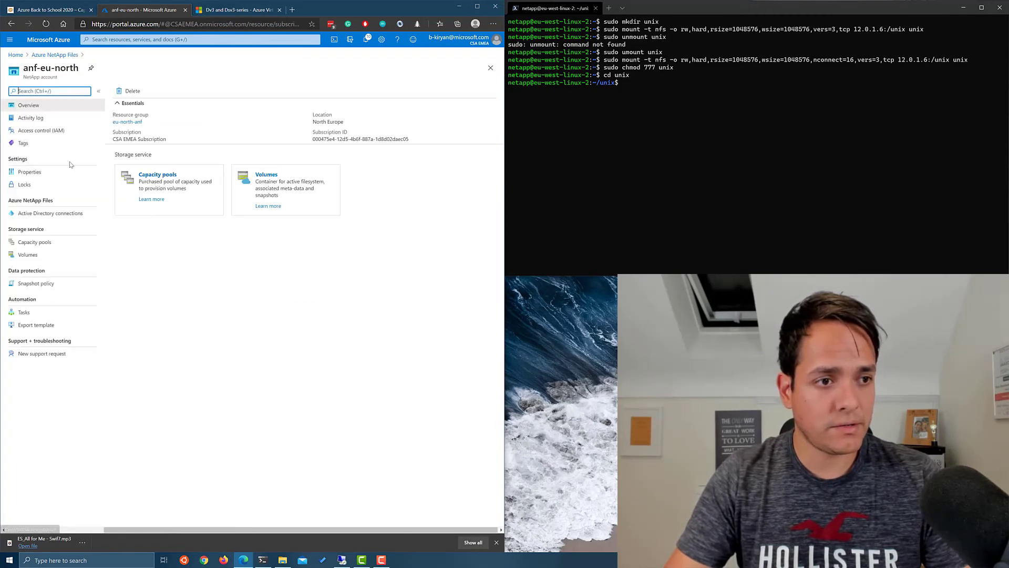
click(35, 245)
click(141, 94)
click(444, 117)
click(410, 95)
click(410, 96)
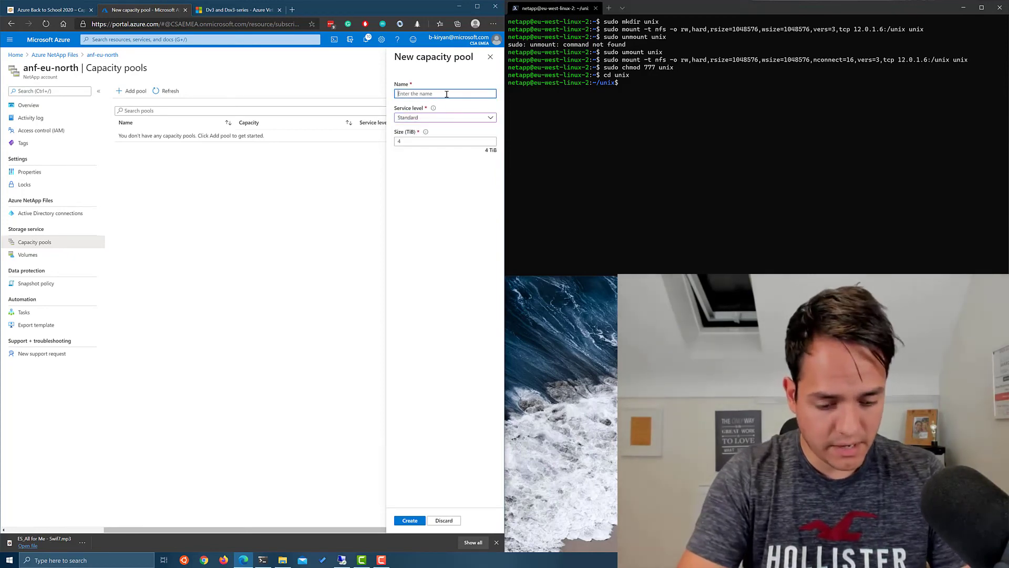
text(backtoschooldr)
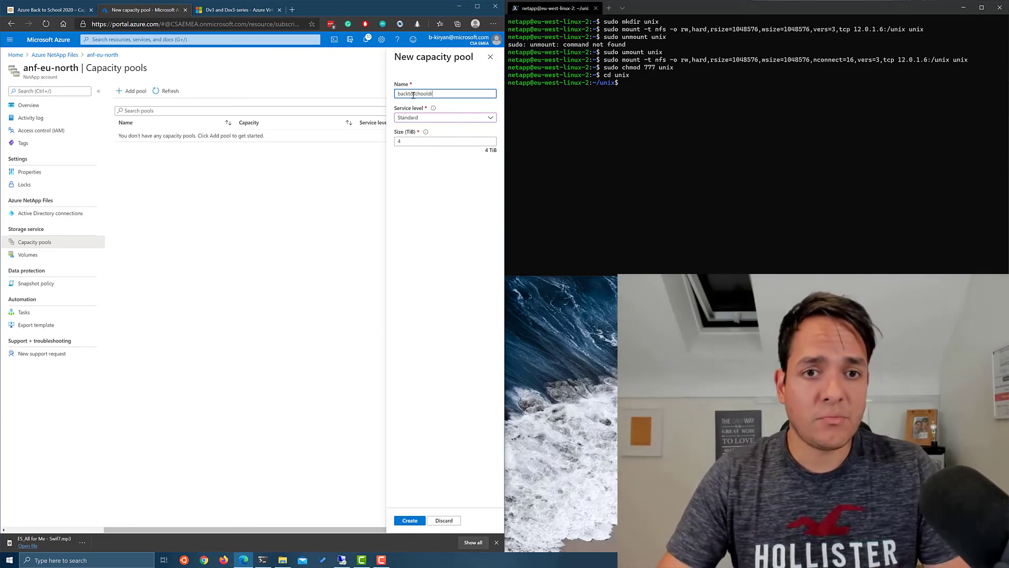
click(409, 519)
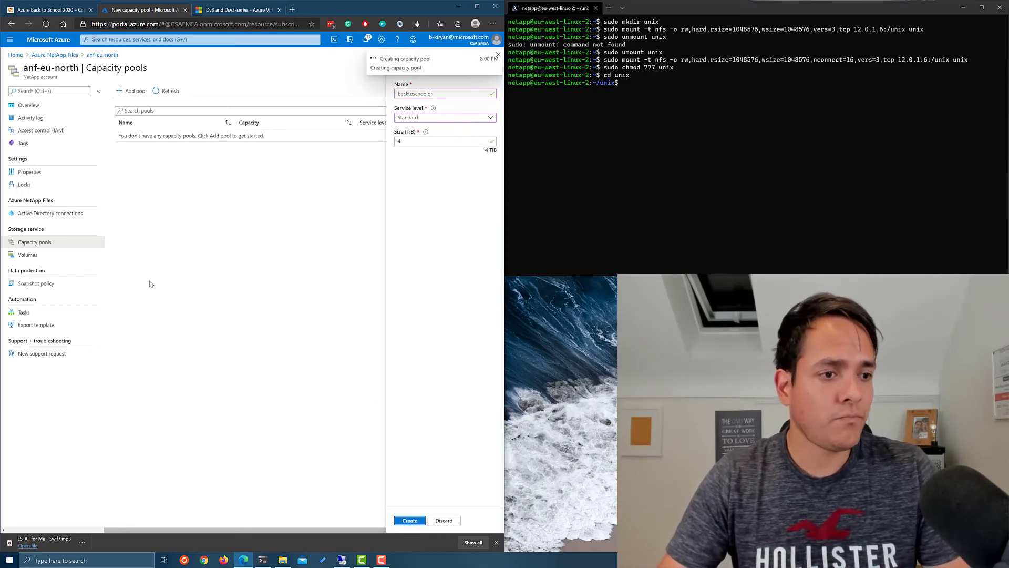
Step: Start a new data replication volume in anf-eu-north and name it backtoschoolunixdr
click(46, 259)
click(189, 91)
click(138, 149)
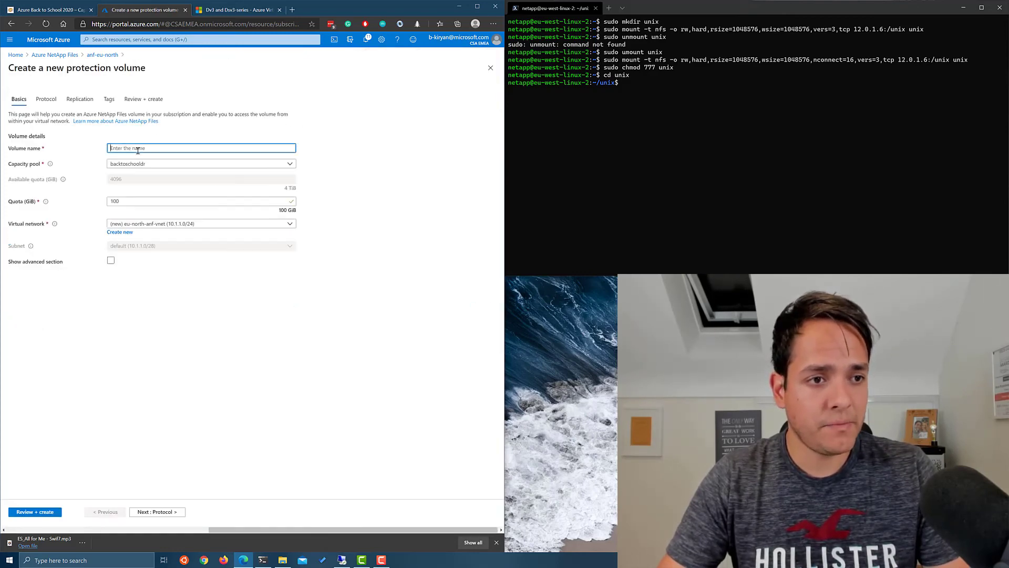
text(backtoschool)
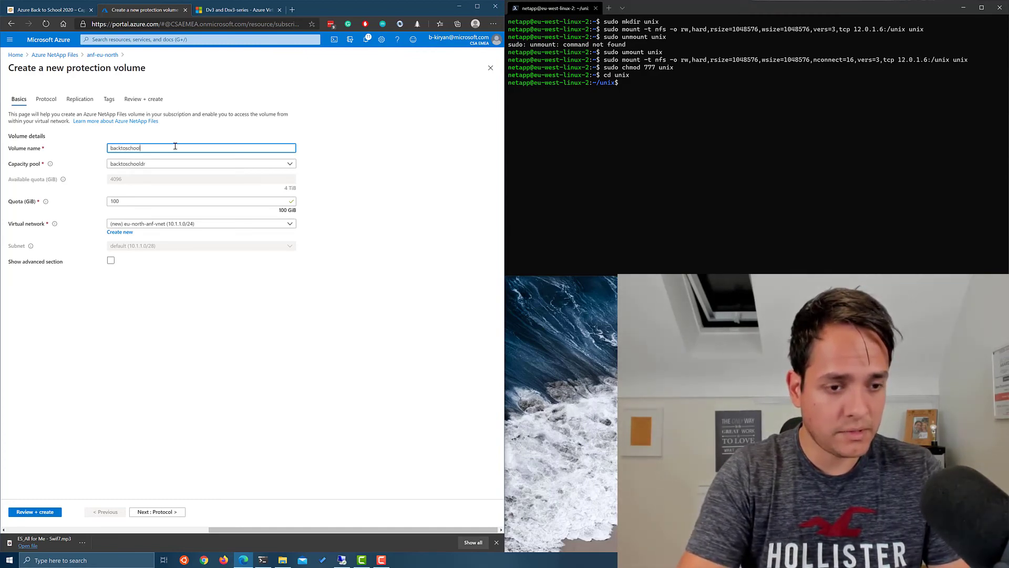
text(unixdr)
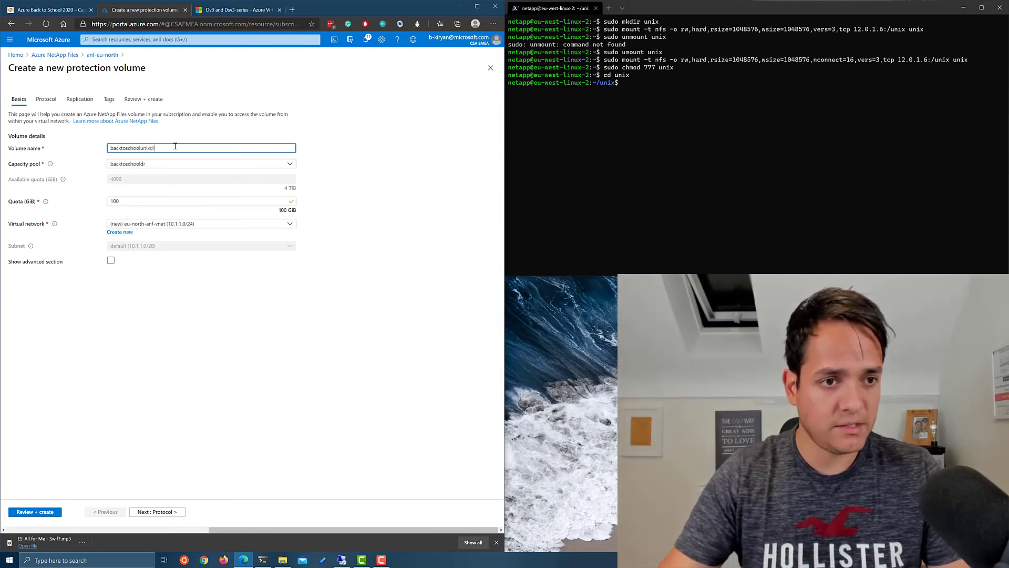
Step: Set the protection volume's quota to 2048 GiB and its virtual network to eu-north-hub, and continue to the protocol settings
key(Tab)
key(Tab)
text(2)
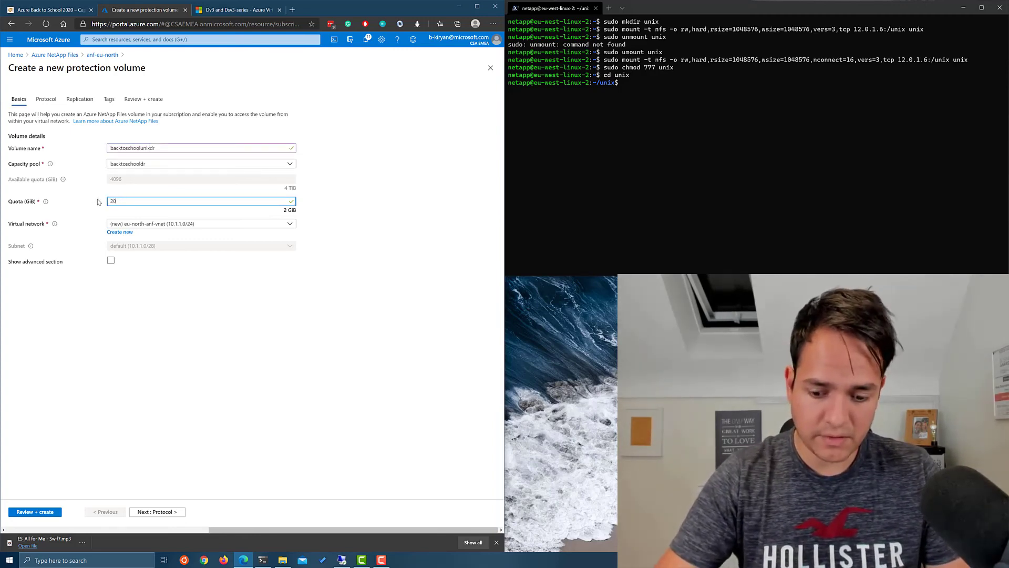
click(158, 224)
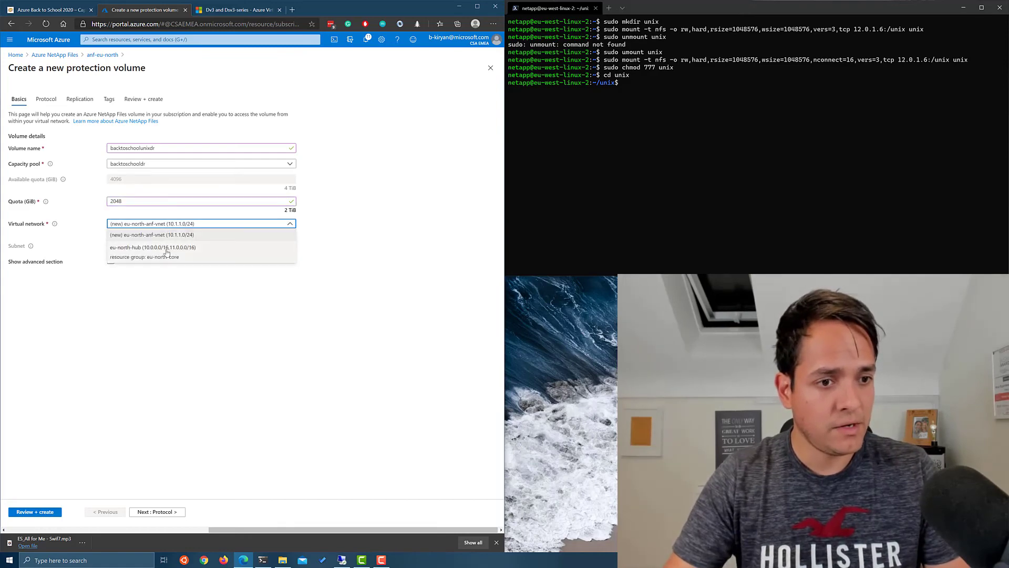
click(165, 255)
click(155, 512)
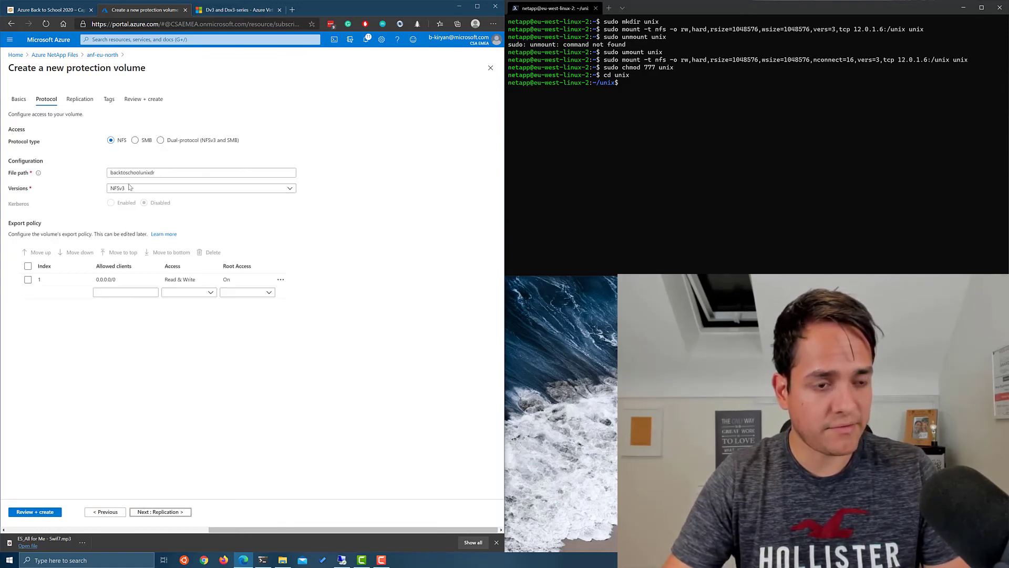
Step: Keep the NFSv3 protocol settings, and set replication to use the copied unix volume ID as source with an every 10 minutes schedule
click(166, 514)
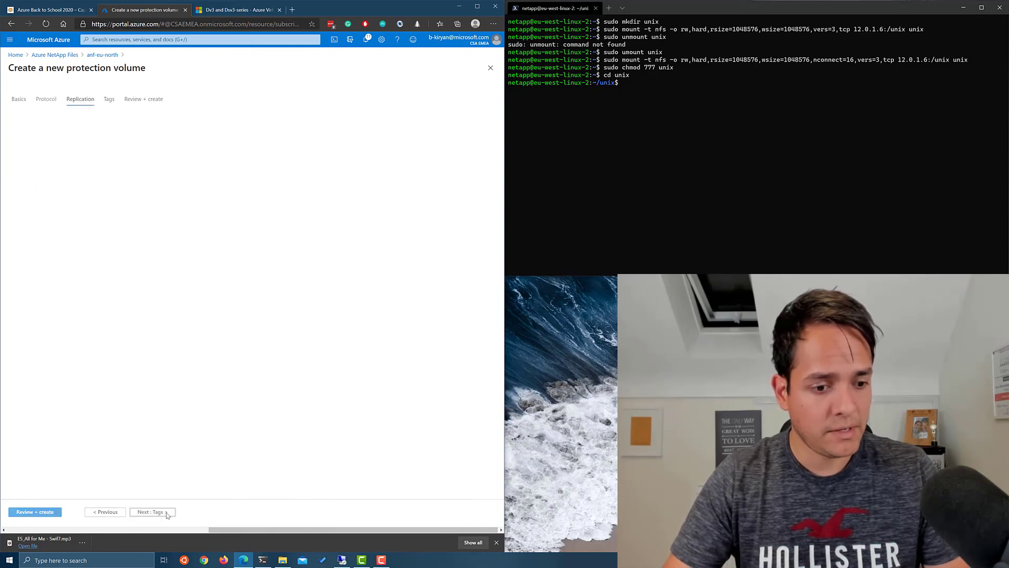
key(ctrl+v)
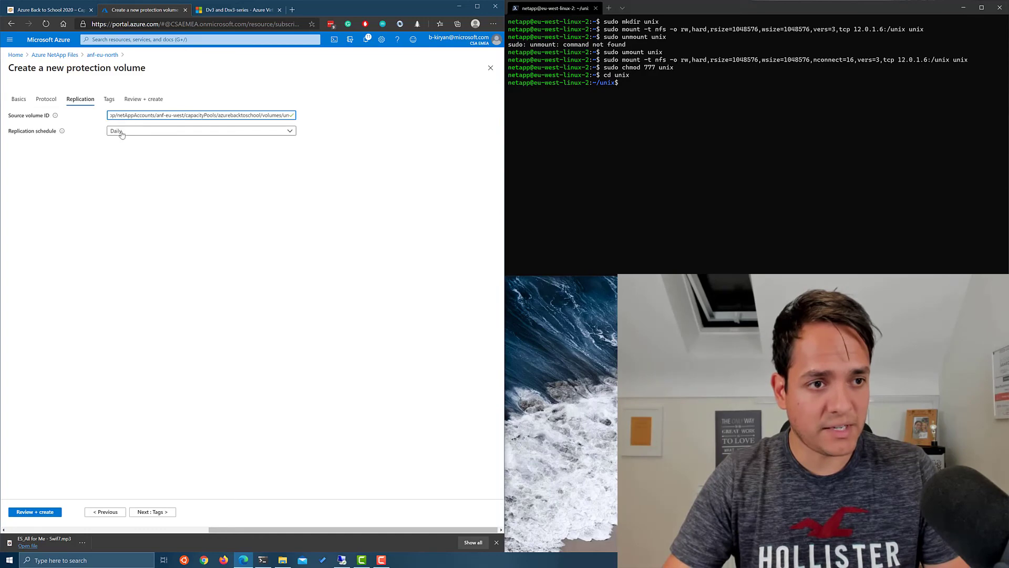
click(121, 134)
click(141, 142)
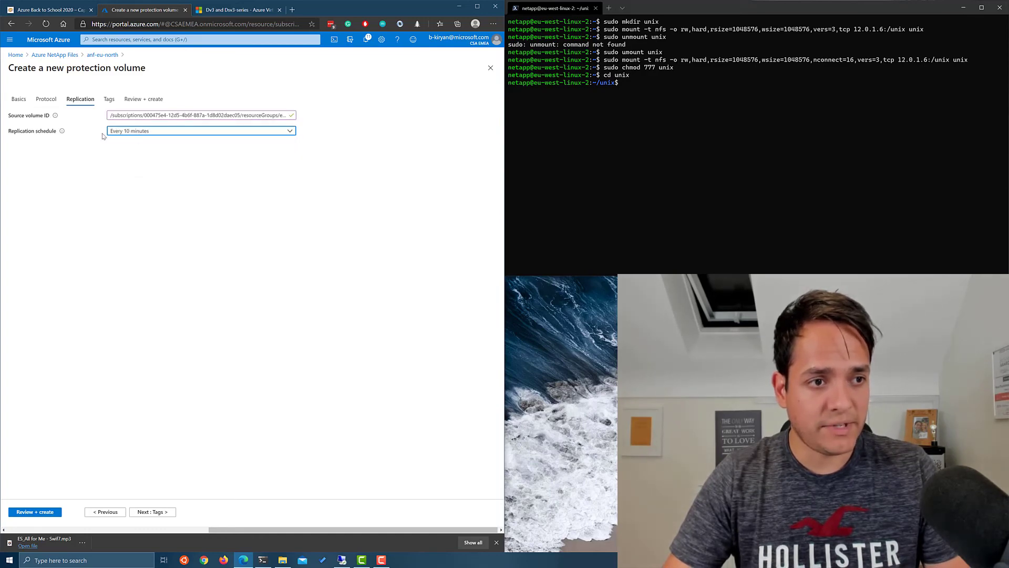
click(127, 132)
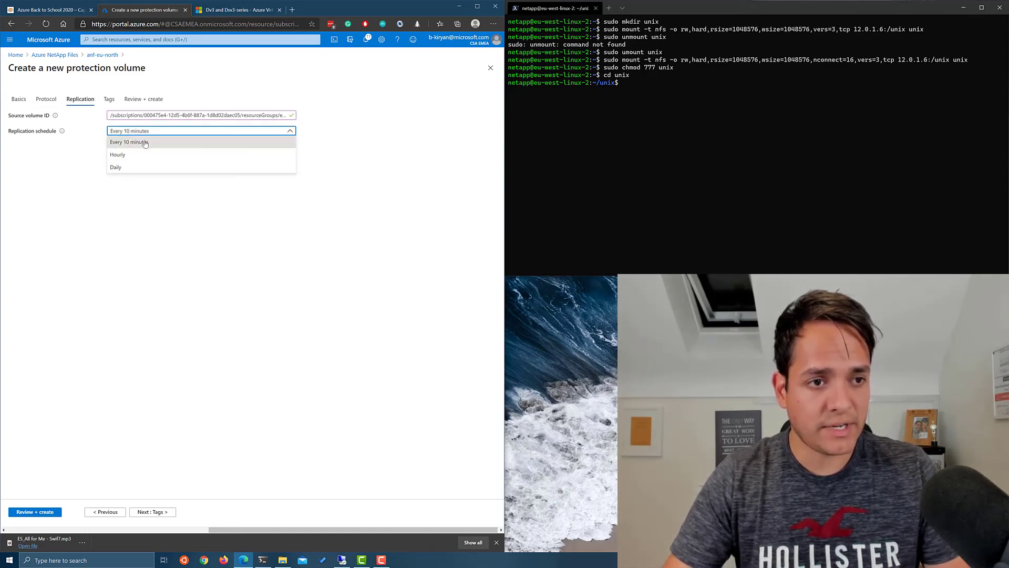
click(145, 143)
Step: Review the protection volume's settings and create the volume
click(152, 512)
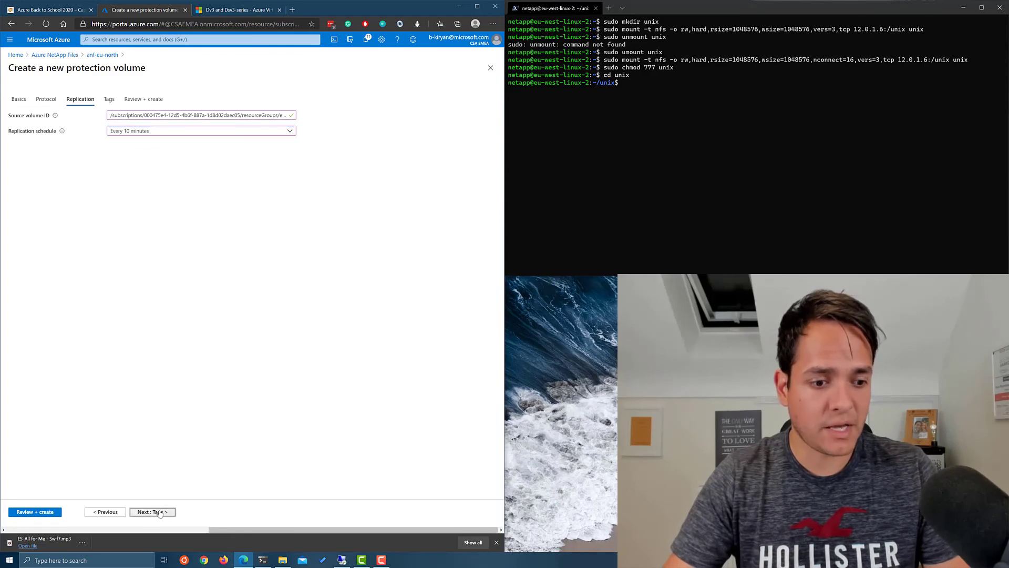
click(495, 543)
click(196, 532)
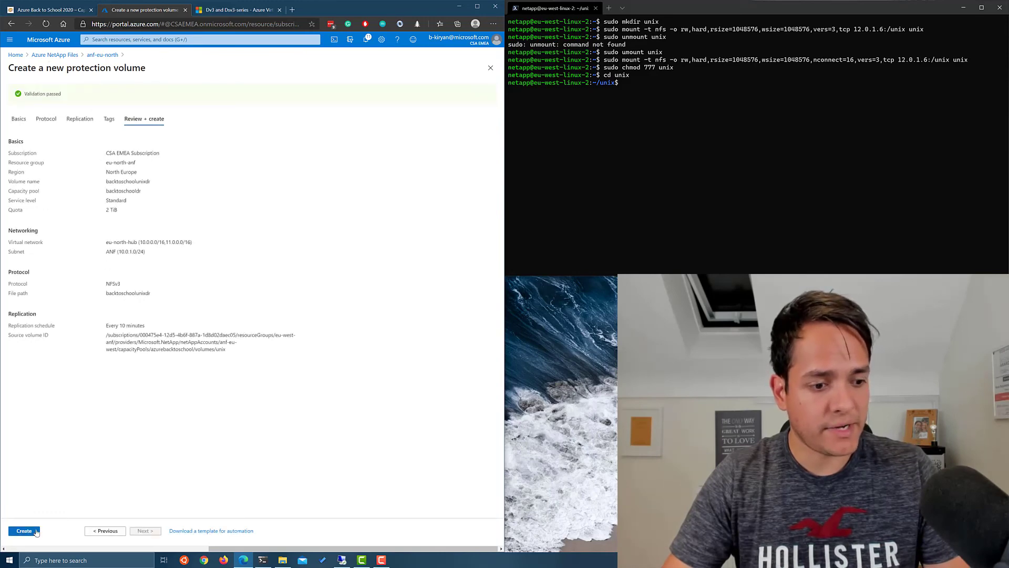
click(32, 531)
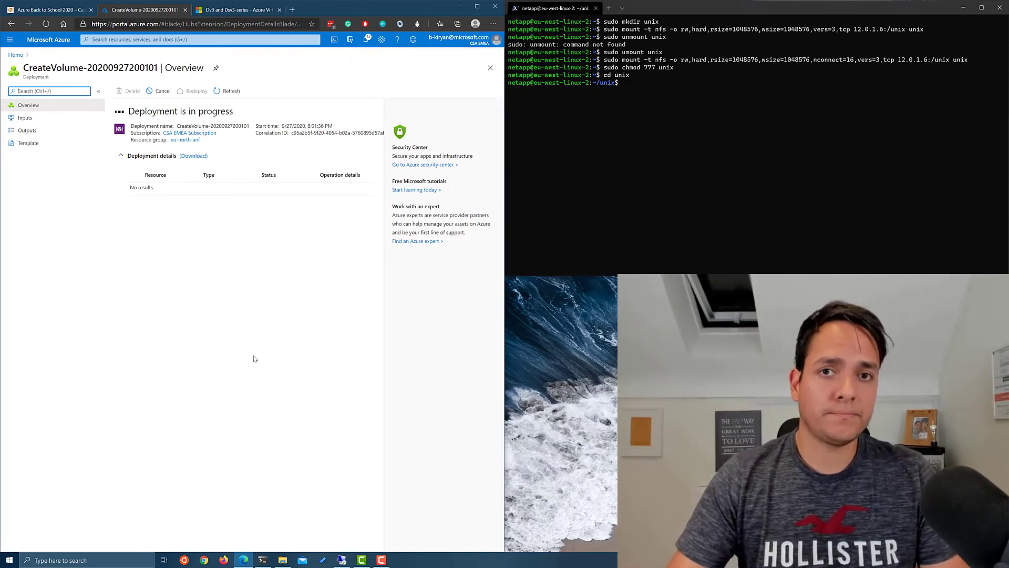
Step: Open the deployed backtoschoolunixdr volume and copy its resource ID from the volume's properties
click(646, 208)
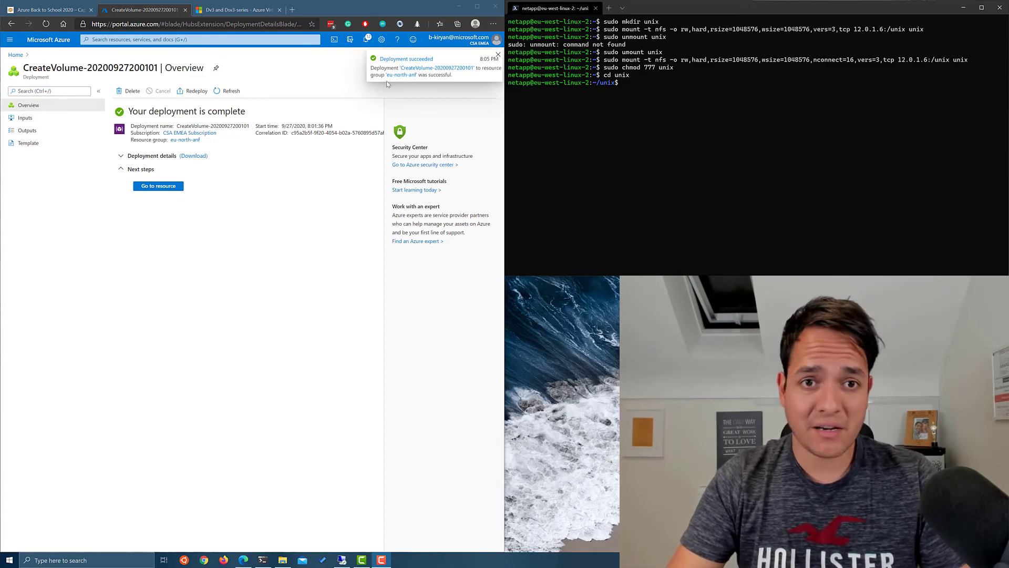
click(158, 188)
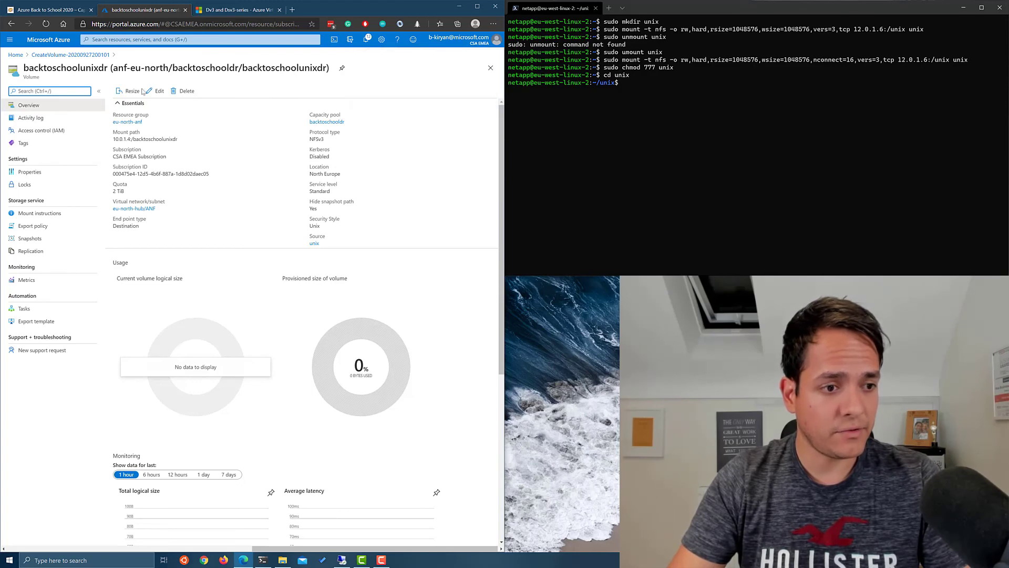
click(44, 254)
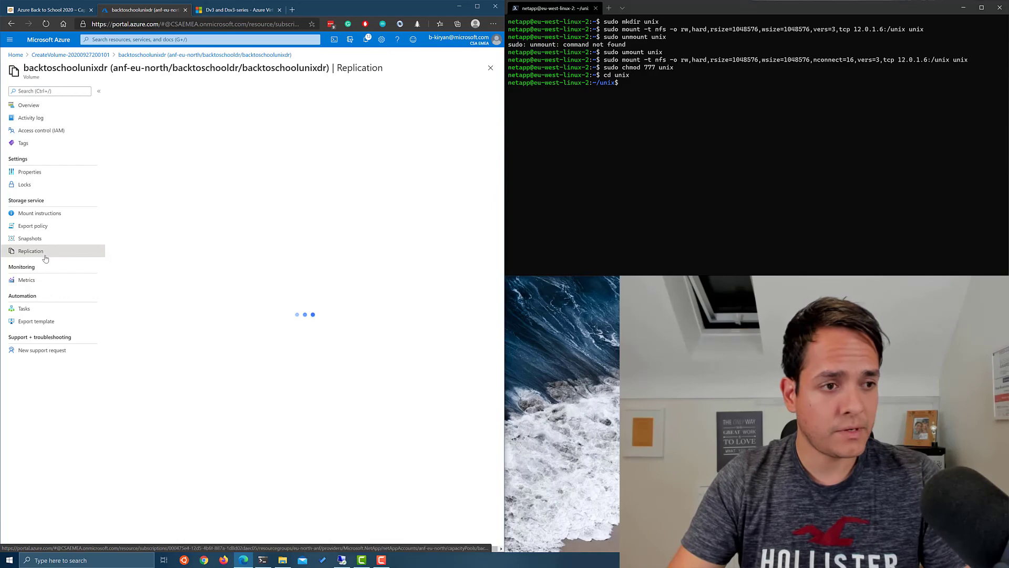
click(43, 177)
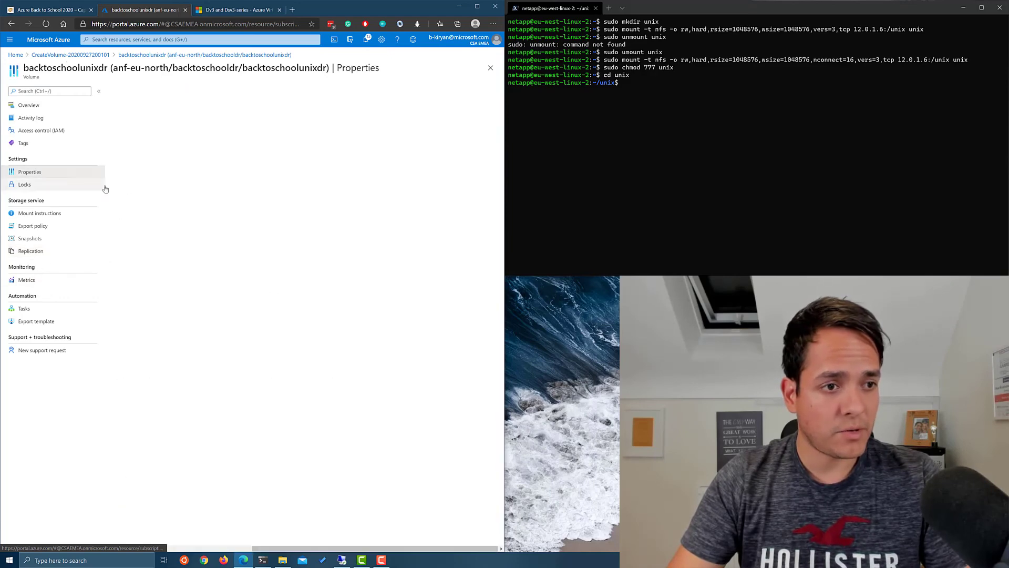
click(492, 310)
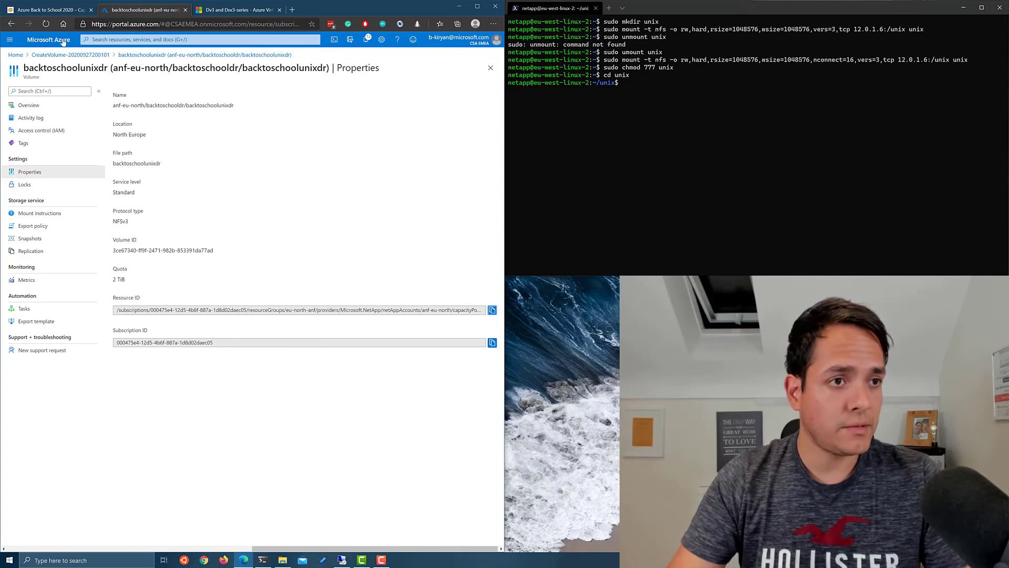
Step: Open the replication settings of the unix volume in the anf-eu-west NetApp account
click(15, 55)
click(112, 94)
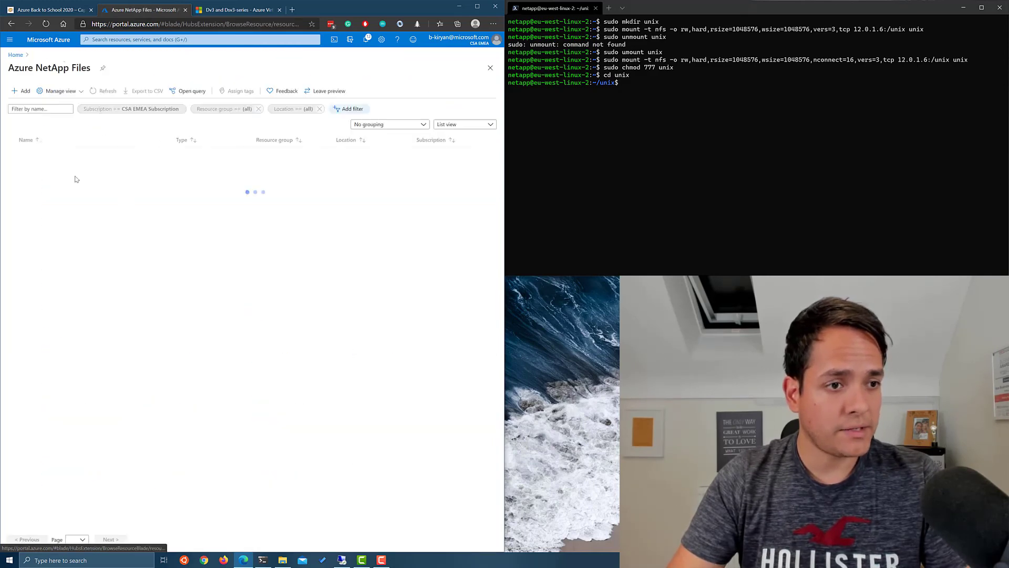
click(39, 167)
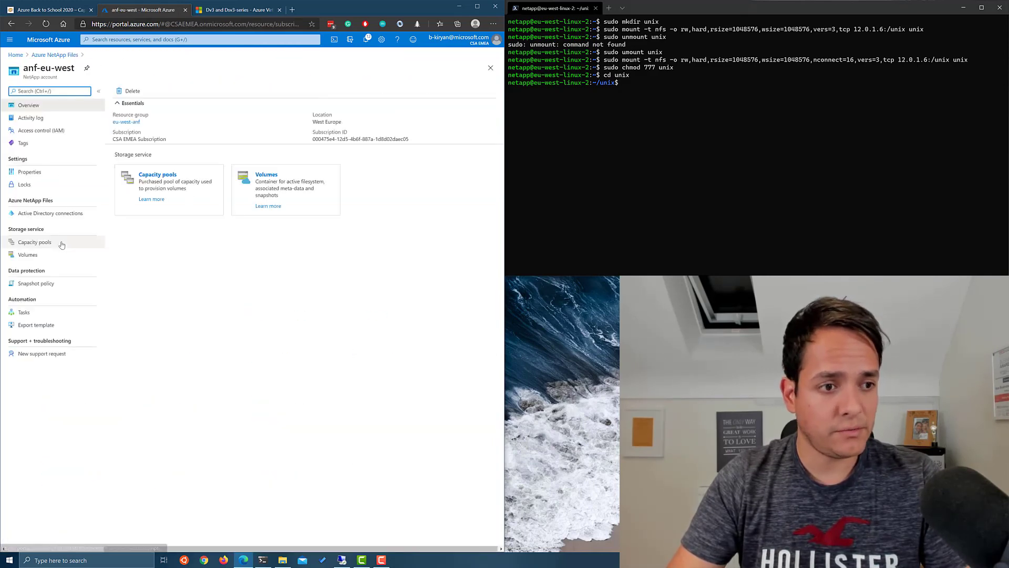
click(32, 254)
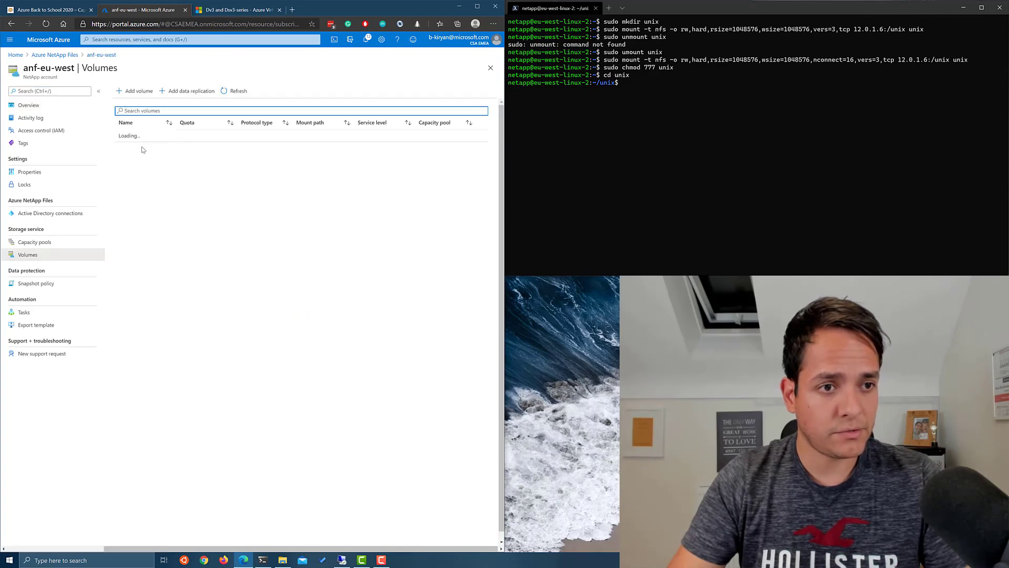
click(137, 136)
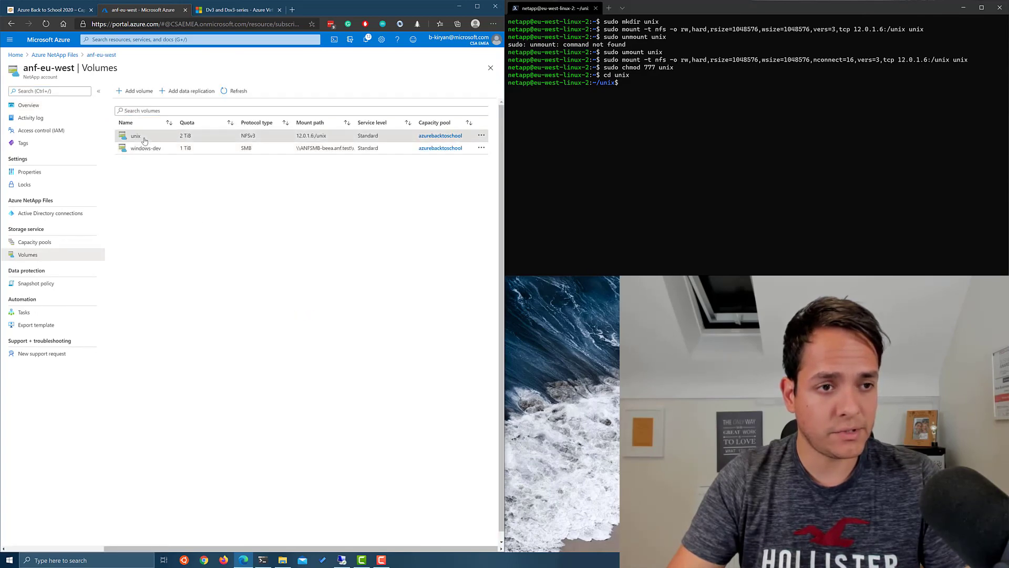
click(38, 252)
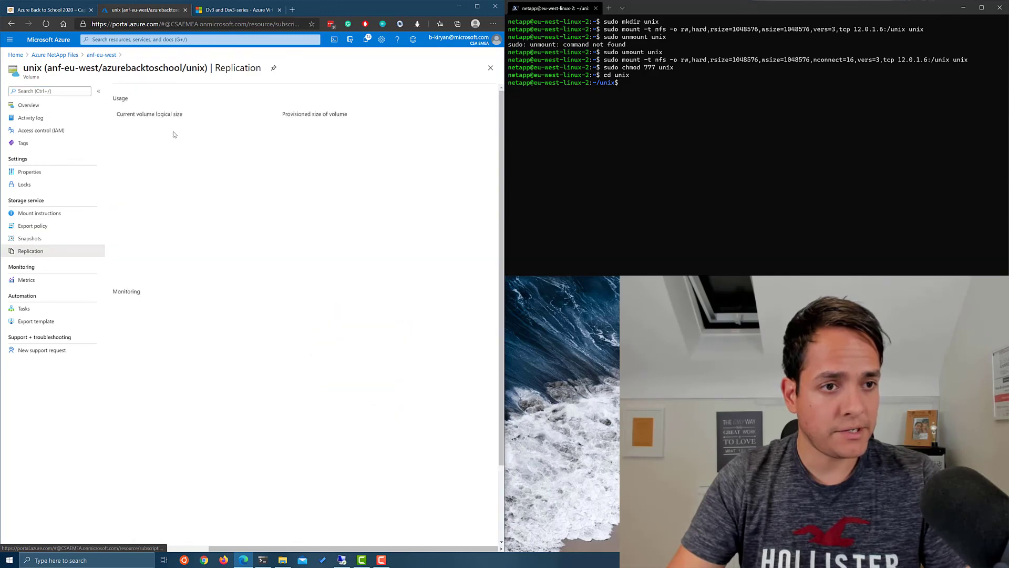
Step: Authorize replication from the unix volume, using the copied backtoschoolunixdr resource ID as the destination volume ID
click(135, 91)
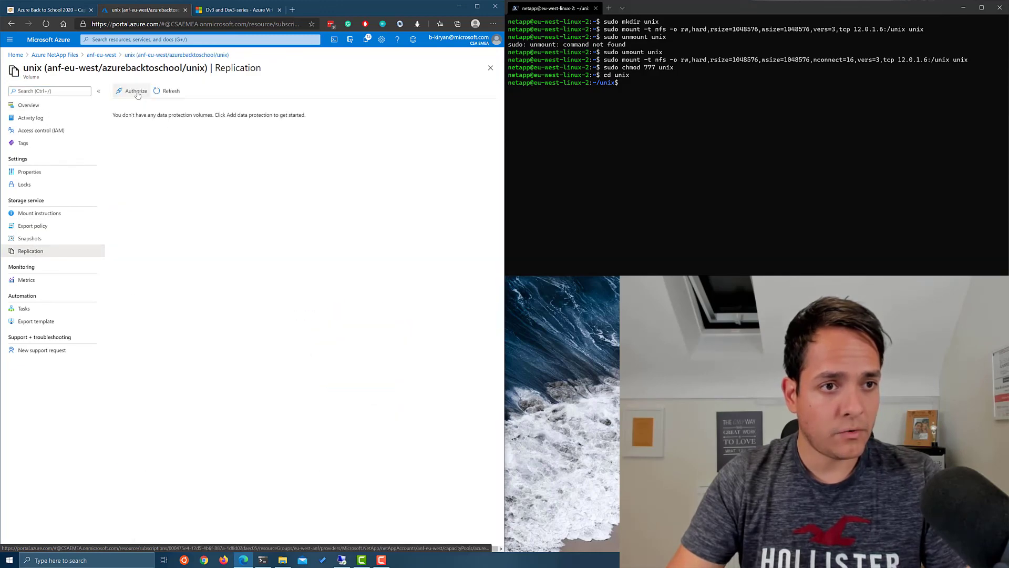
click(421, 133)
key(ctrl+v)
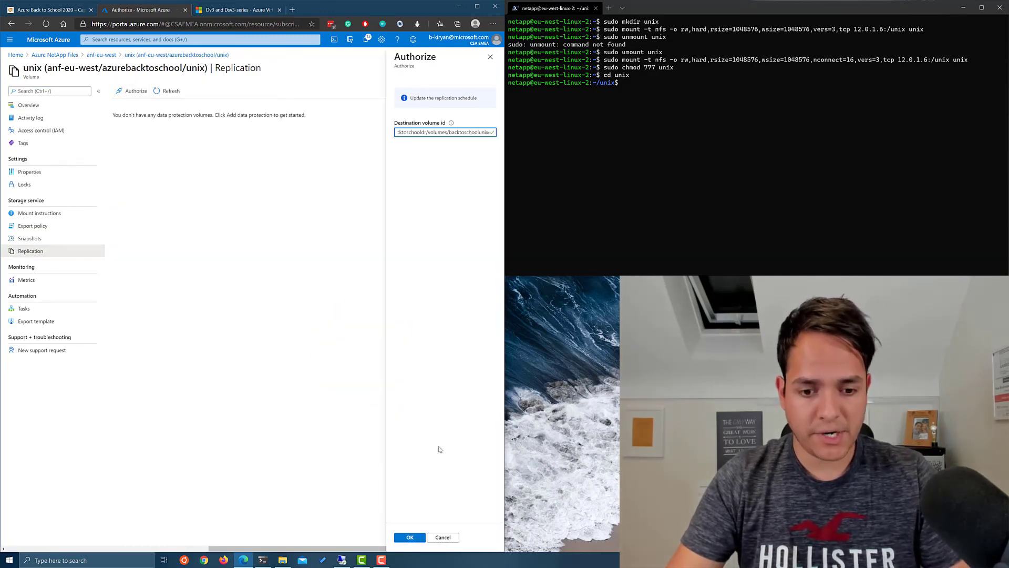
click(408, 536)
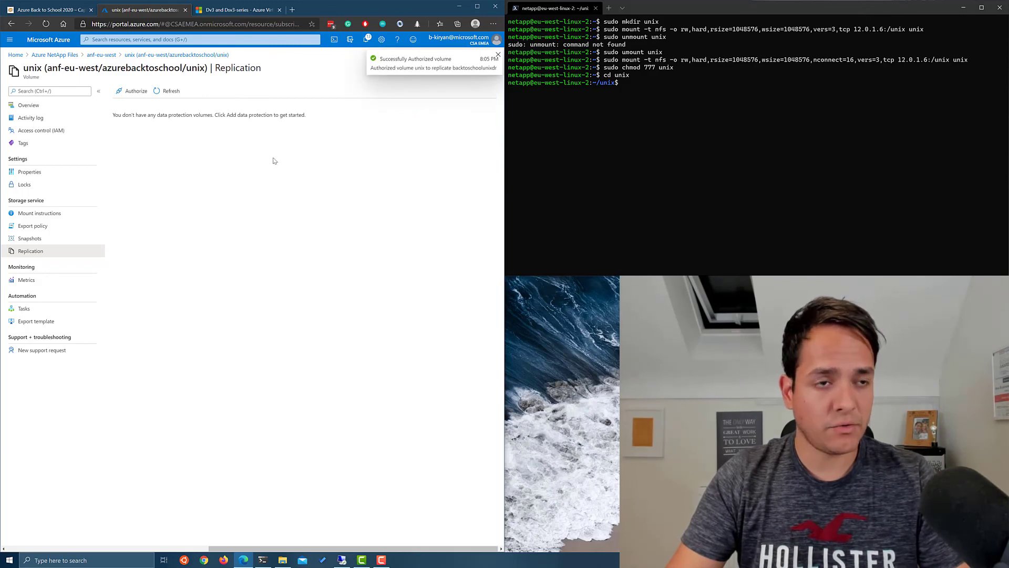
Step: Examine the unix volume's overview for its end point type and destination, and its replication status and charts
click(39, 107)
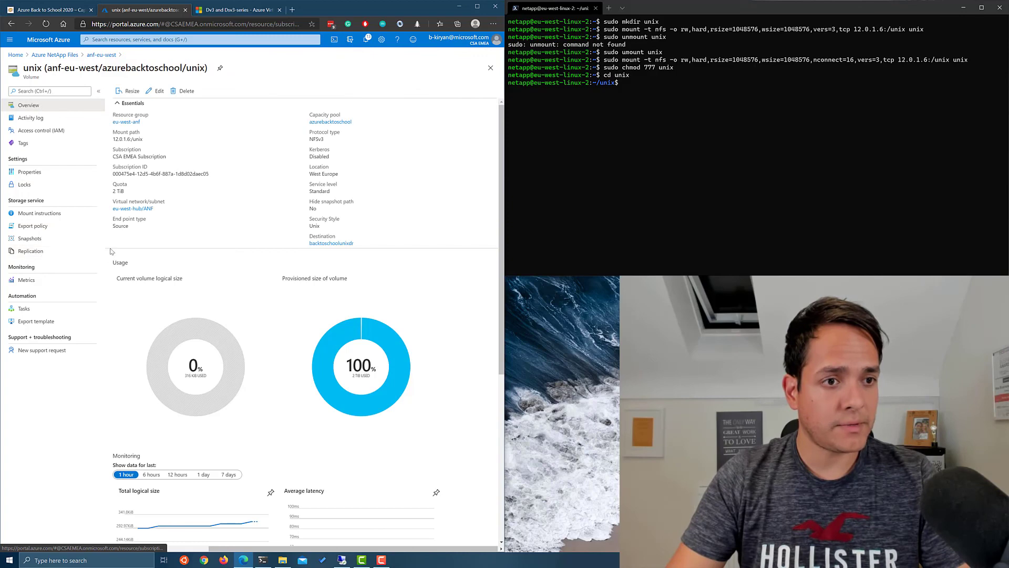
click(50, 251)
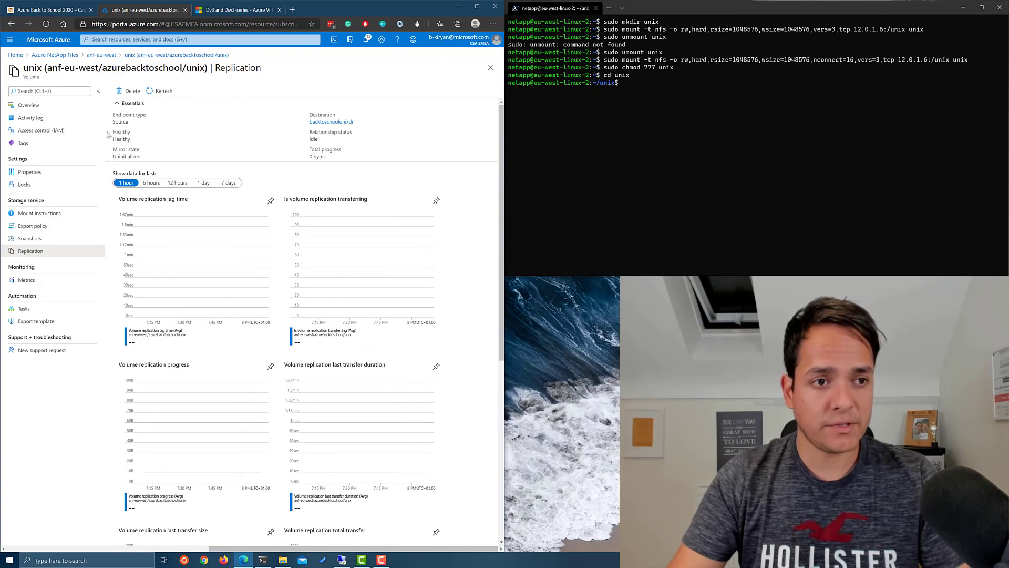
scroll(298, 356, down, 5)
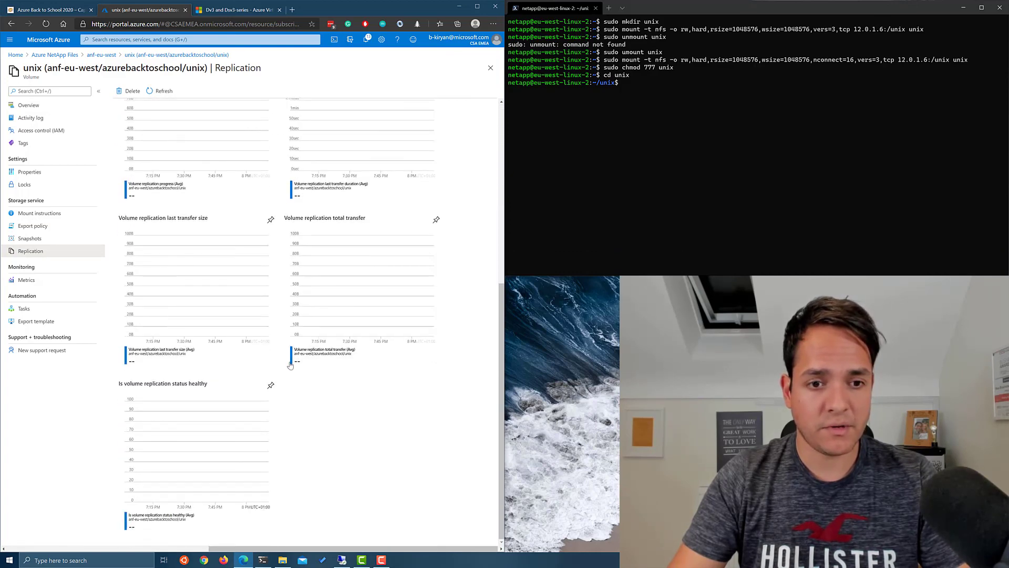
scroll(289, 357, up, 5)
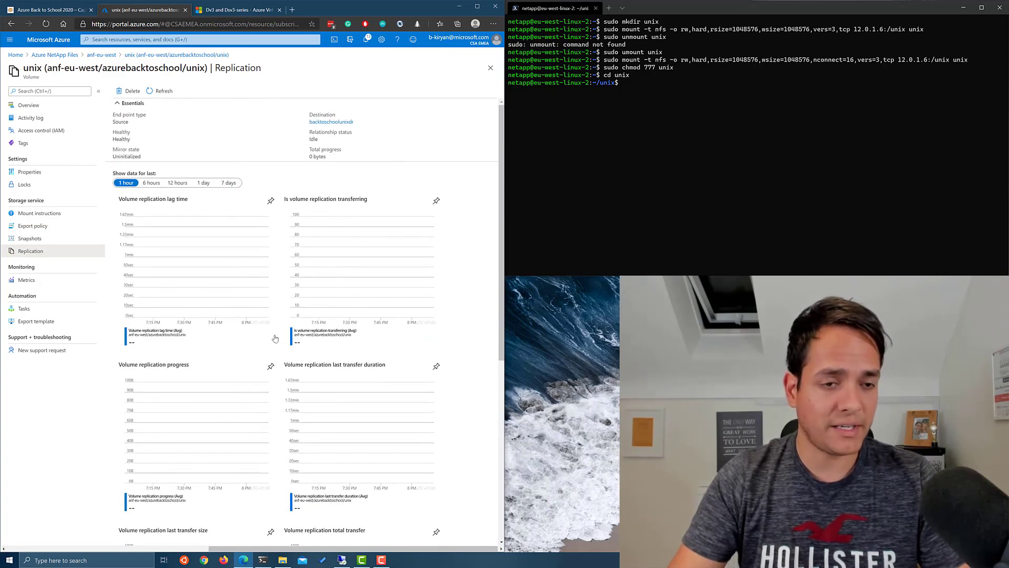